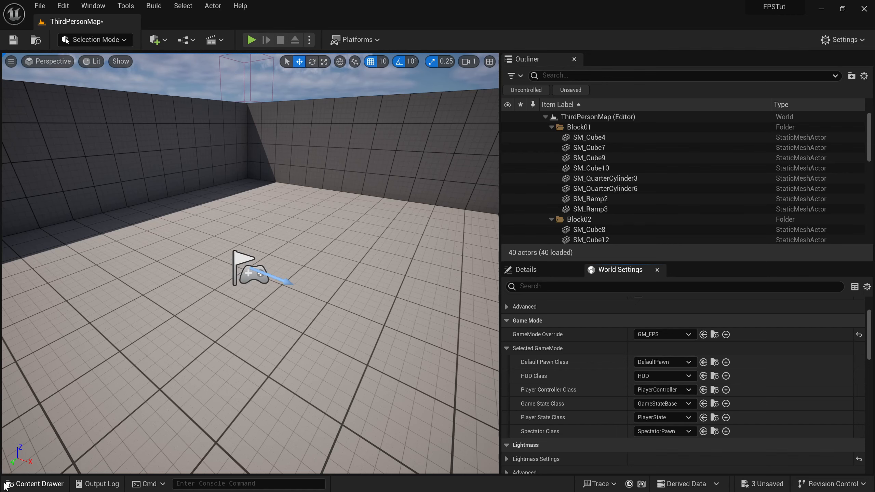
# Open the GM_FPS game mode blueprint from the Core folder and widen its class default properties.
pyautogui.click(5, 485)
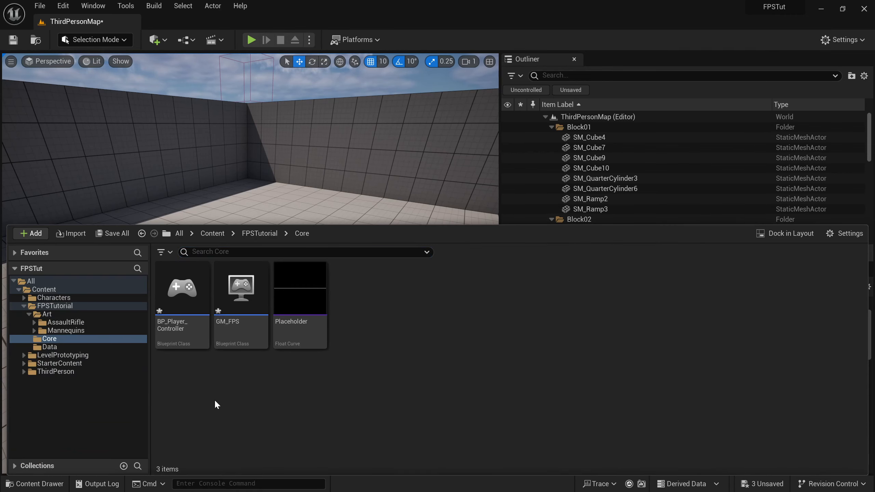
pyautogui.click(241, 299)
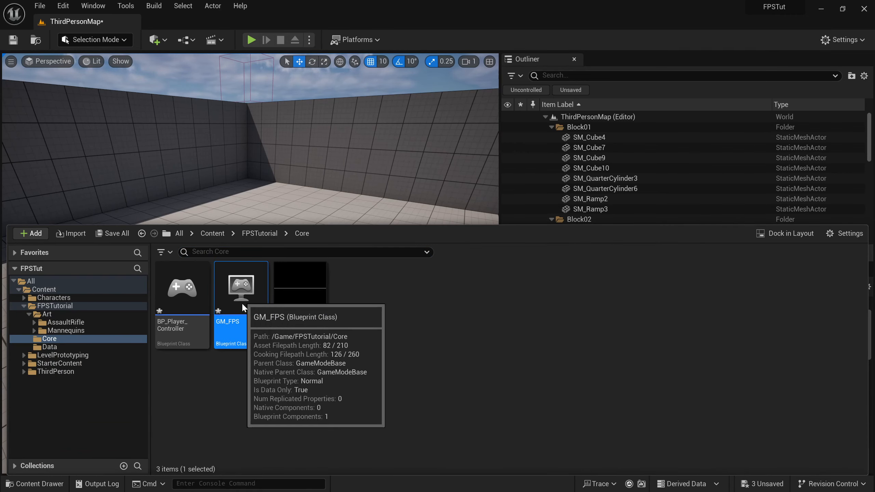
pyautogui.doubleClick(241, 299)
pyautogui.moveTo(433, 92); pyautogui.dragTo(363, 90)
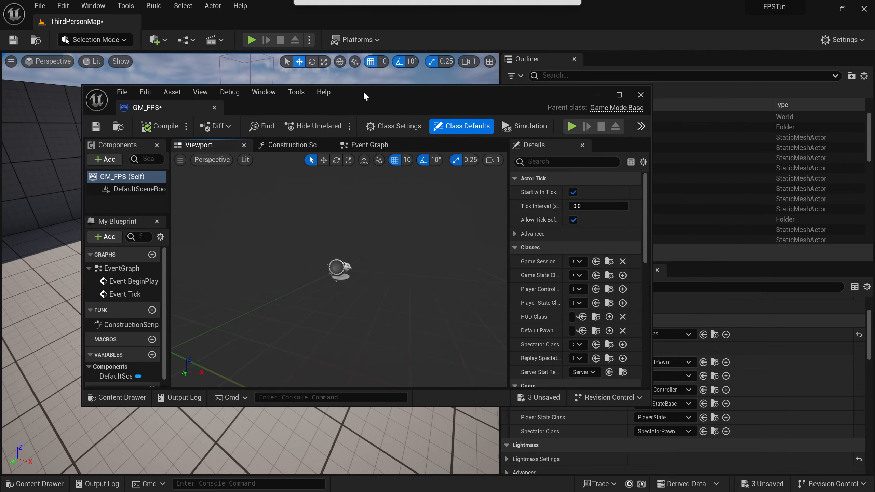
pyautogui.moveTo(509, 311); pyautogui.dragTo(382, 311)
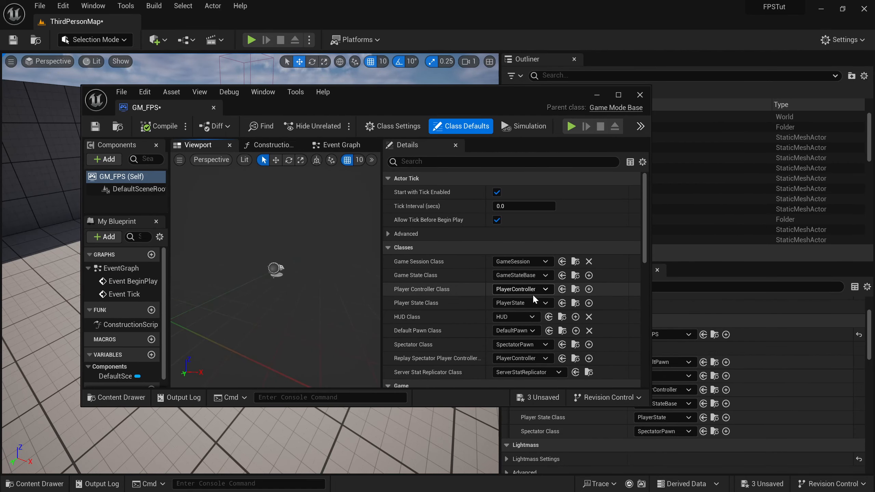
pyautogui.moveTo(497, 94); pyautogui.dragTo(344, 118)
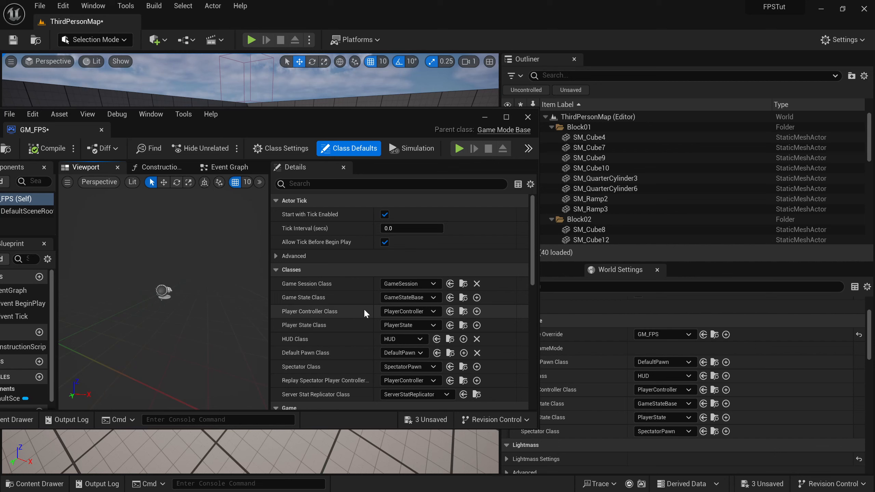
# Set GM_FPS's Player Controller Class to BP_Player_Controller, then save and close the blueprint.
pyautogui.click(420, 312)
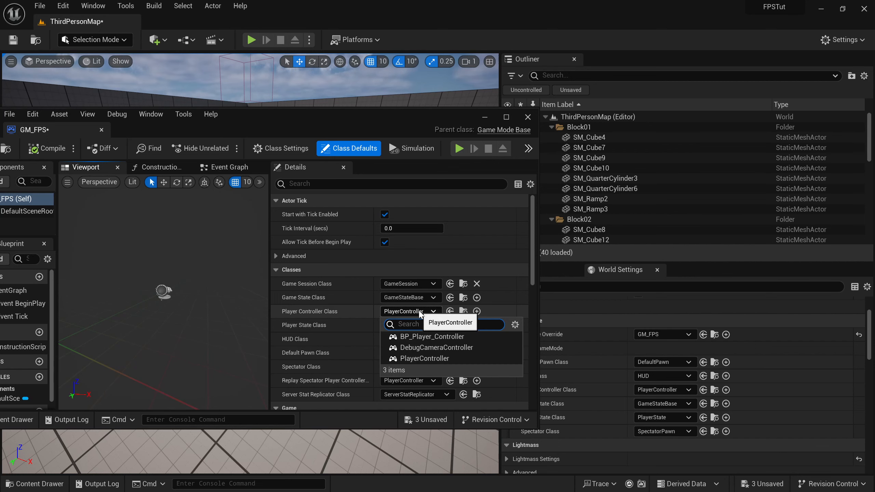
pyautogui.click(419, 336)
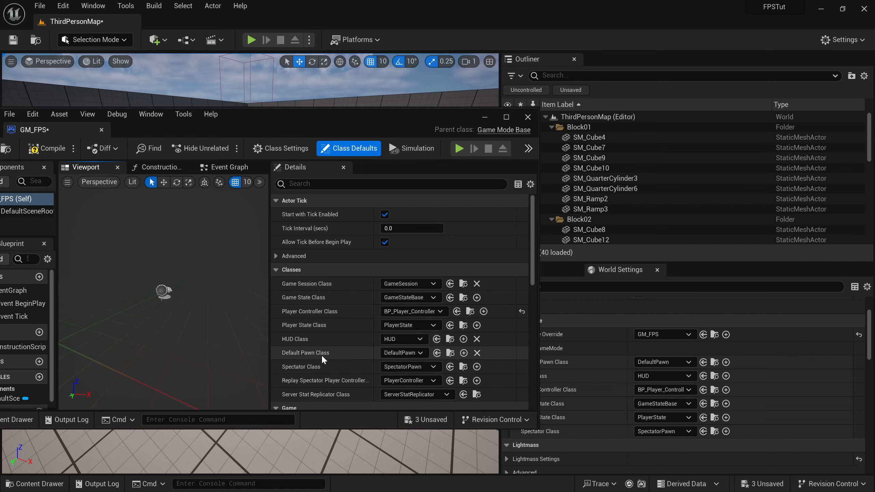
pyautogui.click(417, 352)
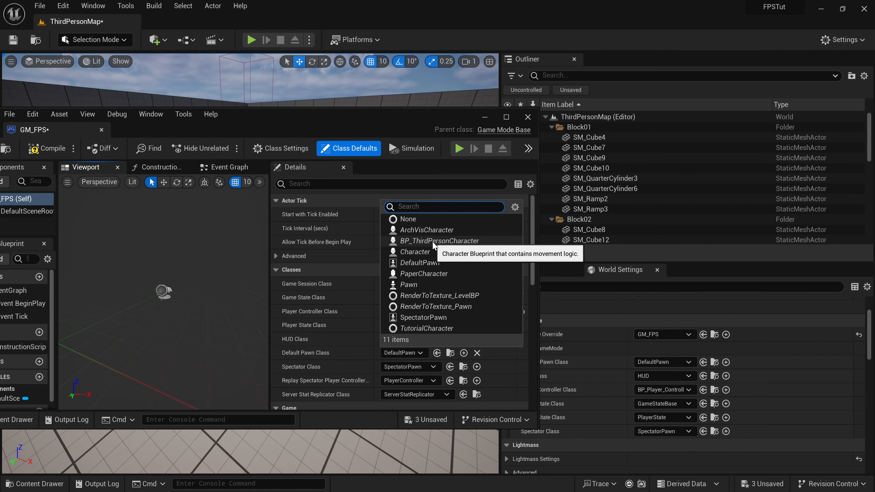
pyautogui.moveTo(313, 119); pyautogui.dragTo(412, 123)
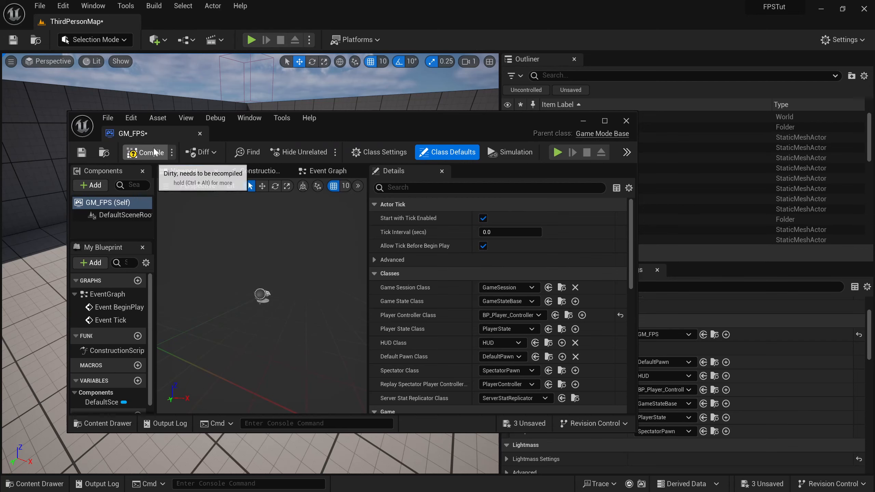
pyautogui.click(82, 152)
pyautogui.click(200, 133)
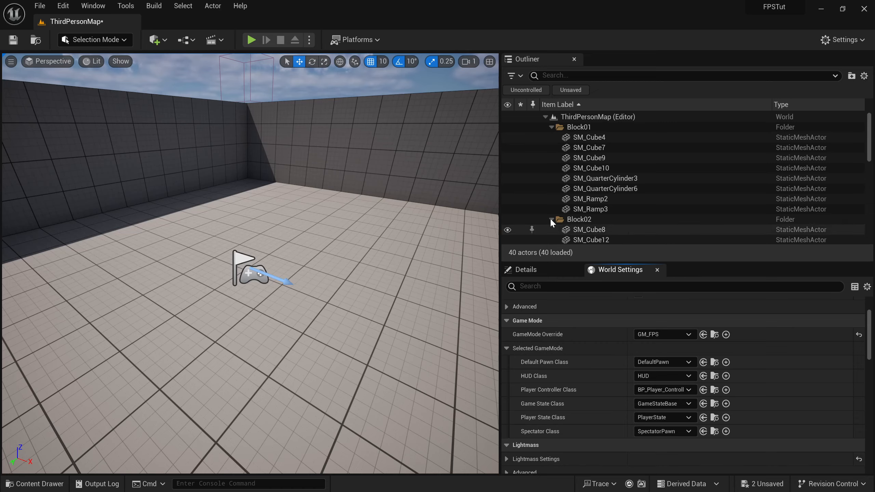
# Play-test the level with the default pawn, fly around it, and stop the session.
pyautogui.click(251, 40)
pyautogui.click(263, 169)
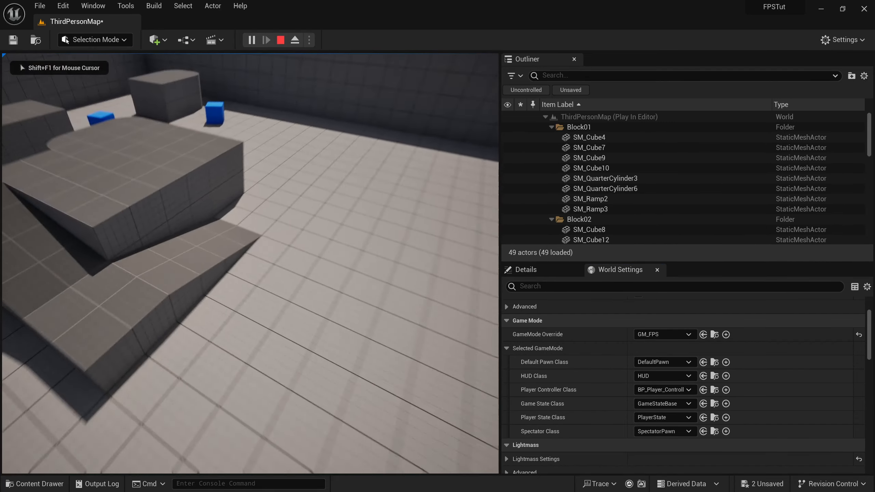
pyautogui.press('s')
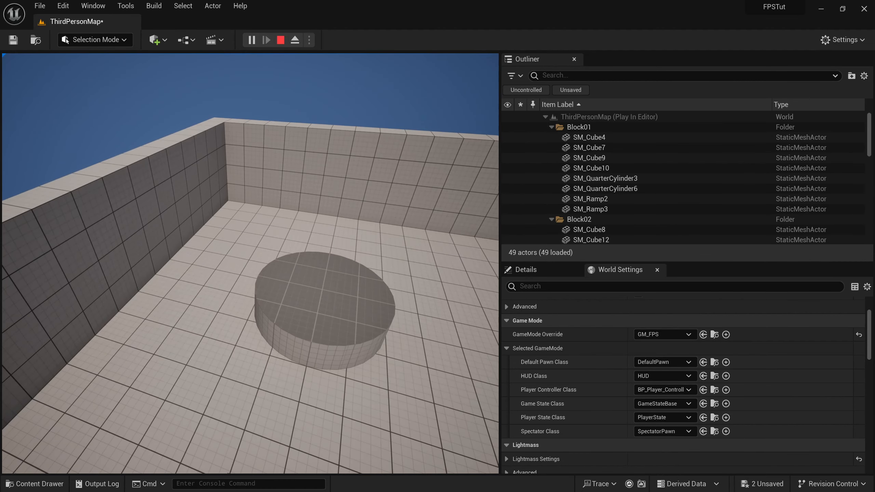
pyautogui.press('Escape')
# Set the selected game mode's Default Pawn Class to BP_ThirdPersonCharacter and briefly play-test the level.
pyautogui.click(664, 362)
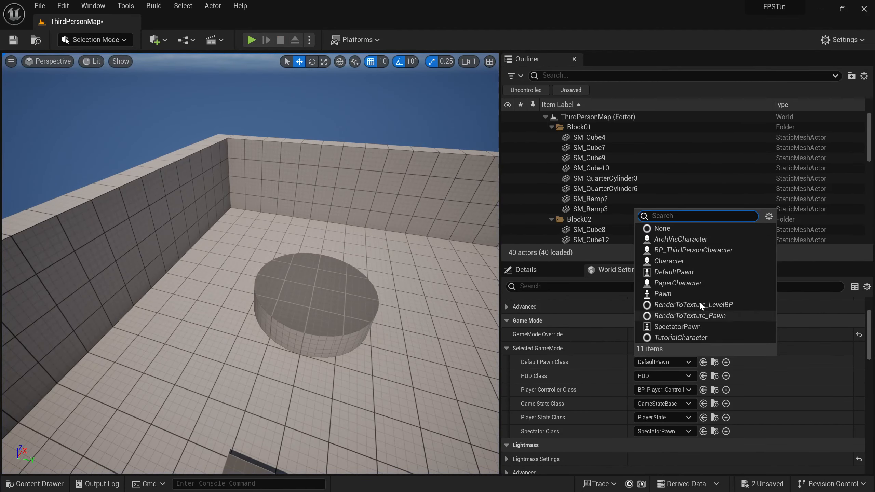
pyautogui.click(692, 252)
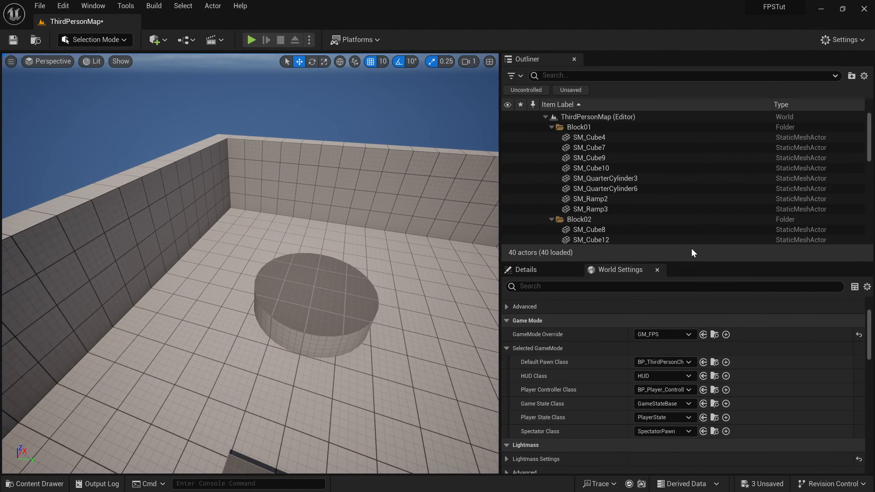
pyautogui.click(251, 39)
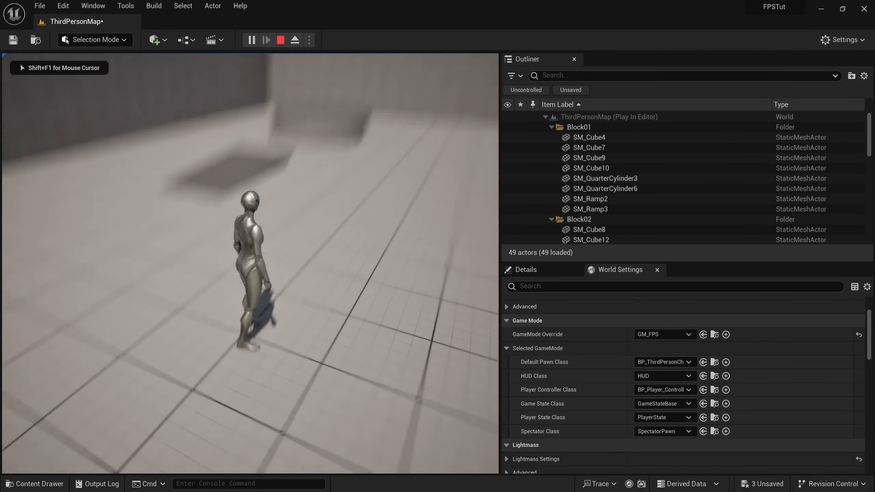
pyautogui.press('Escape')
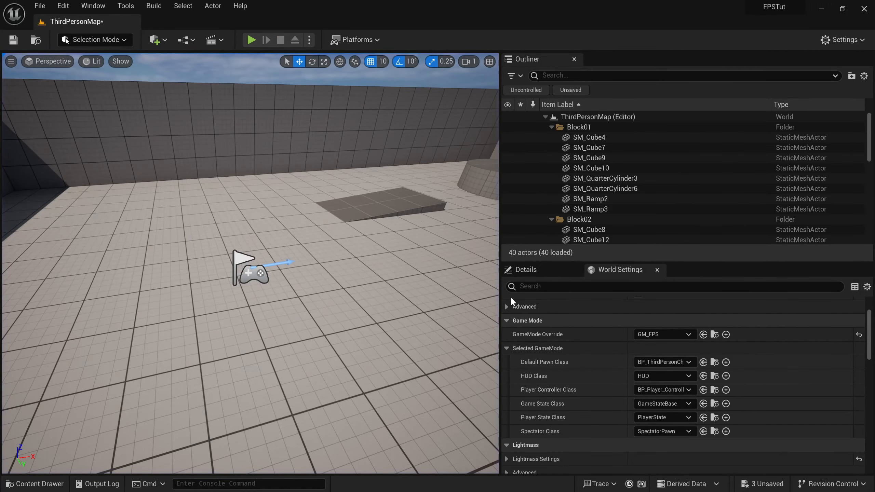
pyautogui.click(659, 362)
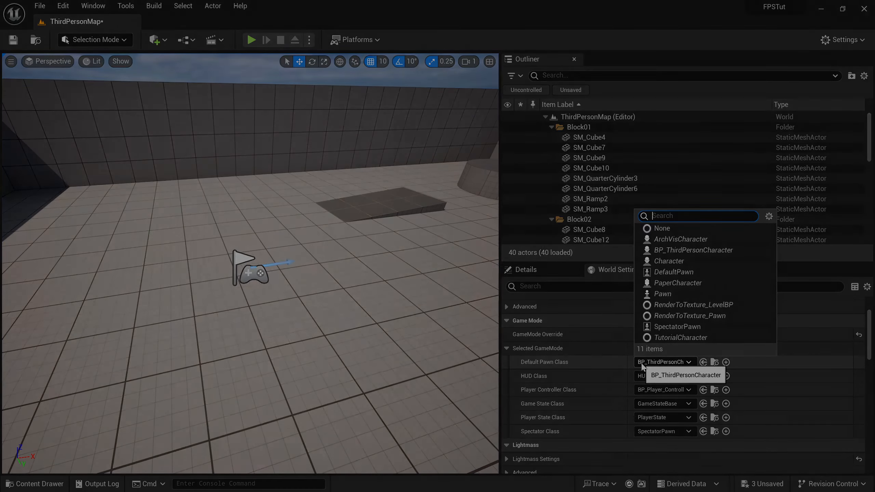
pyautogui.click(656, 363)
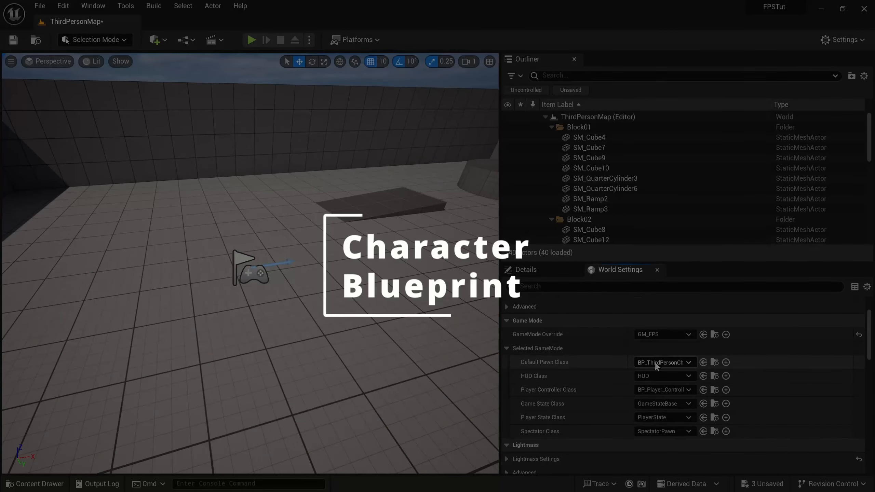
# Save all modified content: BP_Player_Controller, GM_FPS and ThirdPersonMap.
pyautogui.click(47, 488)
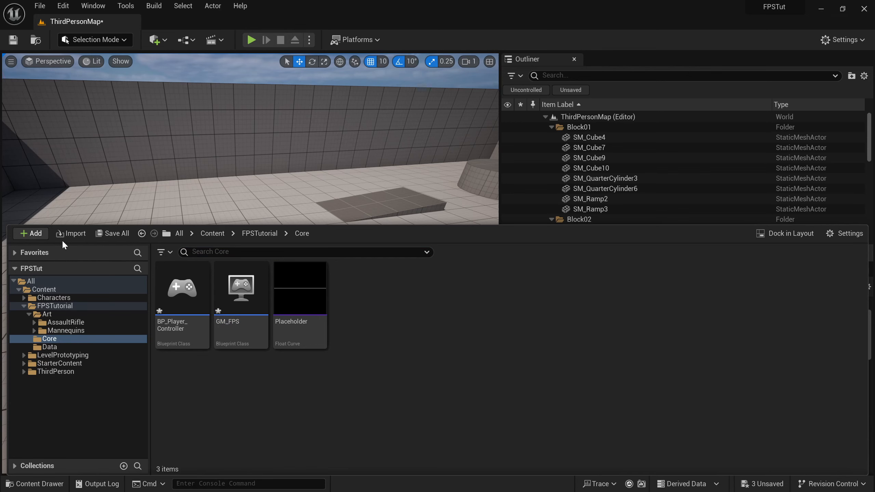
pyautogui.click(113, 234)
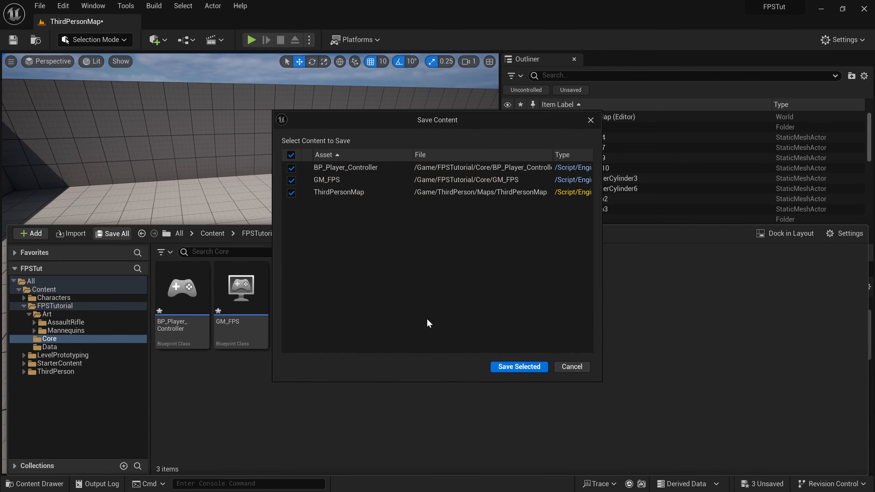
pyautogui.click(515, 371)
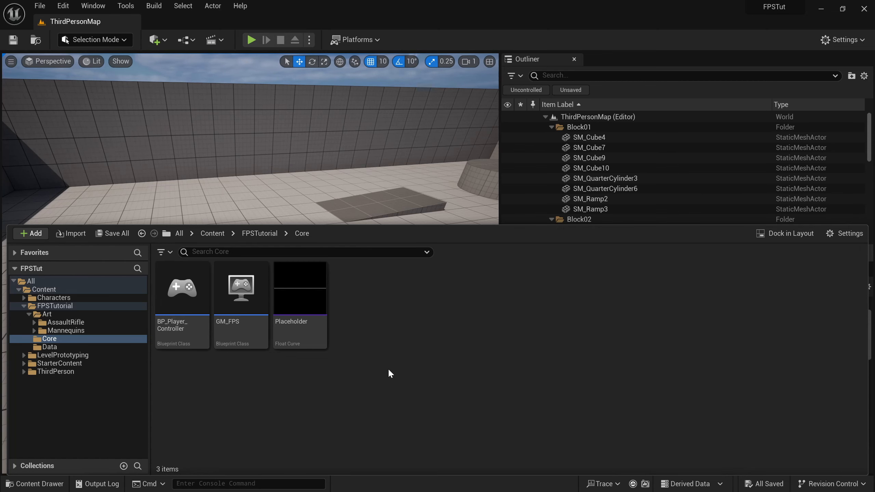
pyautogui.rightClick(219, 375)
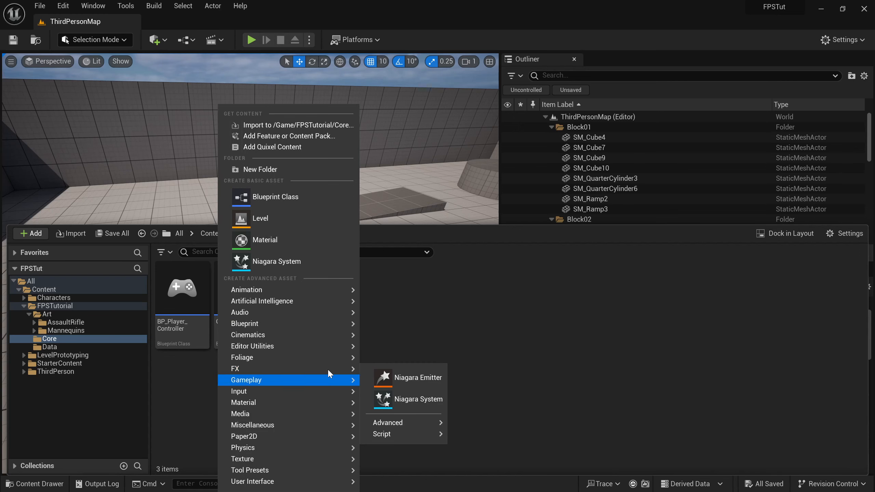
pyautogui.click(305, 197)
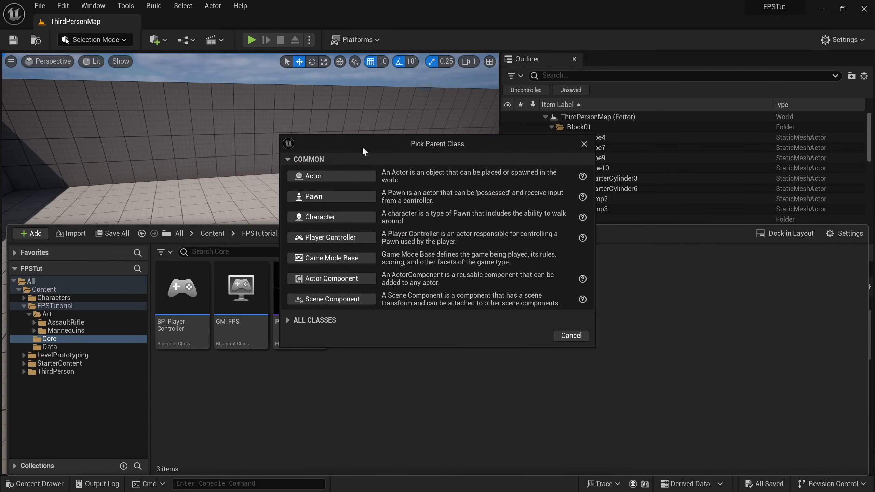
pyautogui.moveTo(362, 146); pyautogui.dragTo(385, 192)
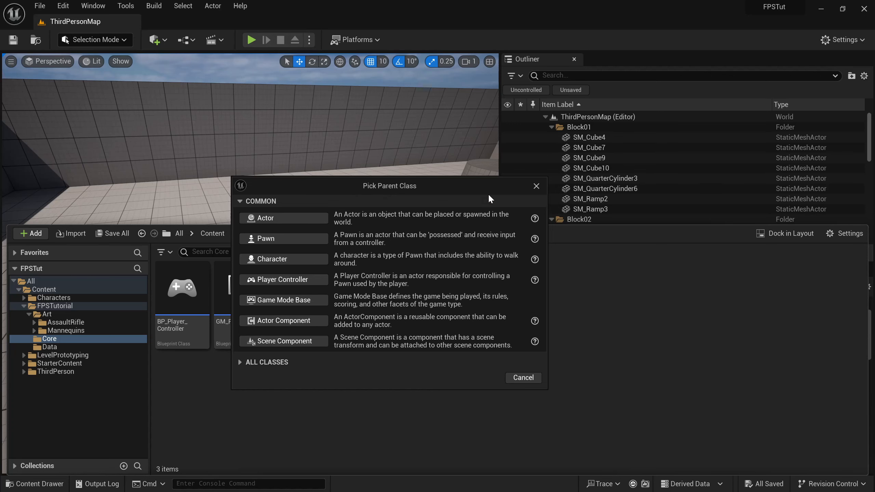
pyautogui.click(536, 187)
pyautogui.click(611, 67)
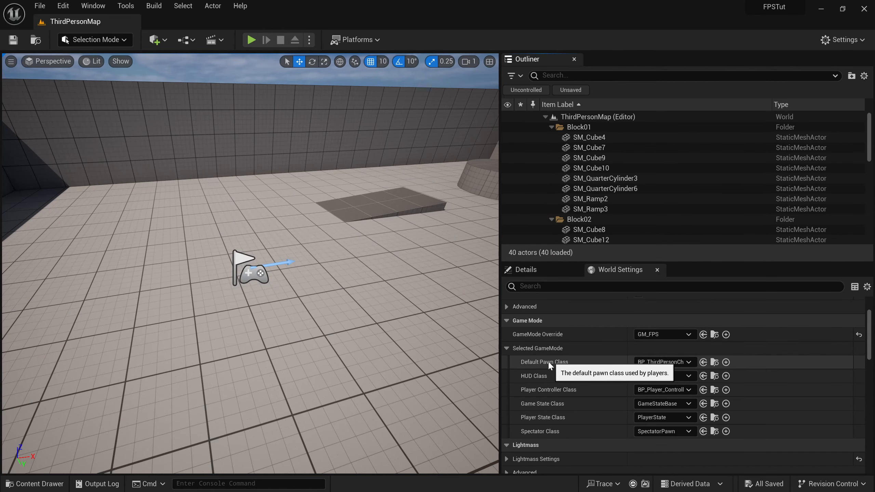
# Create a Blueprint Class with Character as its parent in the Core folder and name it BP_Character.
pyautogui.hotkey('ctrl', 'space')
pyautogui.rightClick(367, 400)
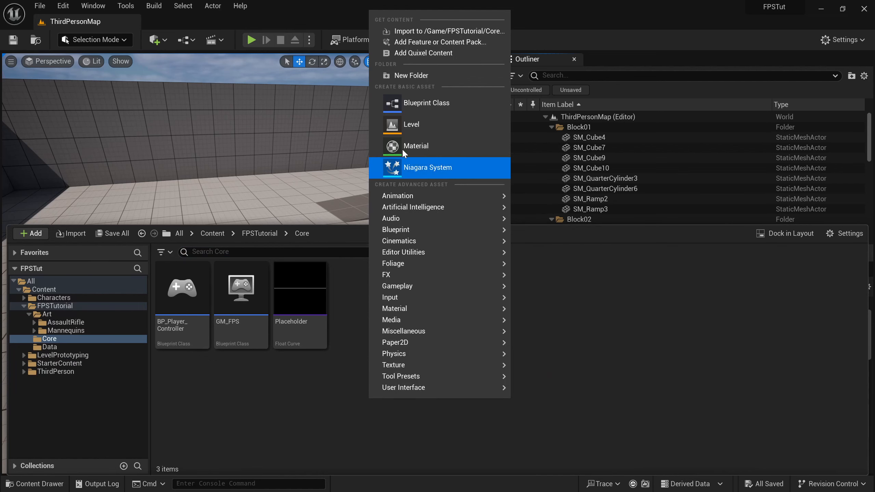
pyautogui.click(411, 110)
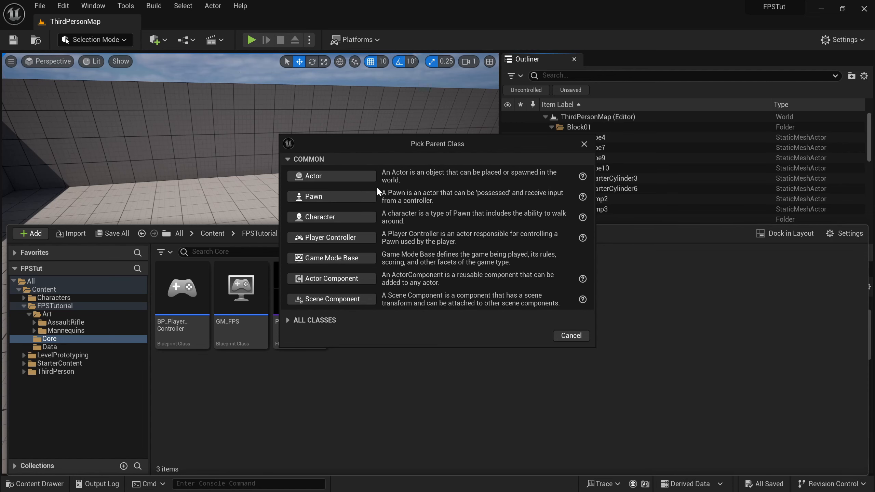
pyautogui.moveTo(450, 146); pyautogui.dragTo(450, 201)
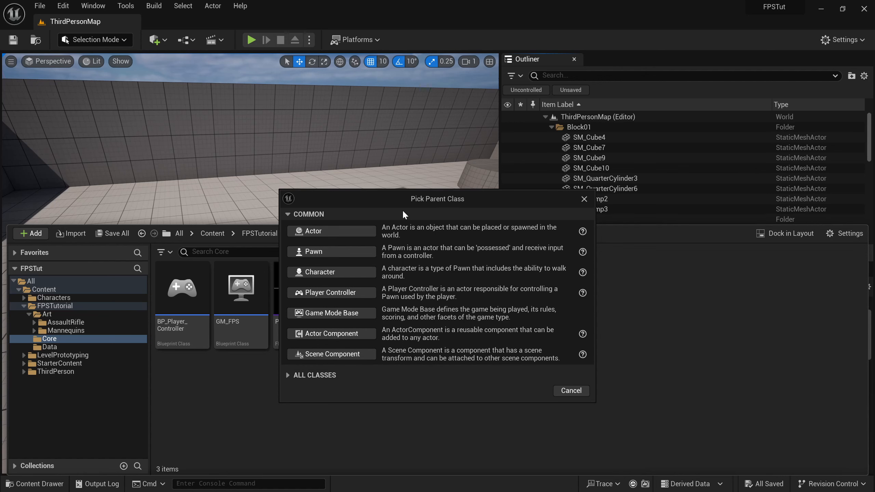
pyautogui.click(311, 272)
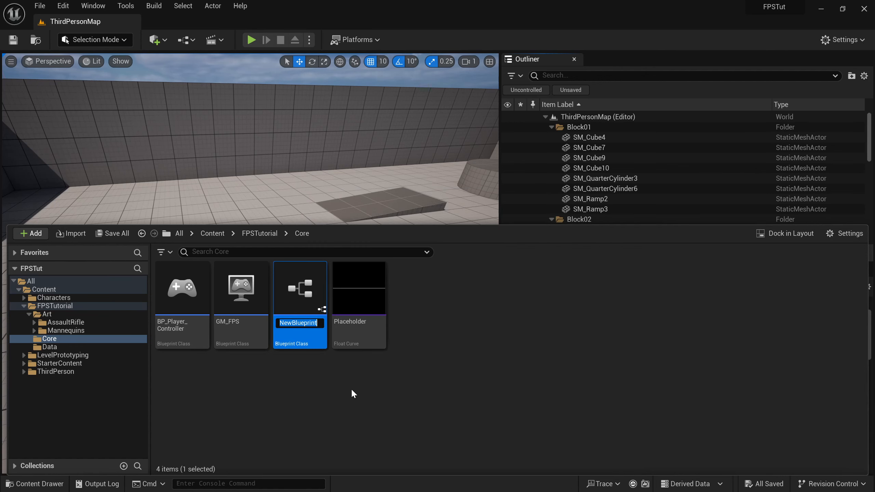
pyautogui.write('BP_Character')
pyautogui.press('Return')
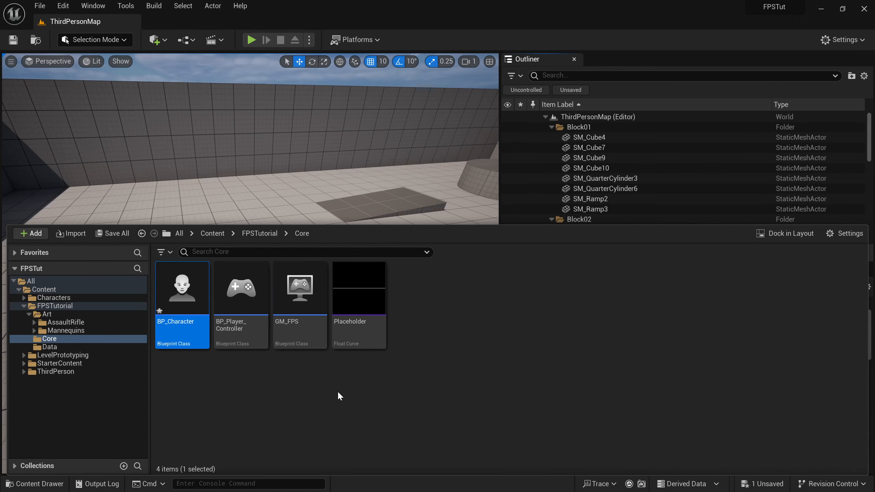
# Open BP_Character, dock its editor beside the level tab, and view the character's capsule up close.
pyautogui.doubleClick(185, 296)
pyautogui.moveTo(149, 134); pyautogui.dragTo(236, 26)
pyautogui.keyDown('alt'); pyautogui.moveTo(347, 222); pyautogui.dragTo(287, 224); pyautogui.keyUp('alt')
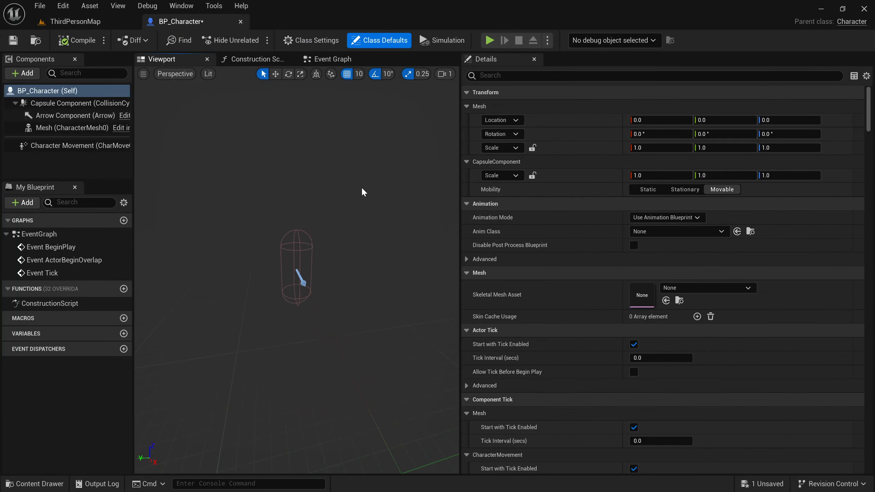
pyautogui.keyDown('alt'); pyautogui.moveTo(356, 187); pyautogui.dragTo(386, 187, button='right'); pyautogui.keyUp('alt')
pyautogui.keyDown('alt'); pyautogui.moveTo(355, 186); pyautogui.dragTo(255, 189); pyautogui.keyUp('alt')
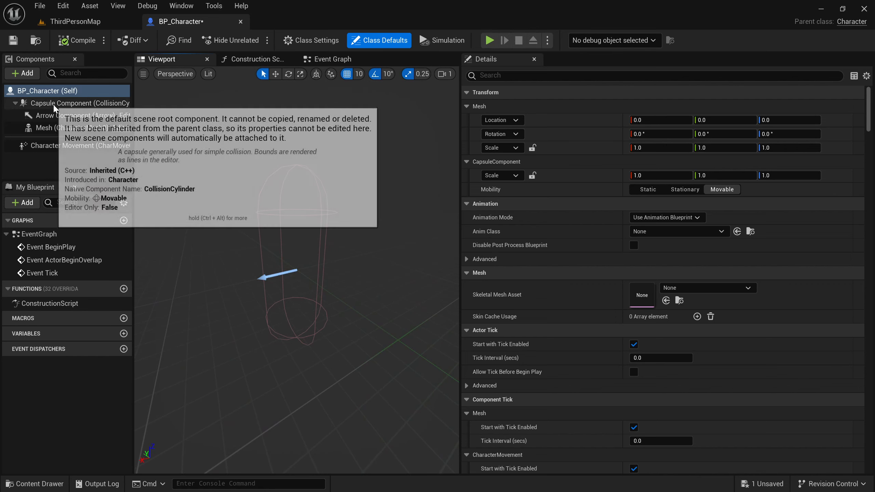
# Examine BP_Character's inherited Capsule, Arrow and Mesh components, including the arrow's forward direction.
pyautogui.click(69, 103)
pyautogui.click(62, 118)
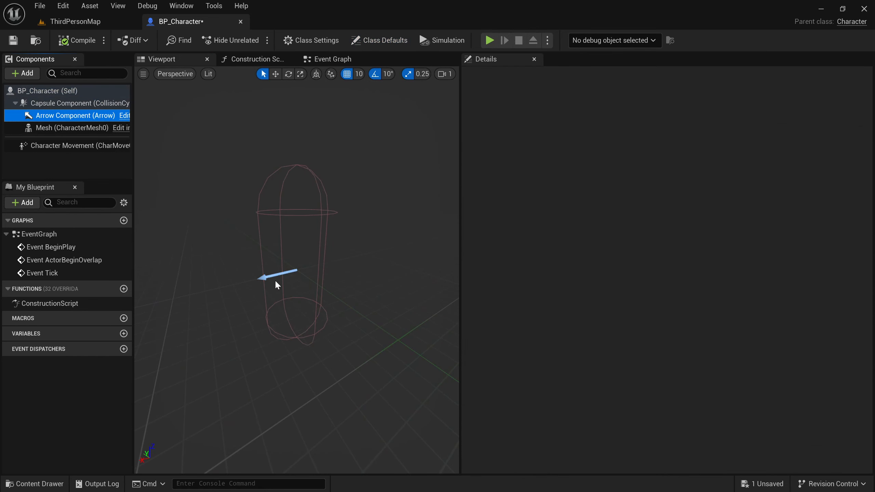
pyautogui.keyDown('alt'); pyautogui.moveTo(272, 260); pyautogui.dragTo(308, 287); pyautogui.keyUp('alt')
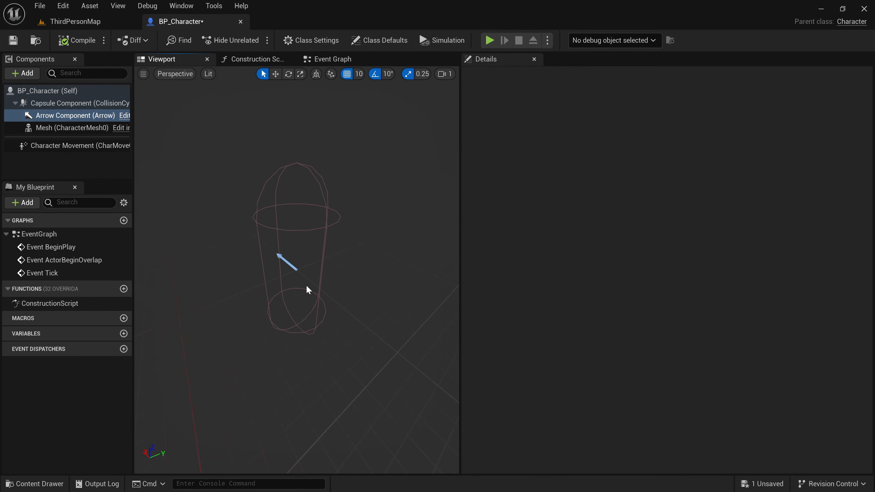
pyautogui.click(69, 128)
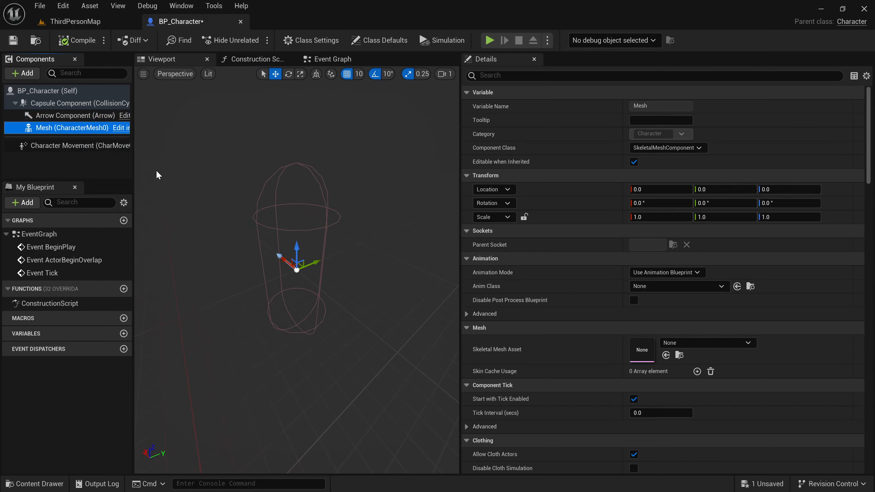
# Try SKM_Manny as the skeletal mesh of BP_Character's Mesh component and undo the assignment.
pyautogui.click(692, 344)
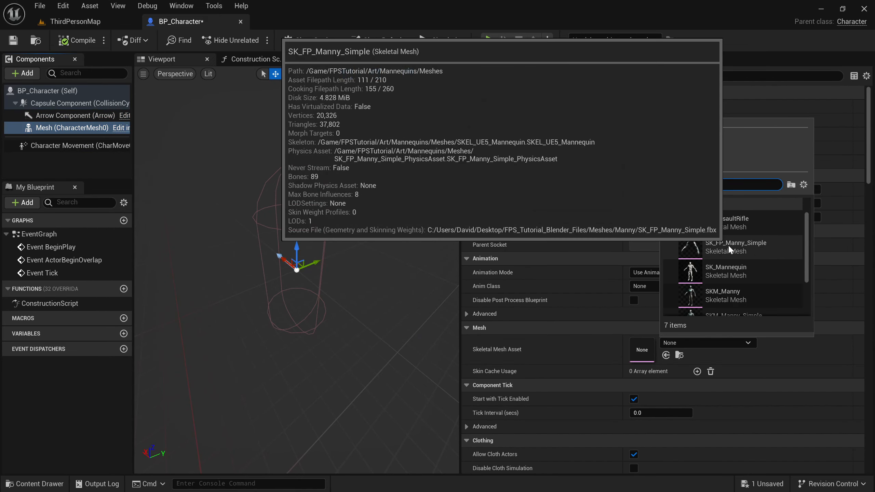
pyautogui.scroll(-3, 712, 280)
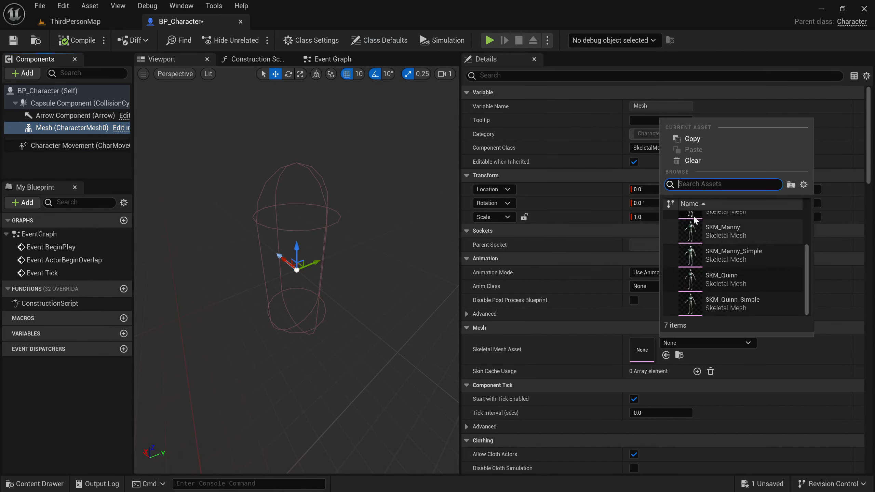
pyautogui.click(721, 237)
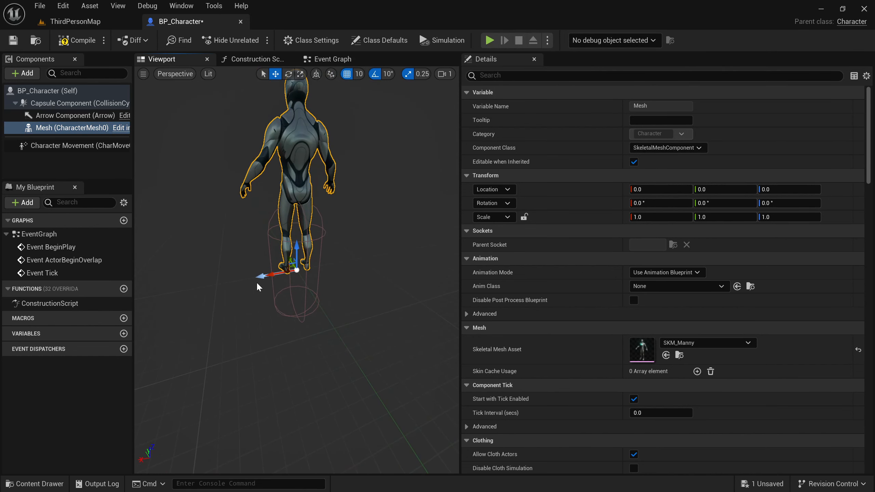
pyautogui.hotkey('ctrl', 'z')
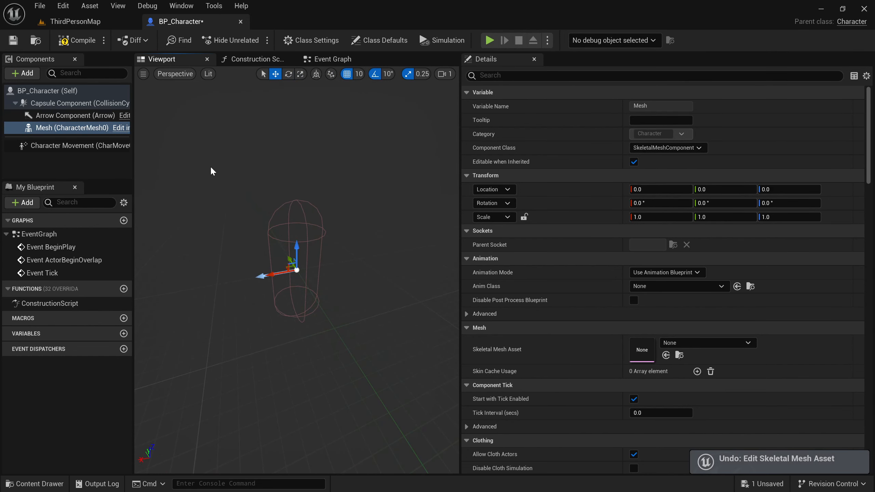
pyautogui.keyDown('alt'); pyautogui.moveTo(282, 160); pyautogui.dragTo(237, 168); pyautogui.keyUp('alt')
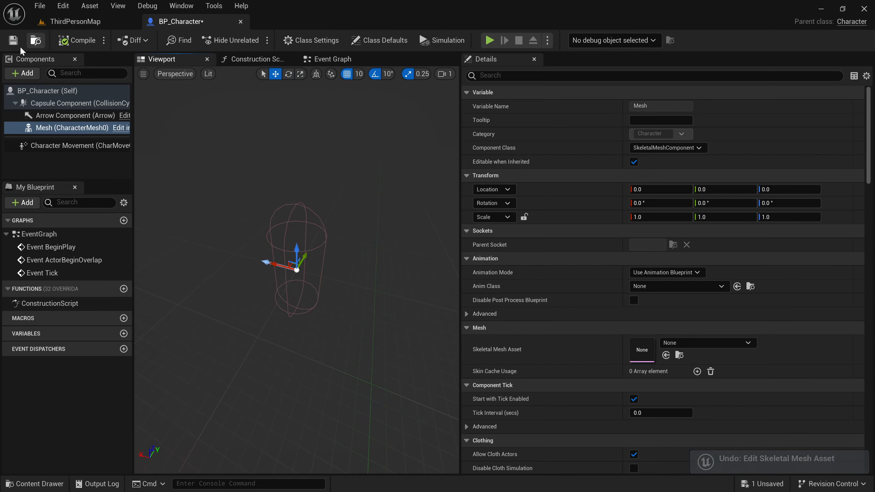
# Save BP_Character, and open GM_FPS from the level's world settings to set its Default Pawn Class to BP_Character.
pyautogui.click(13, 40)
pyautogui.click(93, 22)
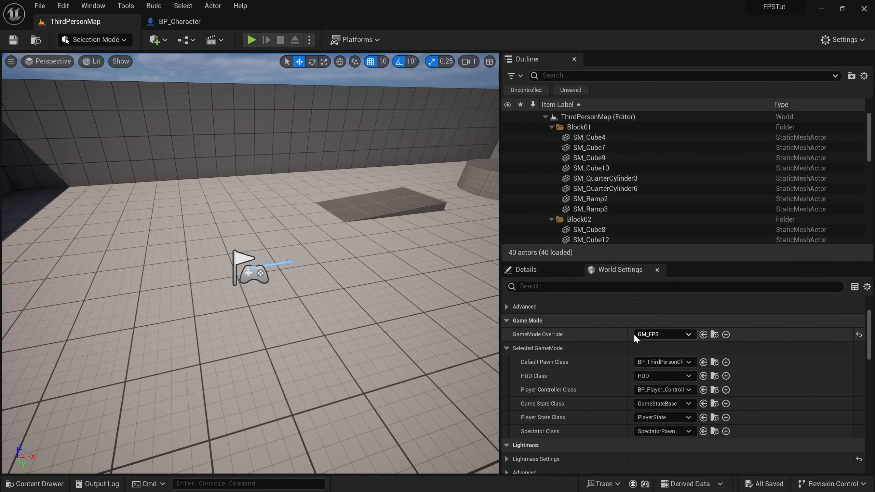
pyautogui.click(715, 335)
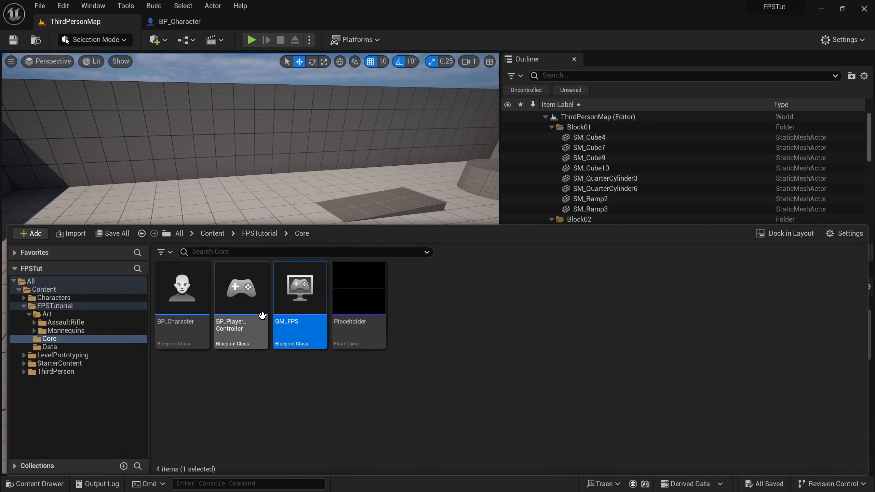
pyautogui.doubleClick(305, 289)
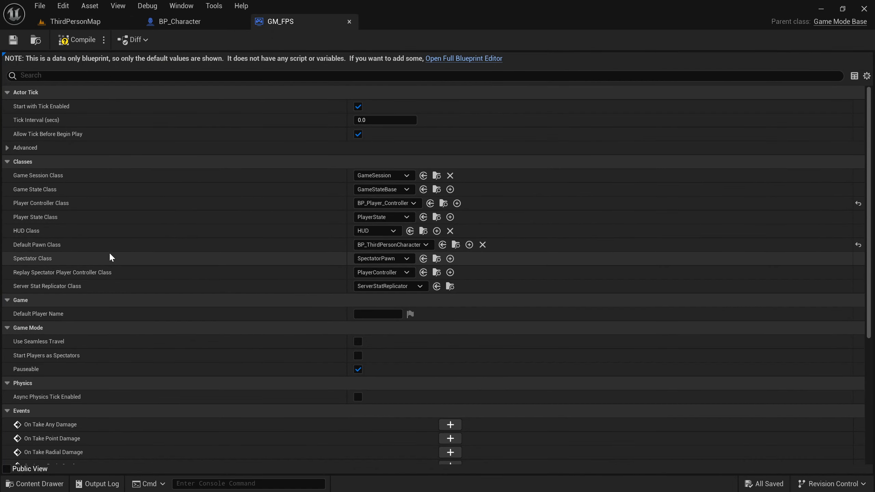
pyautogui.click(397, 245)
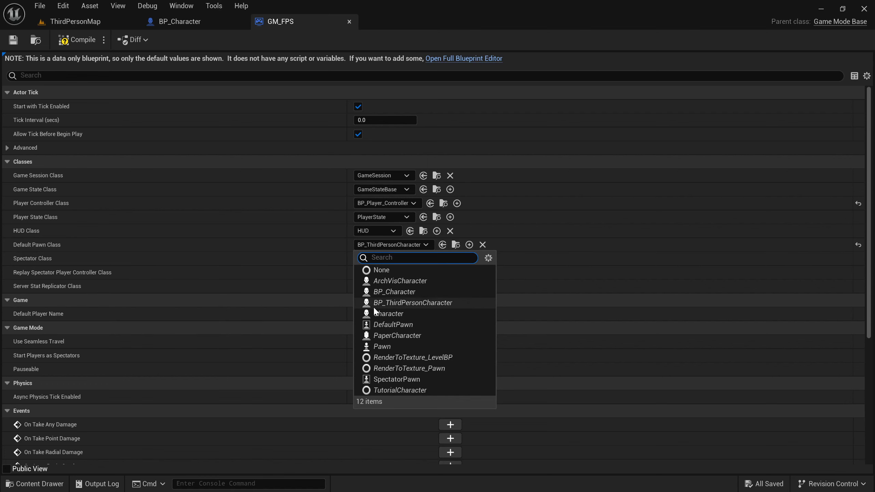
pyautogui.click(378, 293)
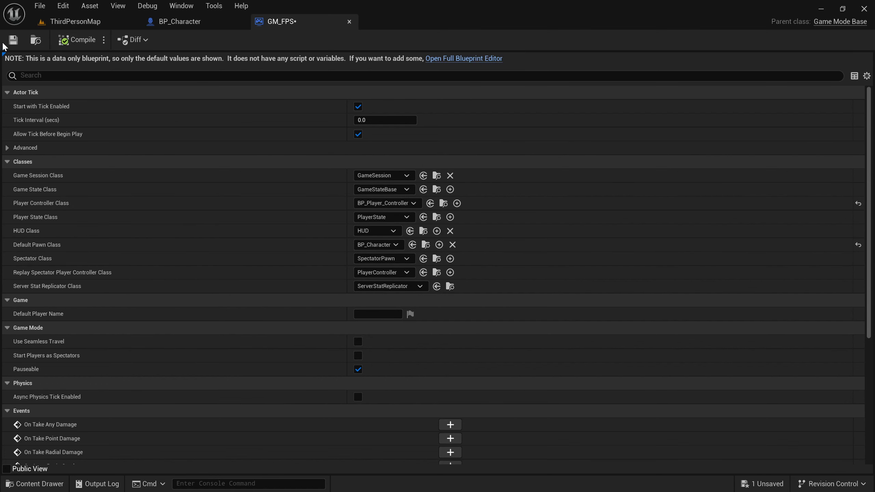
# Play ThirdPersonMap with the new pawn and eject from the player to look at the spawn area from outside.
pyautogui.click(69, 22)
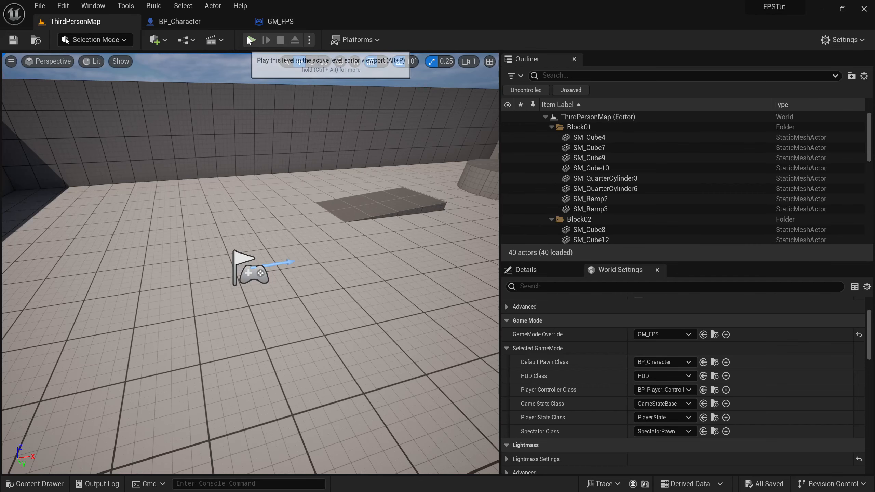
pyautogui.click(252, 40)
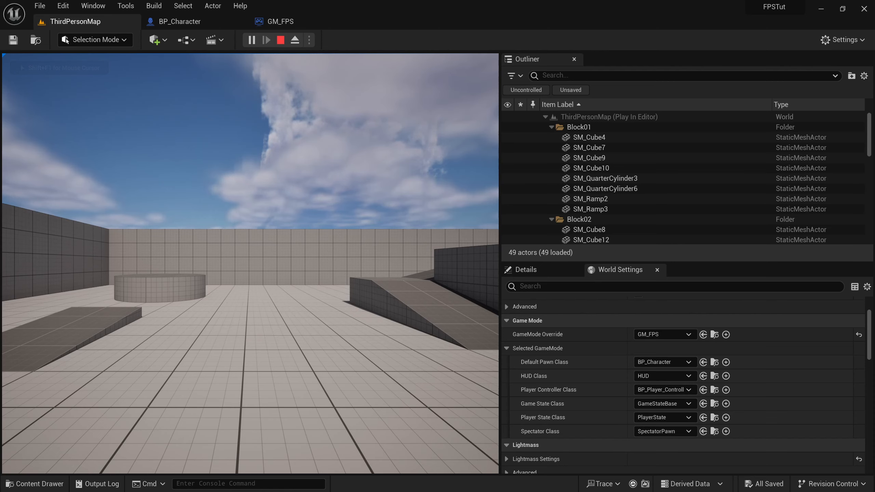
pyautogui.hotkey('shift', 'F1')
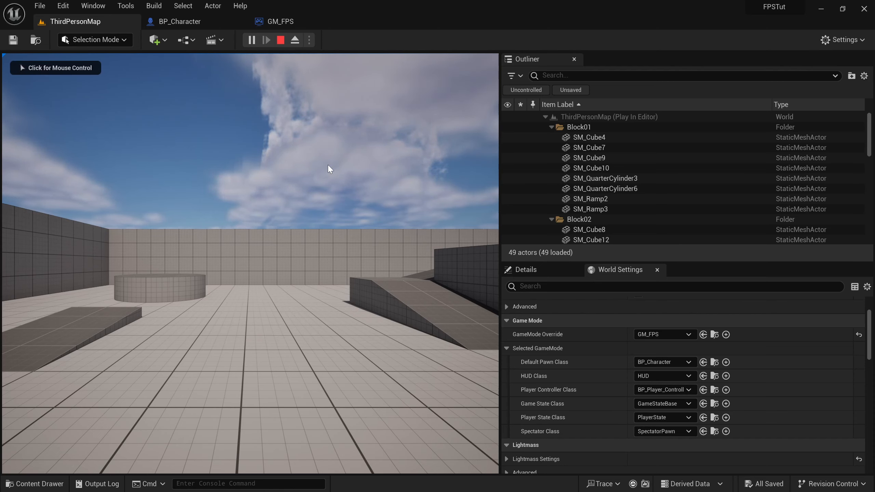
pyautogui.click(295, 41)
pyautogui.moveTo(226, 141); pyautogui.dragTo(179, 154, button='right')
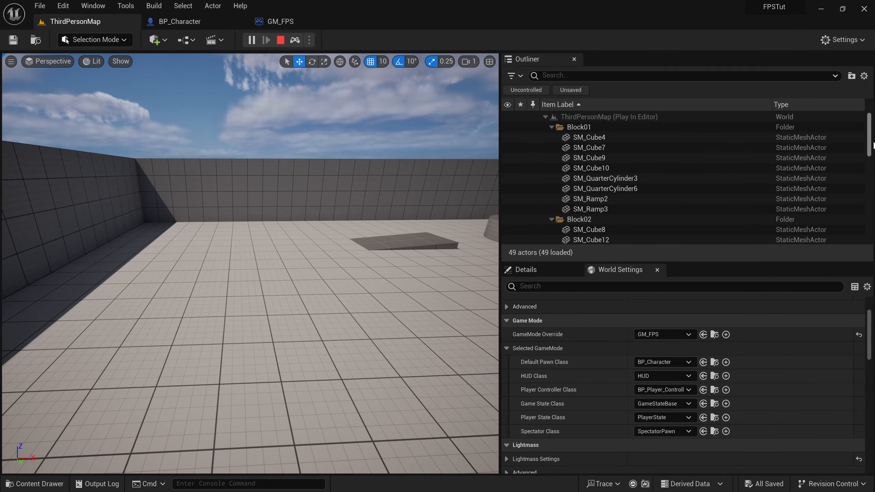
# Inspect the Capsule and Mesh components of the spawned BP_Character0 in the running level, and stop the play session.
pyautogui.moveTo(869, 147); pyautogui.dragTo(869, 221)
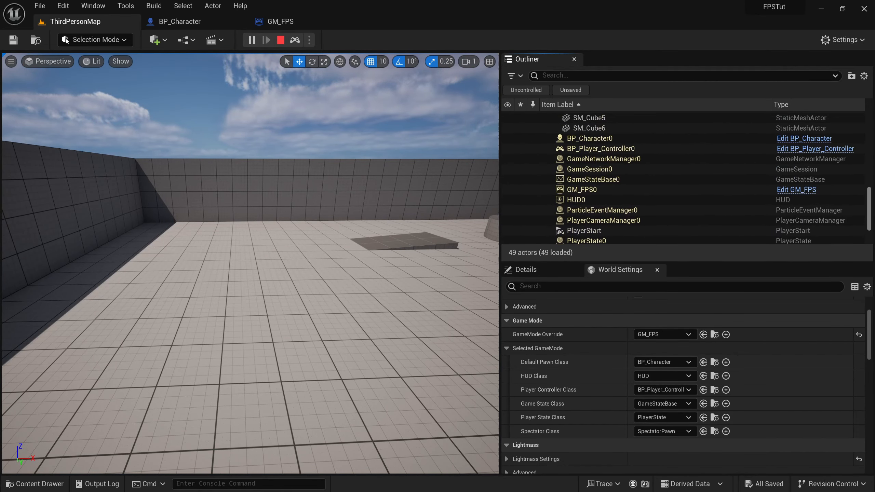
pyautogui.click(561, 140)
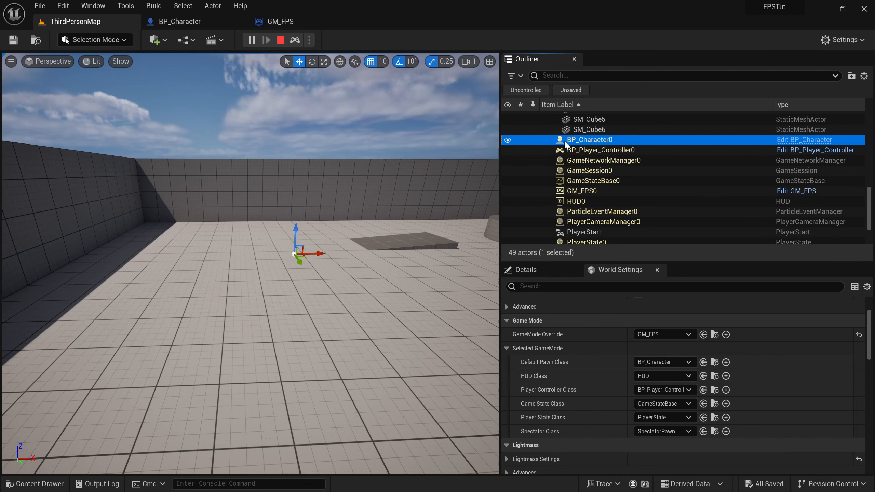
pyautogui.click(526, 273)
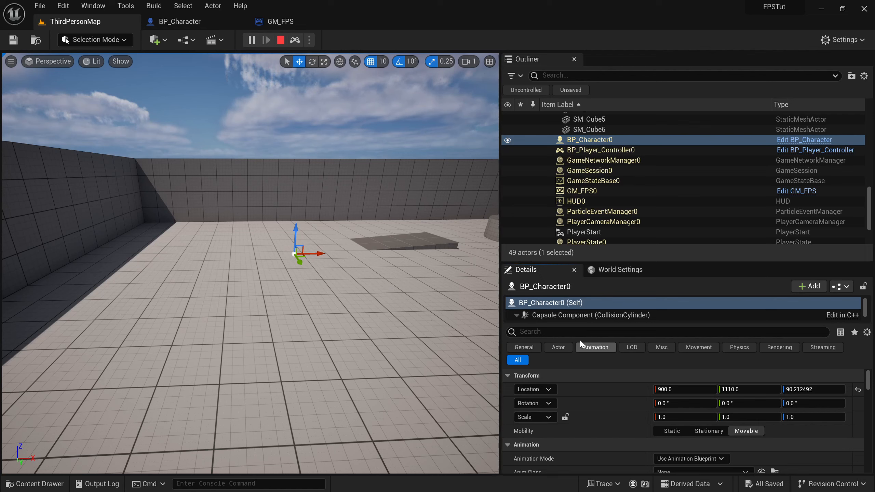
pyautogui.moveTo(593, 326); pyautogui.dragTo(586, 354)
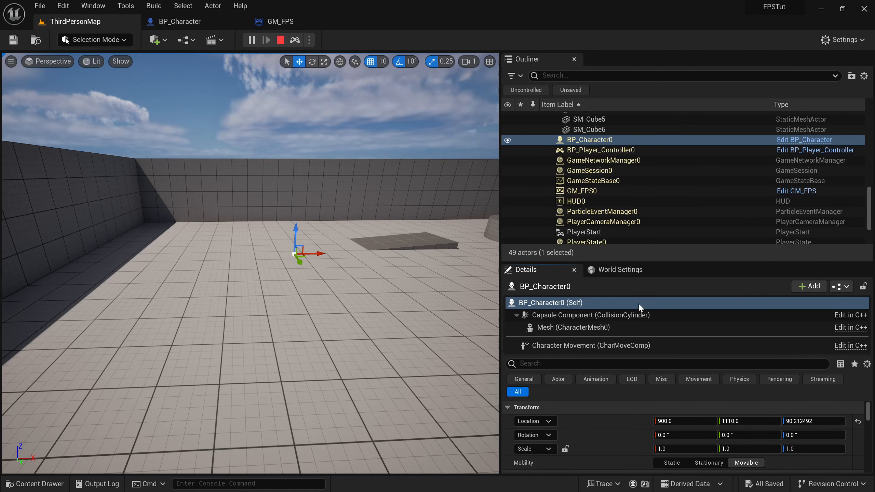
pyautogui.click(540, 316)
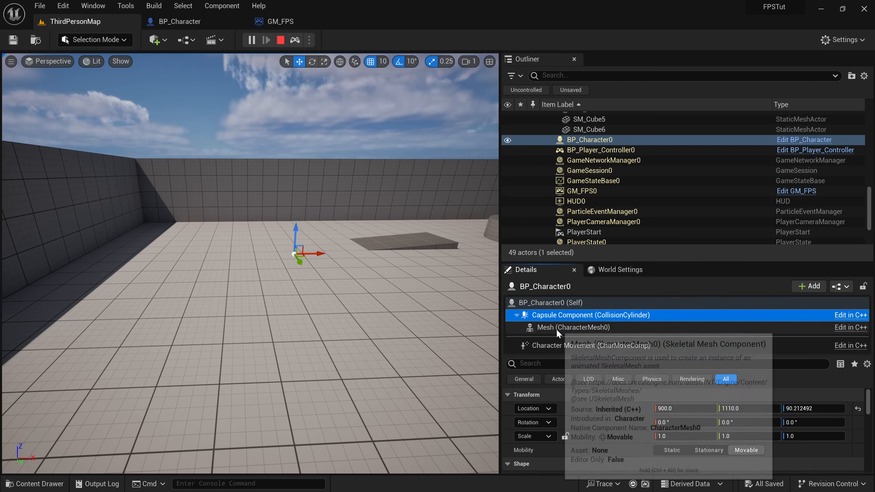
pyautogui.click(557, 328)
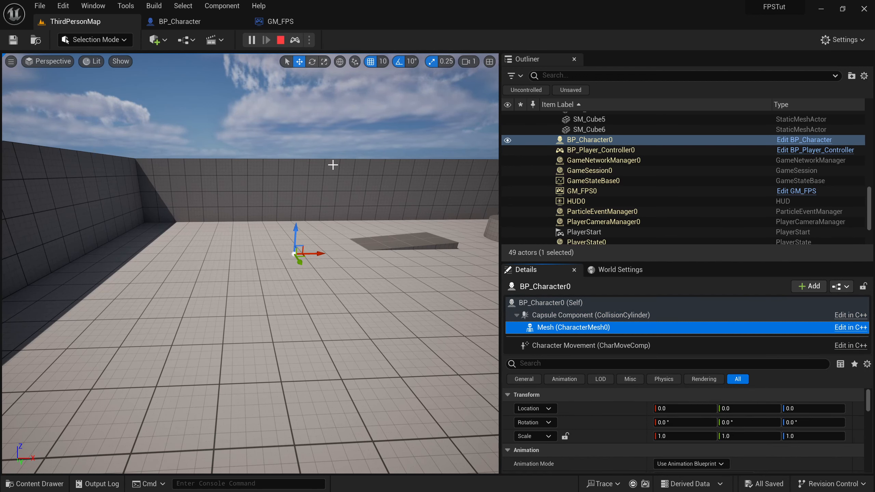
pyautogui.click(281, 40)
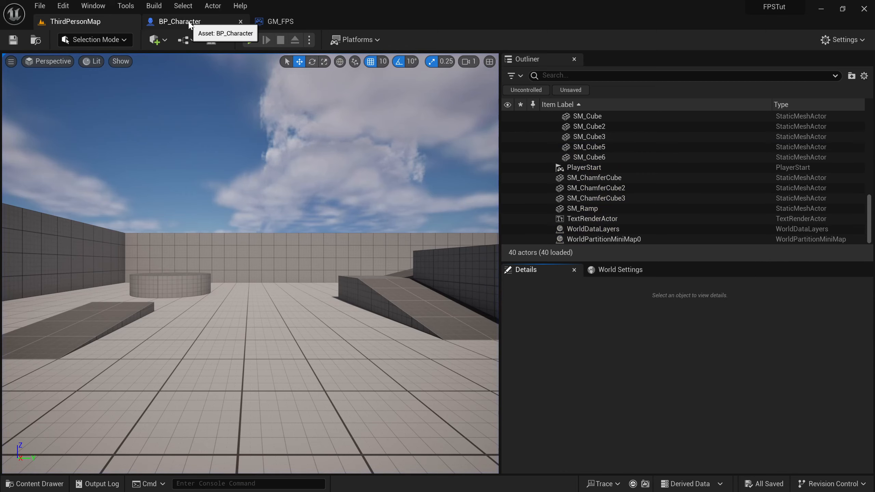
# Assign SK_FP_Manny_Simple as the skeletal mesh of BP_Character's Mesh component.
pyautogui.click(186, 22)
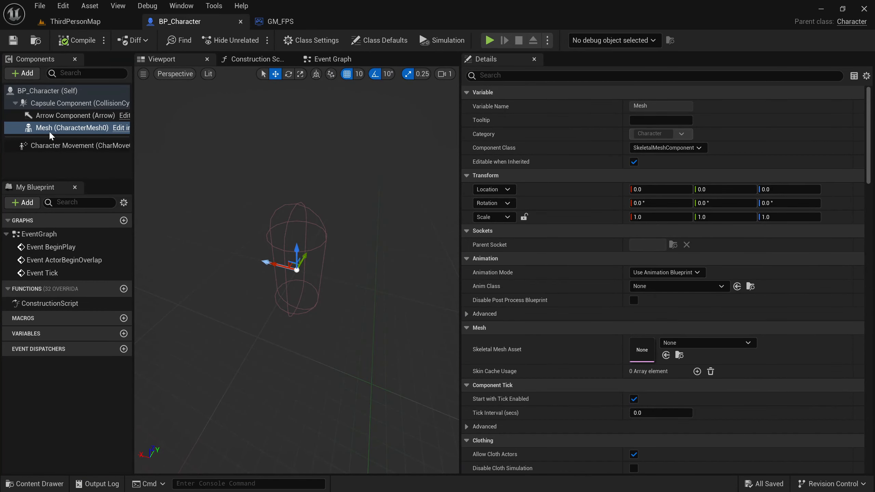
pyautogui.click(737, 343)
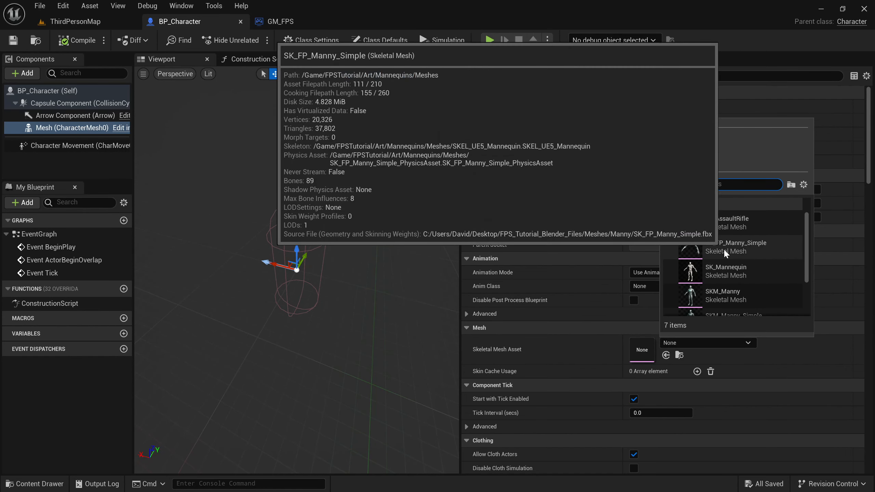
pyautogui.click(723, 250)
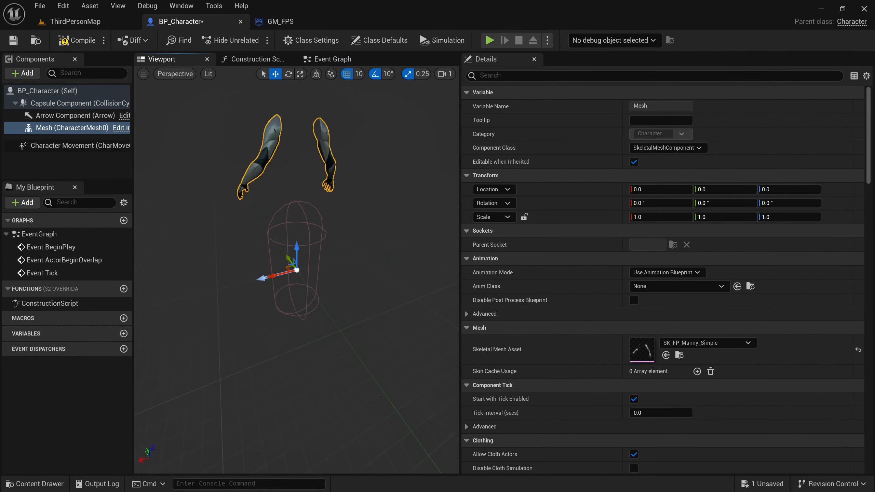
# Rotate the arms mesh to about -90° around Z, move it to X 70 and Z -90, and compile and save BP_Character.
pyautogui.press('e')
pyautogui.moveTo(283, 292); pyautogui.dragTo(256, 293)
pyautogui.press('w')
pyautogui.moveTo(298, 249); pyautogui.dragTo(298, 308)
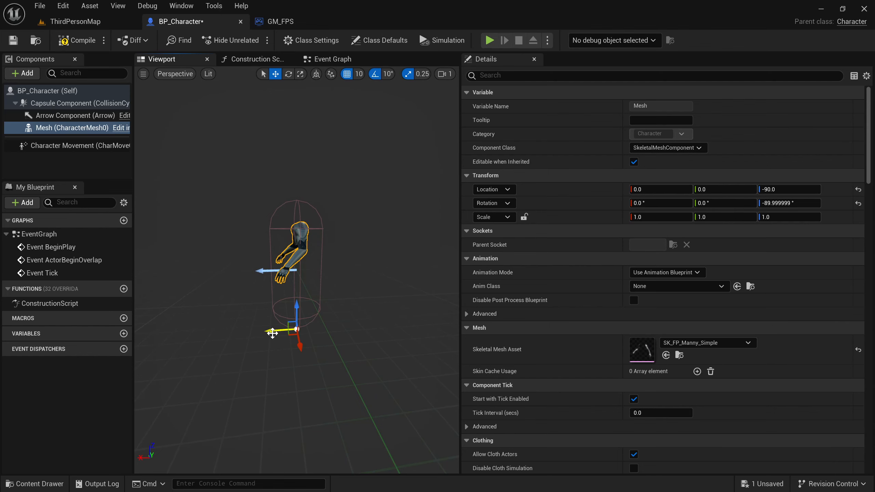
pyautogui.moveTo(272, 333); pyautogui.dragTo(220, 339)
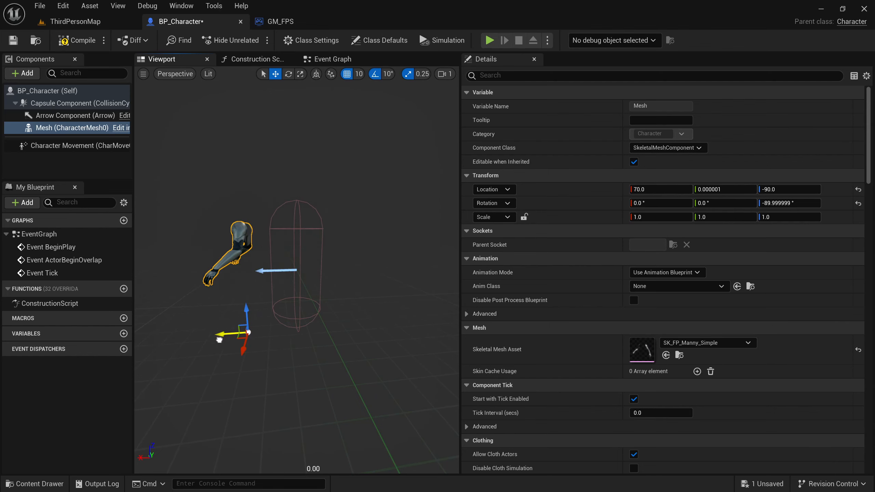
pyautogui.click(77, 40)
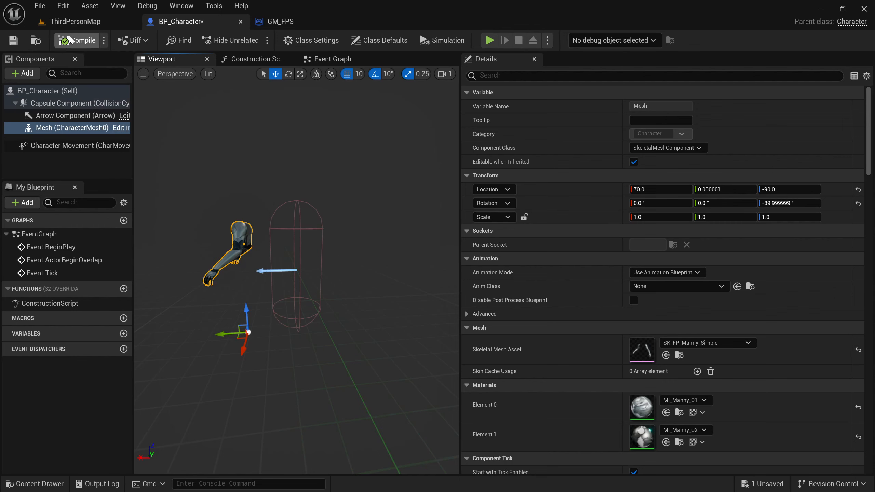
pyautogui.click(13, 40)
# Play ThirdPersonMap to check the arms in first person, eject to view them from outside, and stop the session.
pyautogui.click(74, 22)
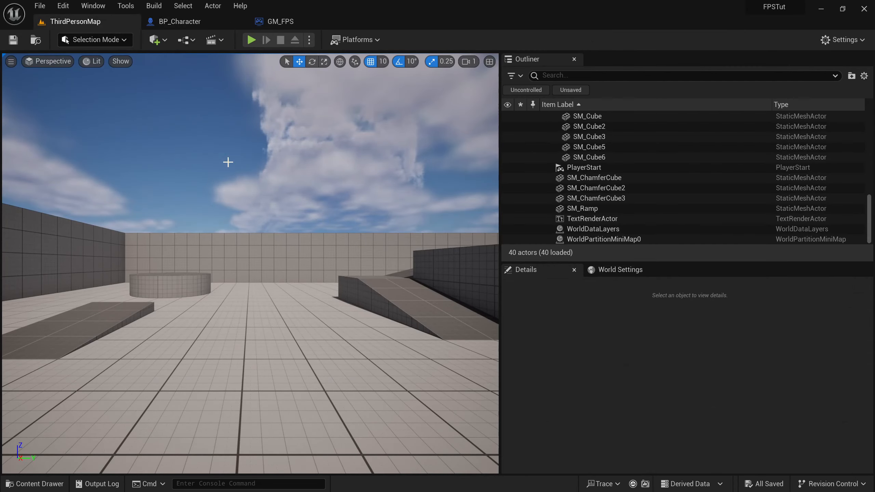
pyautogui.click(252, 39)
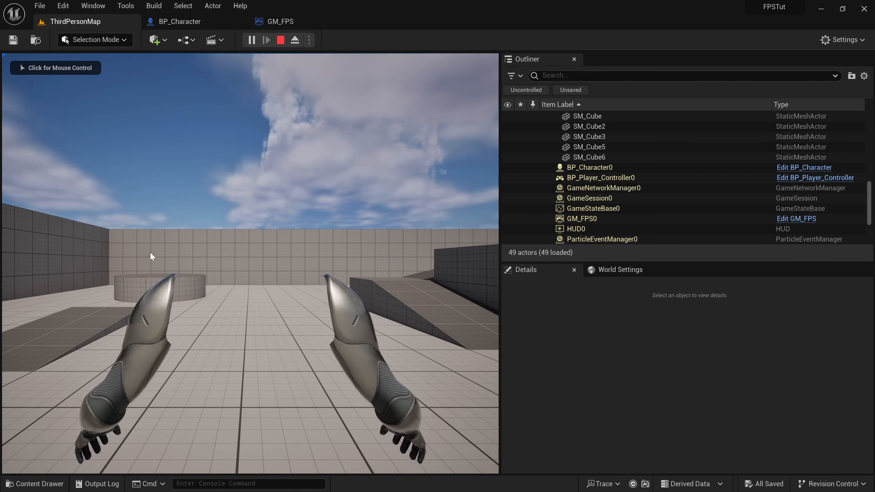
pyautogui.click(295, 272)
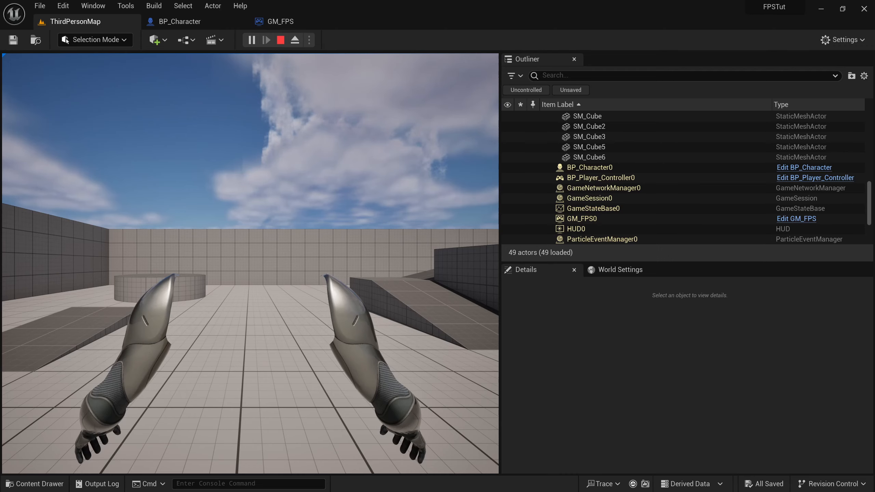
pyautogui.hotkey('shift', 'F1')
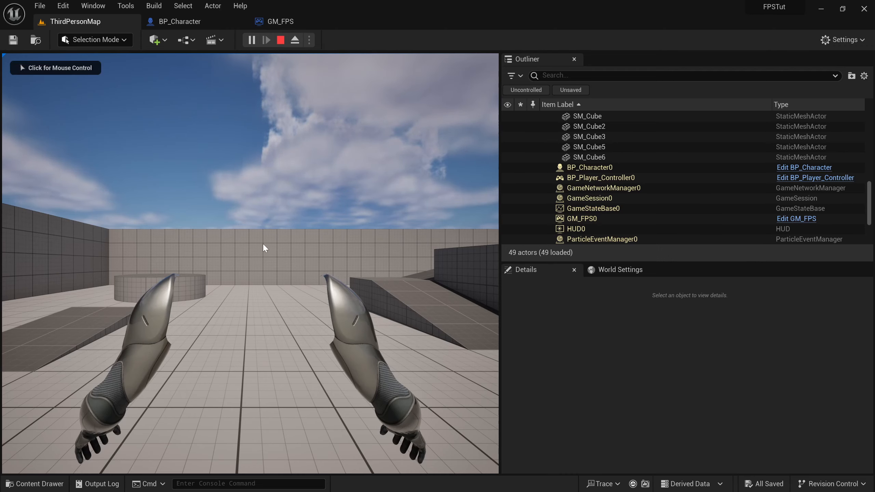
pyautogui.click(295, 40)
pyautogui.press('s')
pyautogui.moveTo(228, 183); pyautogui.dragTo(228, 183, button='right')
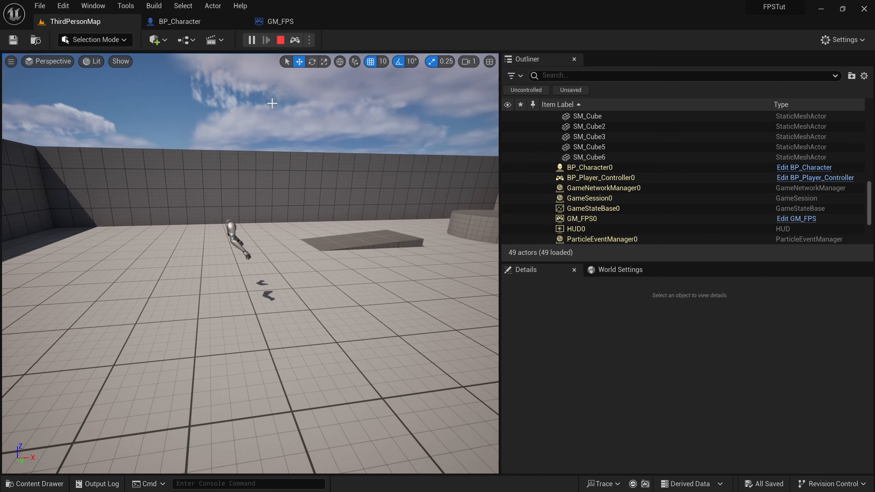
pyautogui.click(280, 40)
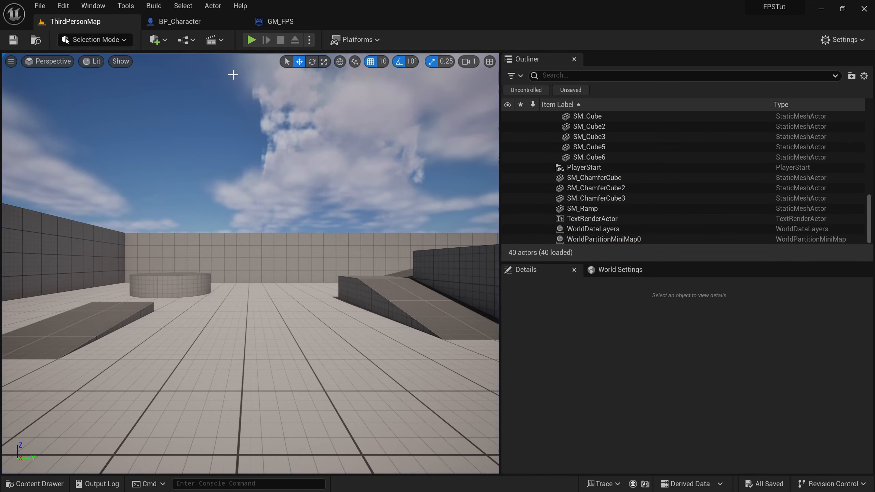
# Reset the location of the arms mesh in BP_Character to its default.
pyautogui.click(182, 22)
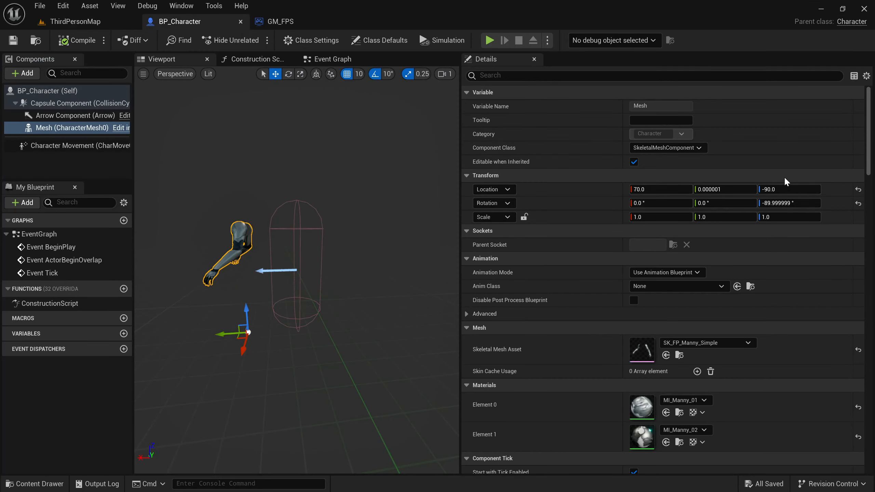
pyautogui.click(859, 190)
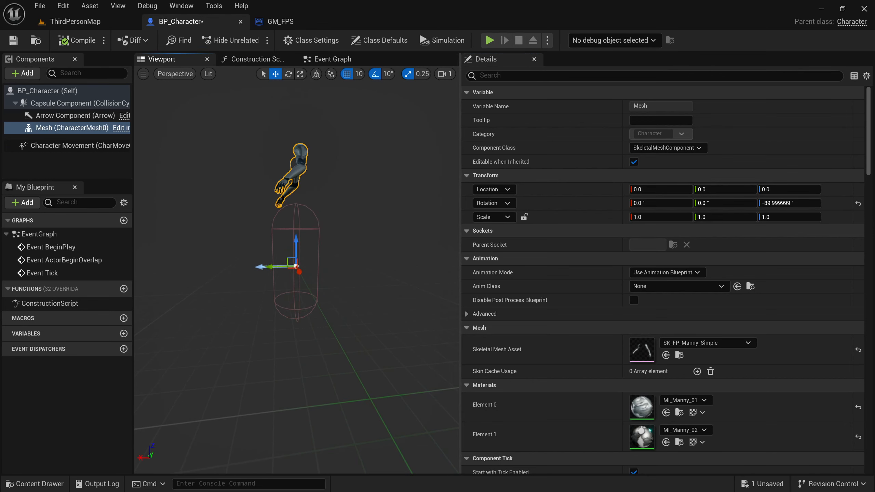
# Lower the arms mesh to Z -90 inside the capsule, and compile and save BP_Character.
pyautogui.moveTo(297, 246); pyautogui.dragTo(292, 297)
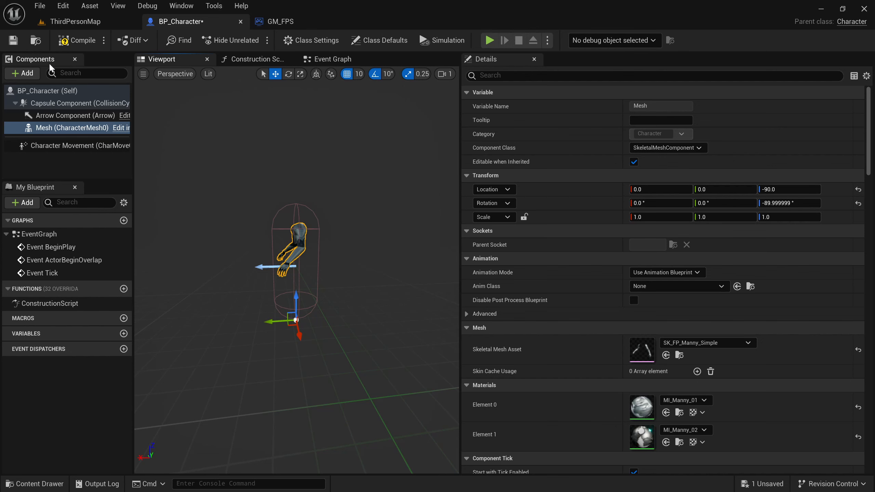
pyautogui.click(65, 41)
pyautogui.click(13, 41)
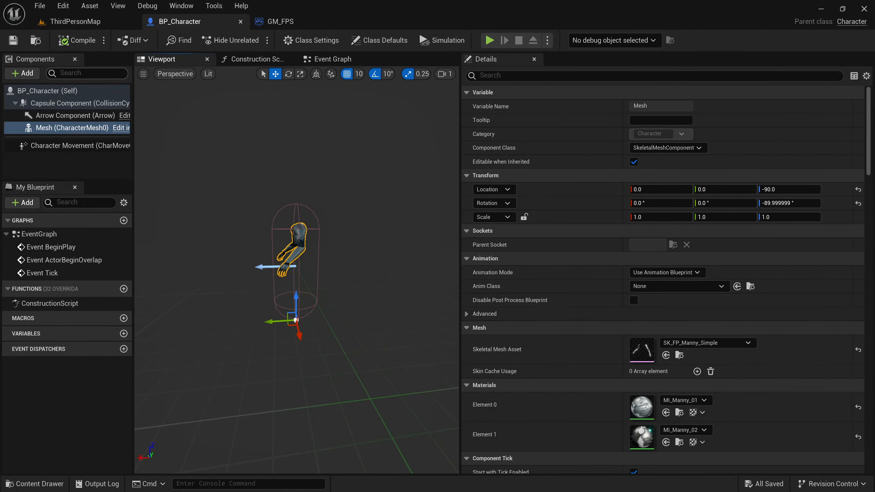
# Enlarge the content drawer showing the Core folder and clear its asset selection.
pyautogui.click(38, 488)
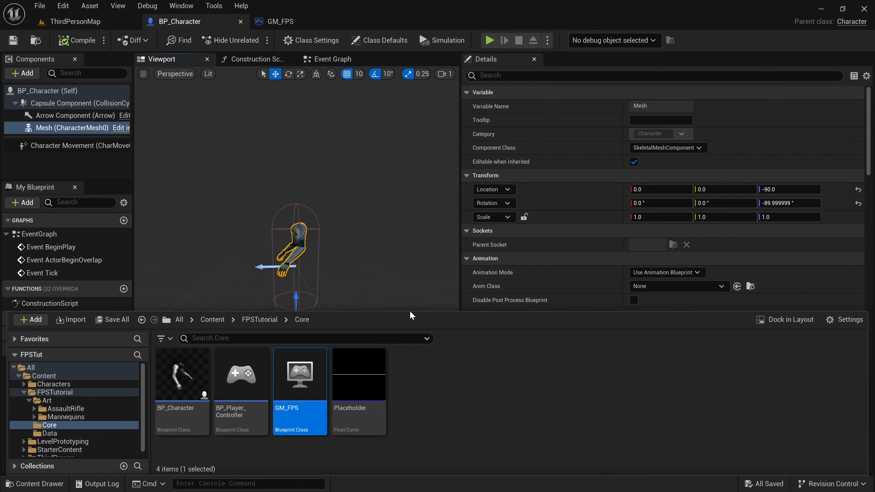
pyautogui.moveTo(410, 311); pyautogui.dragTo(403, 228)
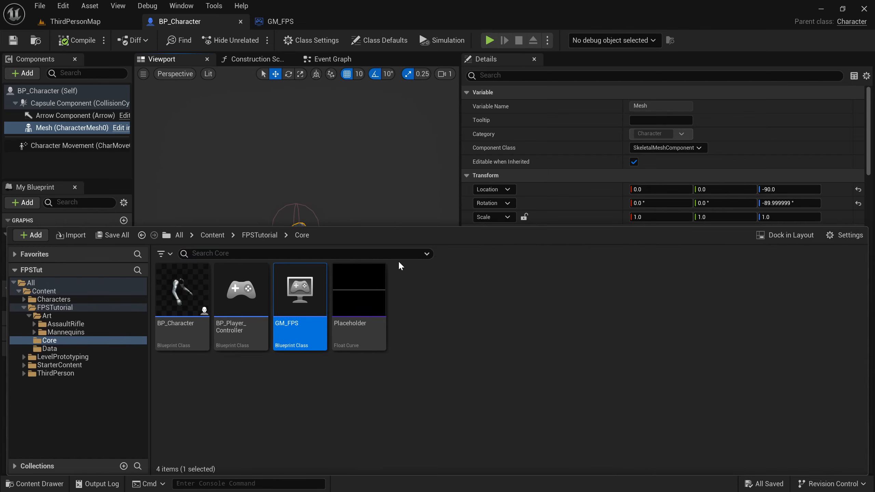
pyautogui.click(428, 372)
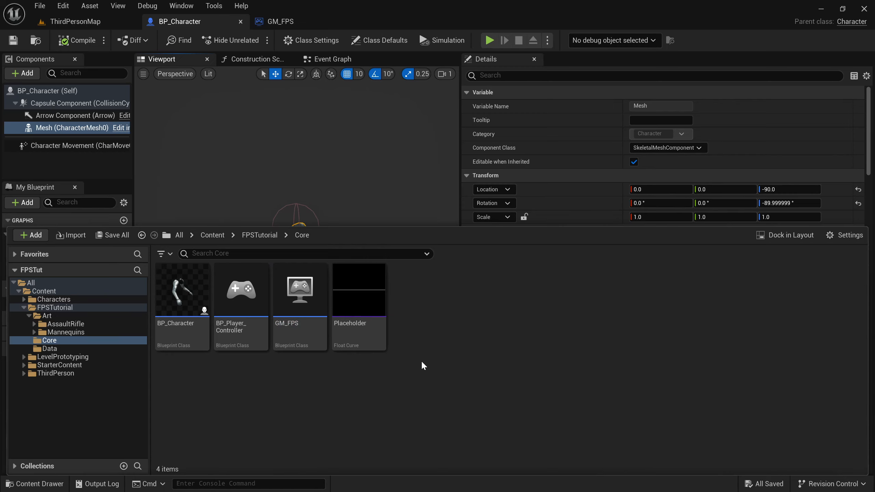
# Delete the default BeginPlay, ActorBeginOverlap and Tick event nodes from BP_Character's event graph, then compile and save.
pyautogui.click(331, 58)
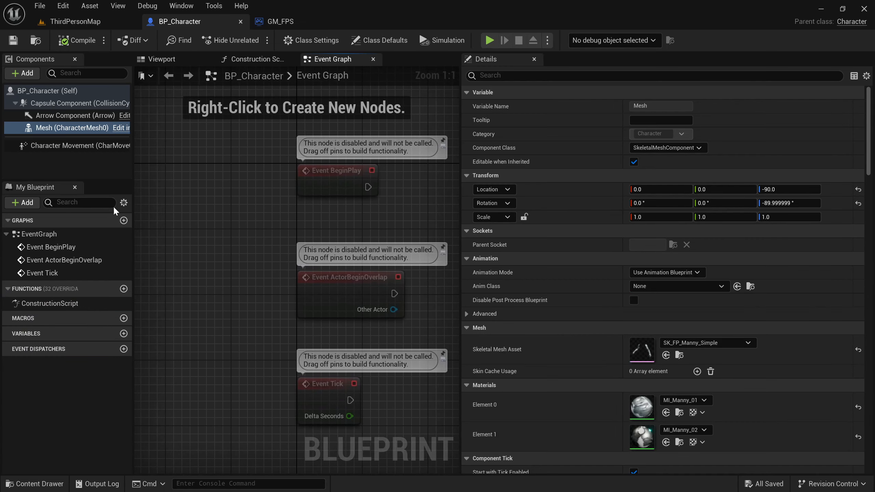
pyautogui.moveTo(191, 131); pyautogui.dragTo(391, 293)
pyautogui.moveTo(383, 180); pyautogui.dragTo(370, 413, button='right')
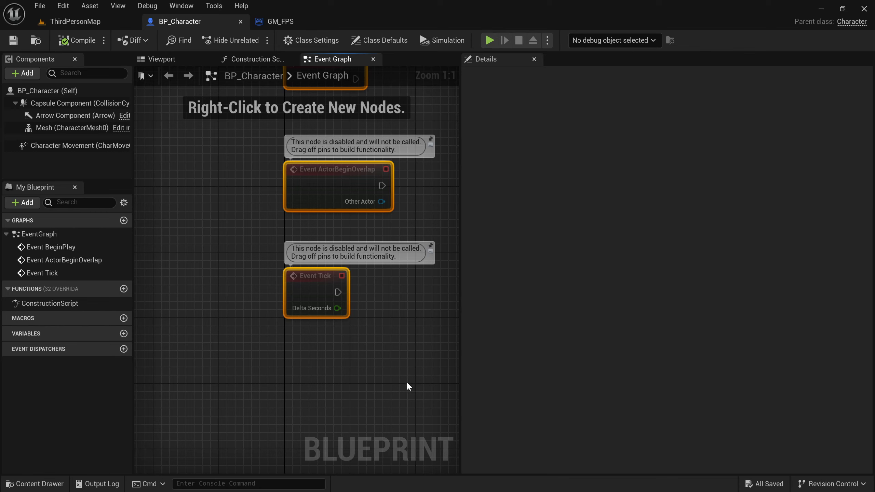
pyautogui.click(283, 348)
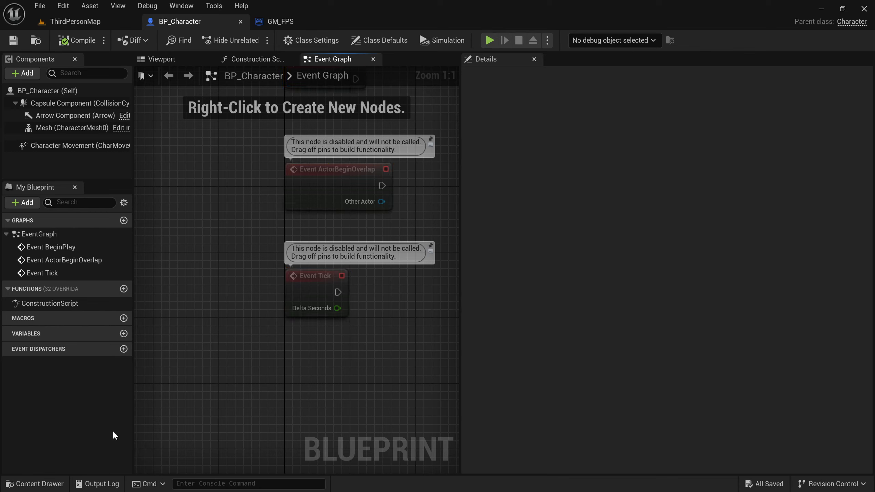
pyautogui.moveTo(320, 364); pyautogui.dragTo(270, 442, button='right')
pyautogui.moveTo(404, 420); pyautogui.dragTo(244, 128)
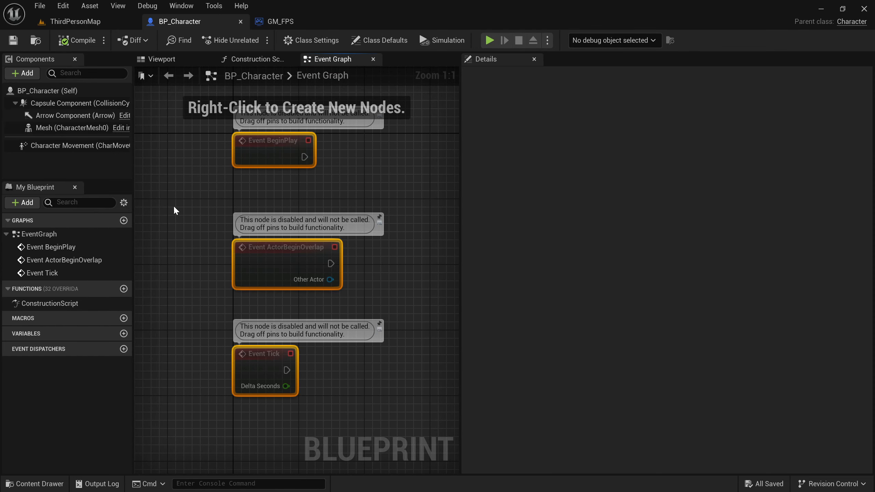
pyautogui.moveTo(186, 122); pyautogui.dragTo(342, 409)
pyautogui.moveTo(339, 169); pyautogui.dragTo(332, 213, button='right')
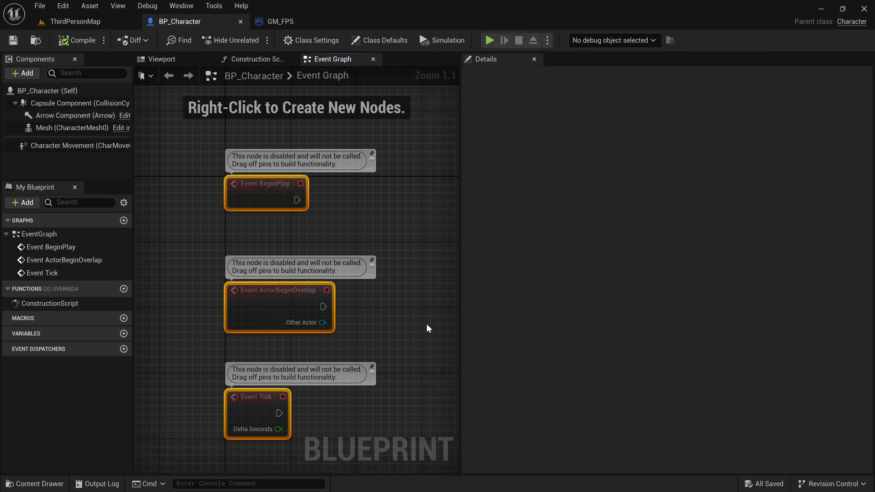
pyautogui.moveTo(383, 408); pyautogui.dragTo(191, 160)
pyautogui.press('Delete')
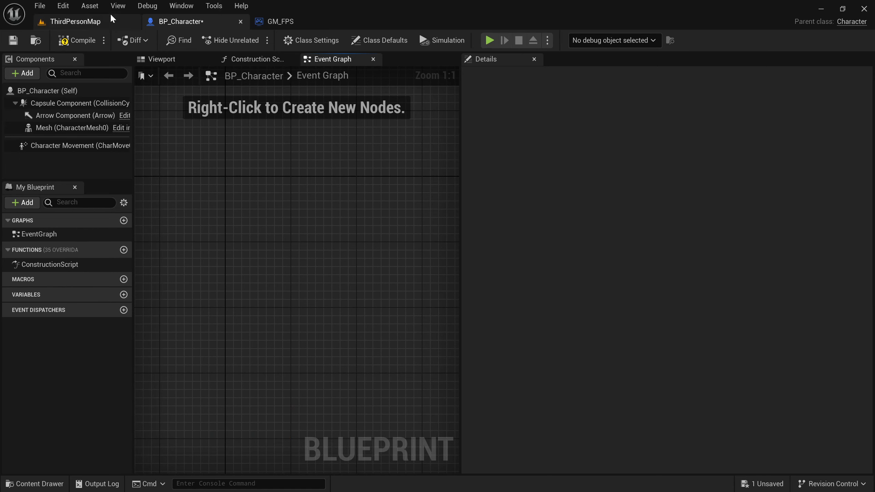
pyautogui.click(77, 40)
pyautogui.click(13, 40)
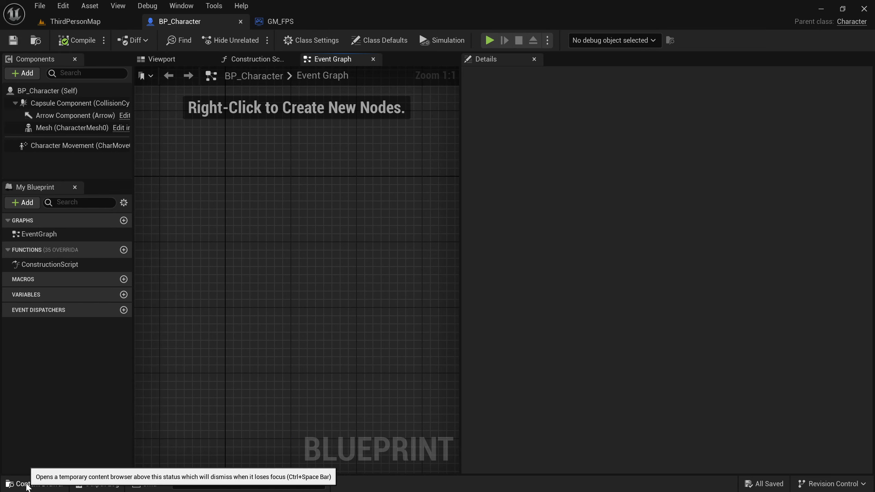
# Create an Input Mapping Context asset named IMC_Default in the FPSTutorial Data folder.
pyautogui.click(34, 484)
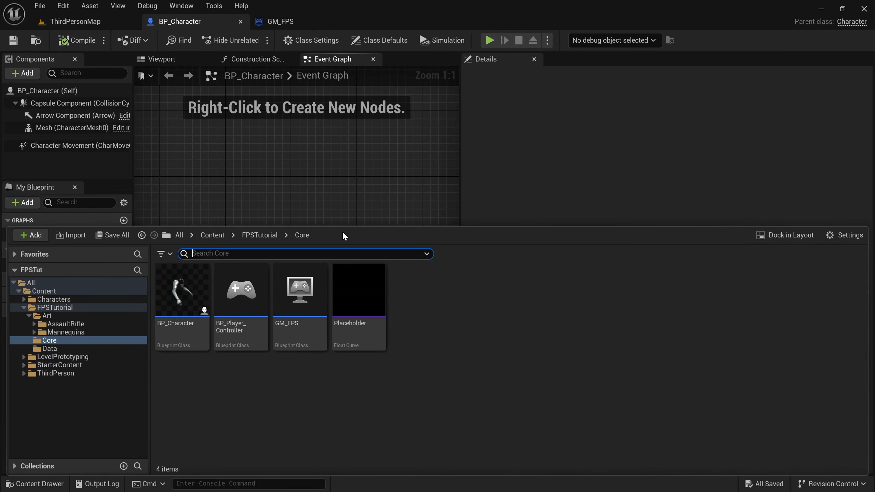
pyautogui.moveTo(349, 224); pyautogui.dragTo(349, 199)
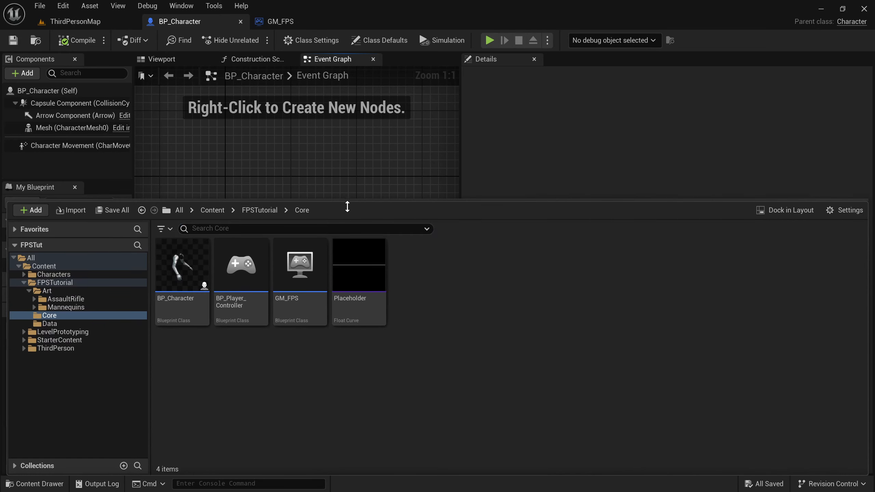
pyautogui.click(48, 323)
pyautogui.rightClick(294, 305)
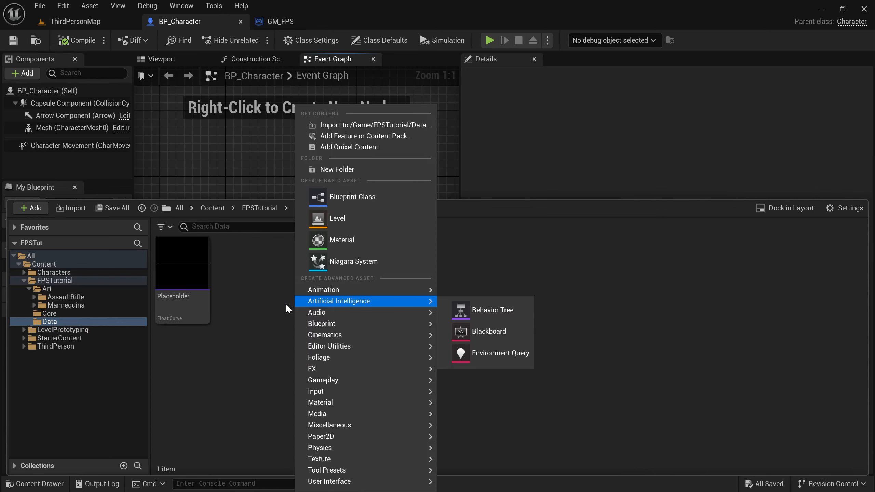
pyautogui.moveTo(322, 323)
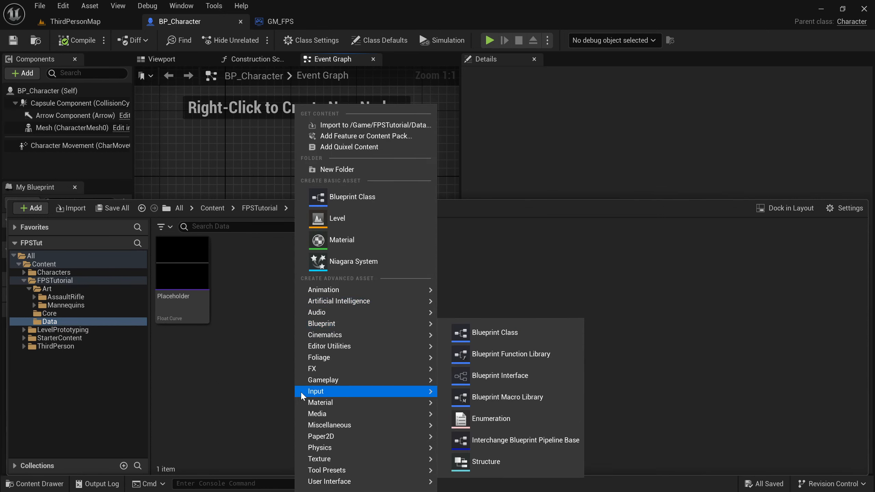
pyautogui.moveTo(321, 393)
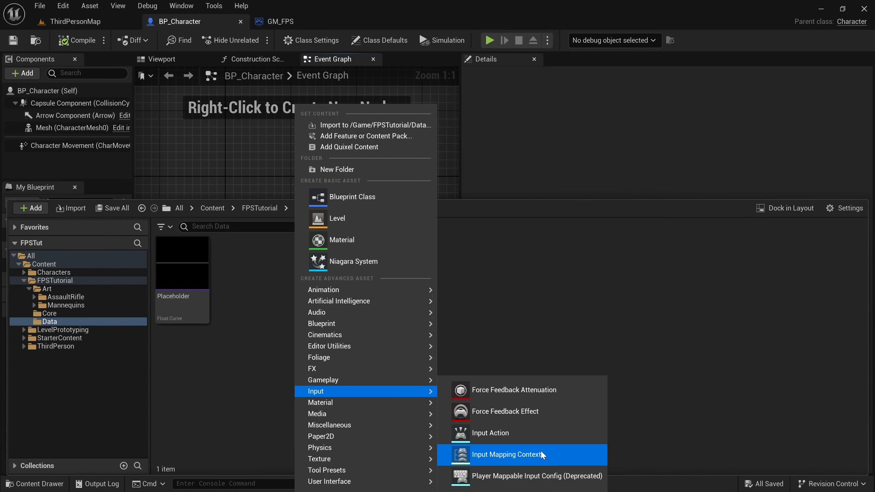
pyautogui.click(508, 456)
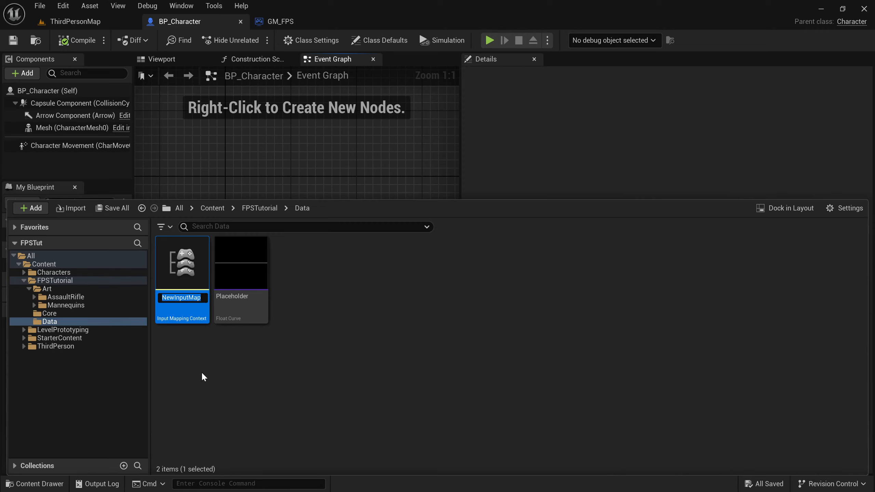
pyautogui.write('IMC_Default')
pyautogui.press('Return')
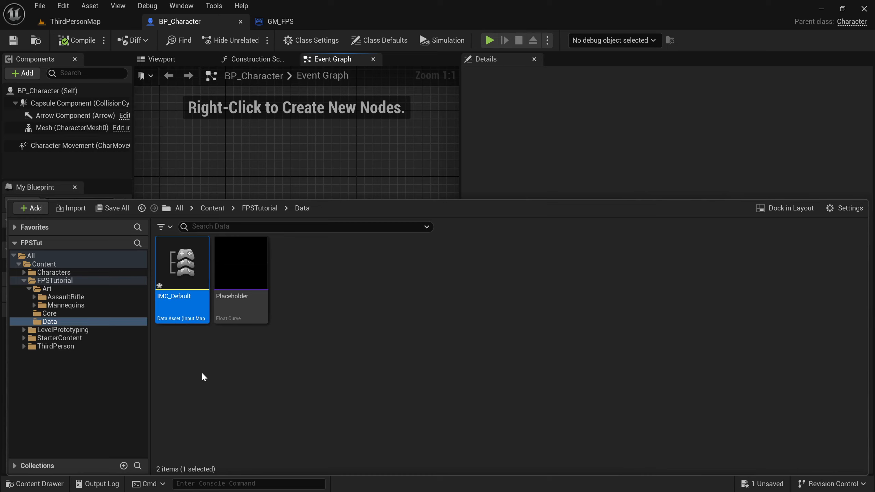
# Open IMC_Default, add one empty mapping, expand it and view the available input actions without assigning one.
pyautogui.doubleClick(183, 300)
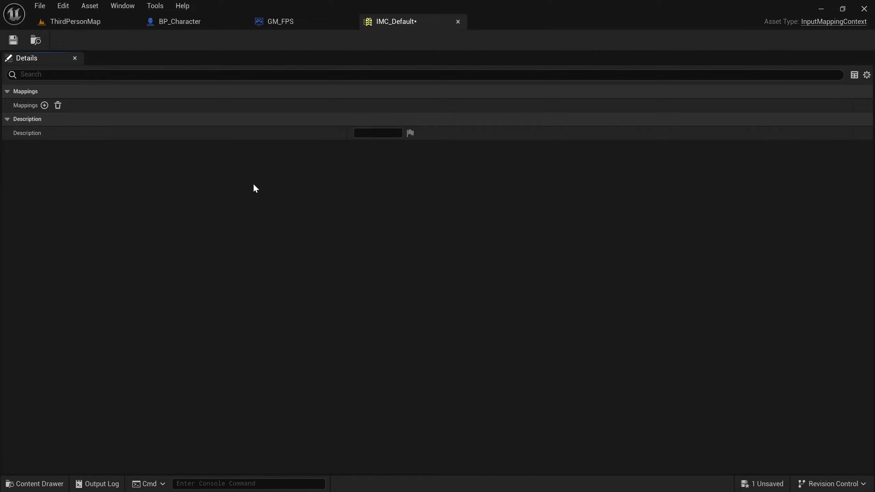
pyautogui.click(44, 105)
pyautogui.click(7, 105)
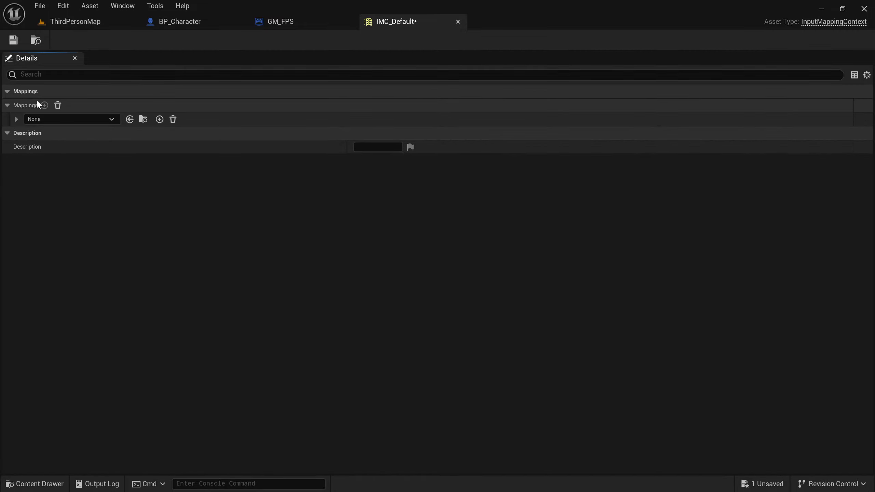
pyautogui.click(15, 119)
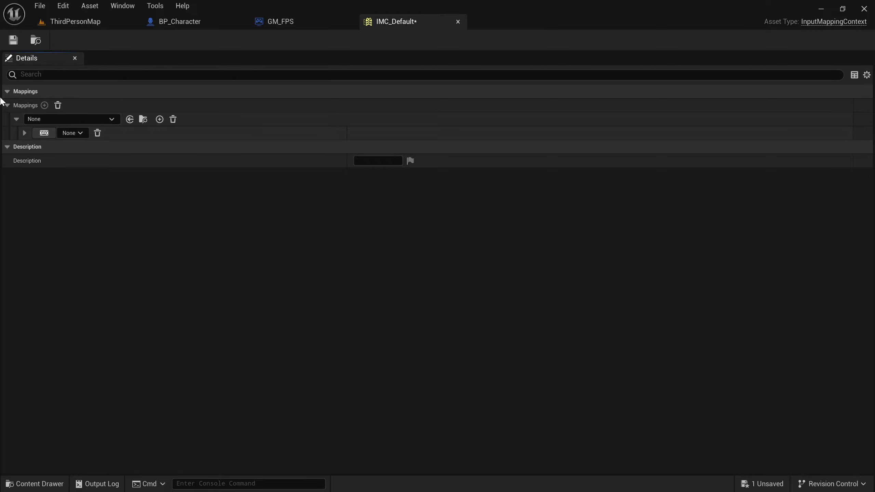
pyautogui.click(64, 120)
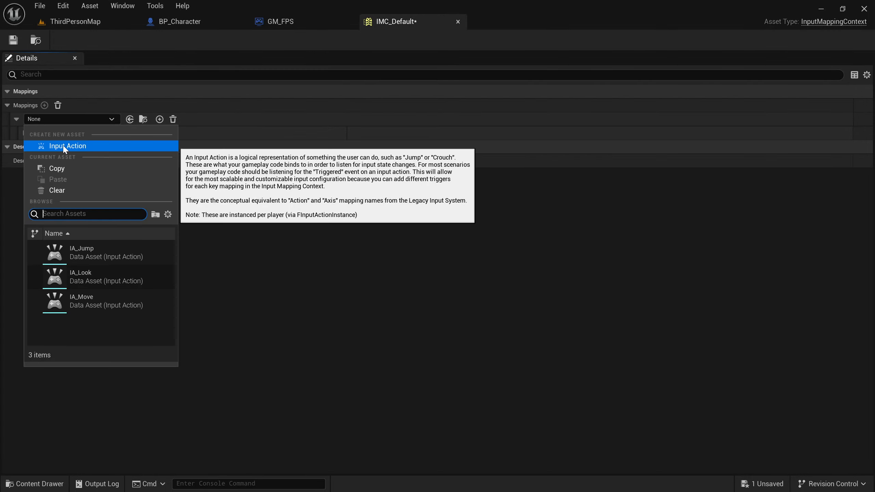
pyautogui.click(73, 117)
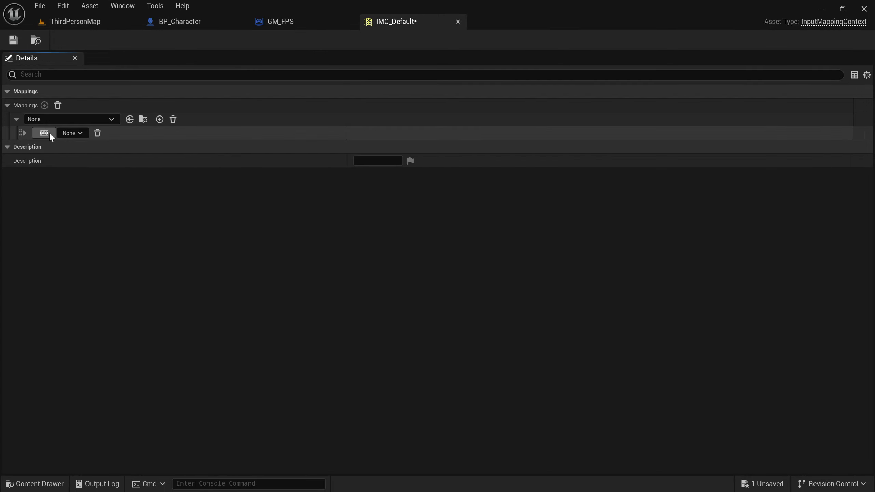
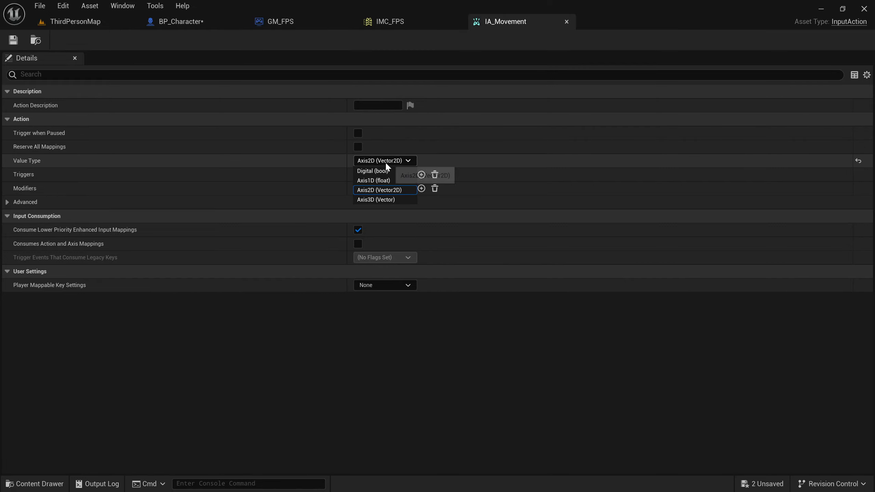
# Duplicate the Print String node in BP_Character's event graph and connect it to the Triggered output of the IA_Movement event.
pyautogui.click(302, 155)
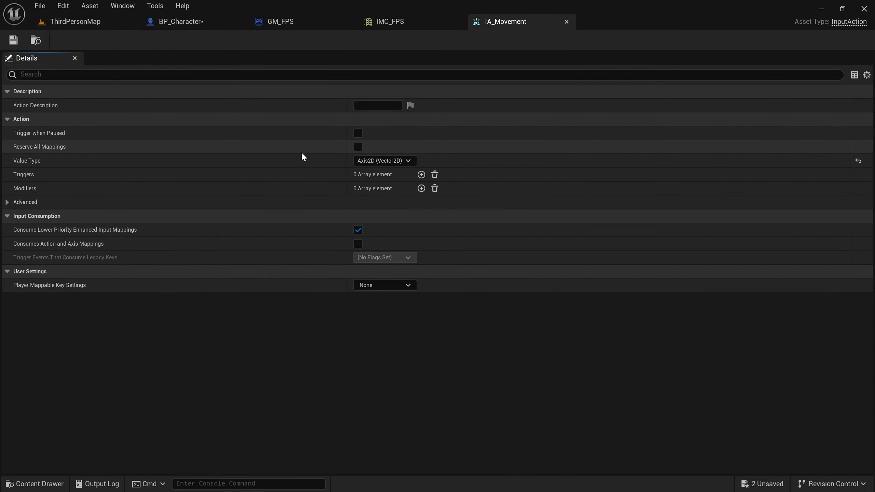
pyautogui.click(215, 24)
pyautogui.moveTo(258, 208); pyautogui.dragTo(306, 198, button='right')
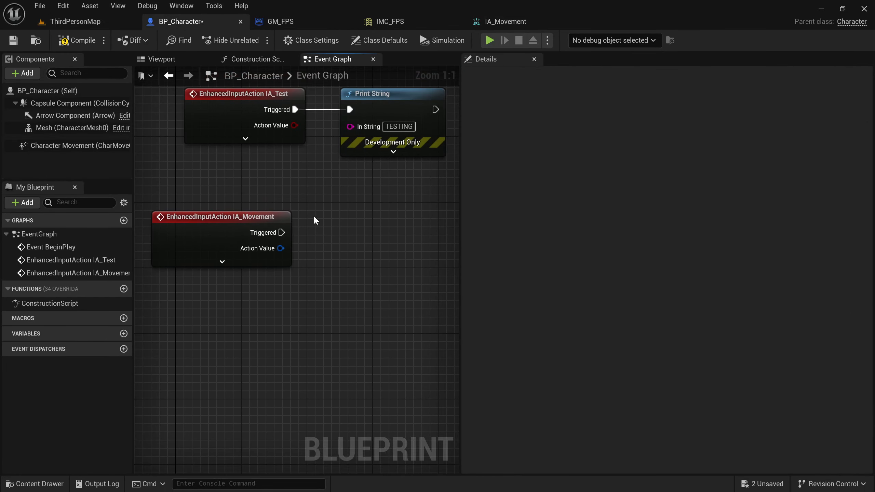
pyautogui.click(371, 93)
pyautogui.hotkey('ctrl', 'v')
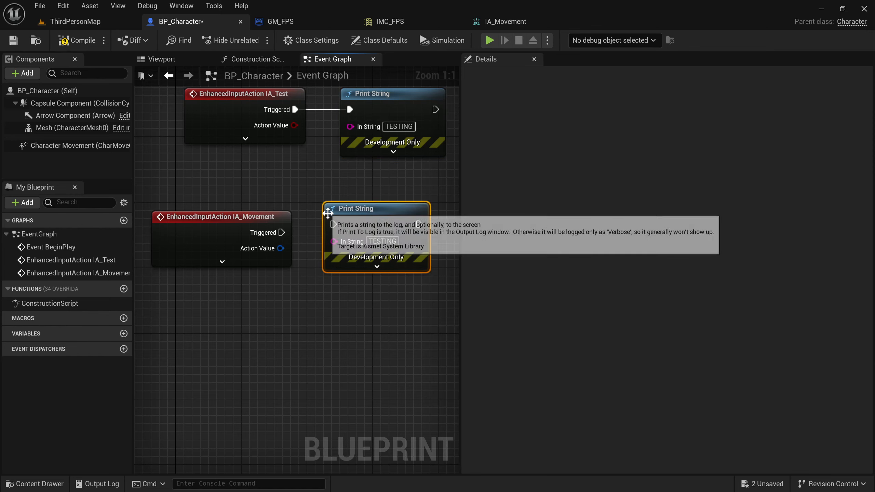
pyautogui.moveTo(353, 220); pyautogui.dragTo(359, 227)
pyautogui.moveTo(281, 233); pyautogui.dragTo(341, 233)
pyautogui.moveTo(231, 193); pyautogui.dragTo(372, 298)
pyautogui.click(372, 299)
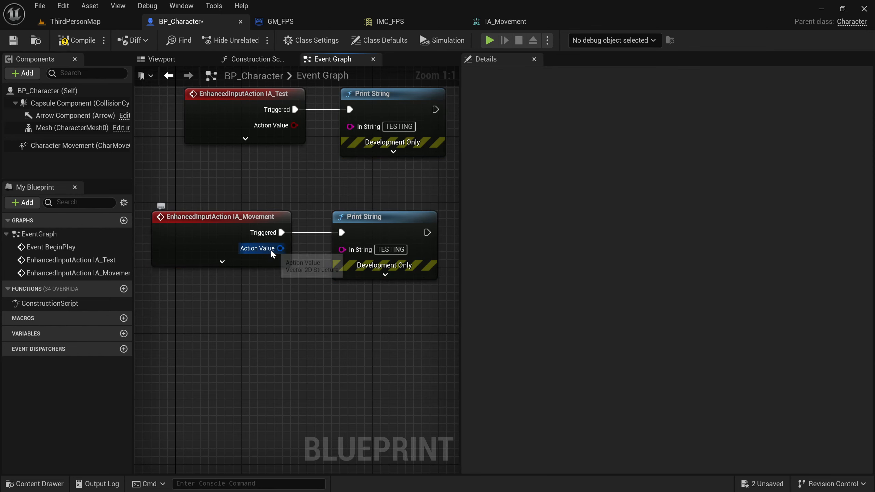
# Feed IA_Movement's Action Value into the Print String text through a conversion node placed below, then compile and save BP_Character.
pyautogui.moveTo(281, 248); pyautogui.dragTo(366, 254)
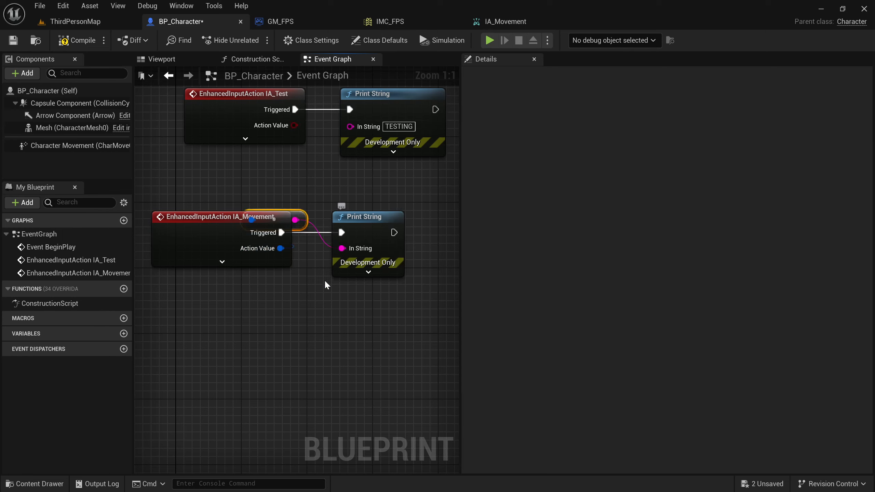
pyautogui.moveTo(300, 227); pyautogui.dragTo(239, 205)
pyautogui.click(240, 204)
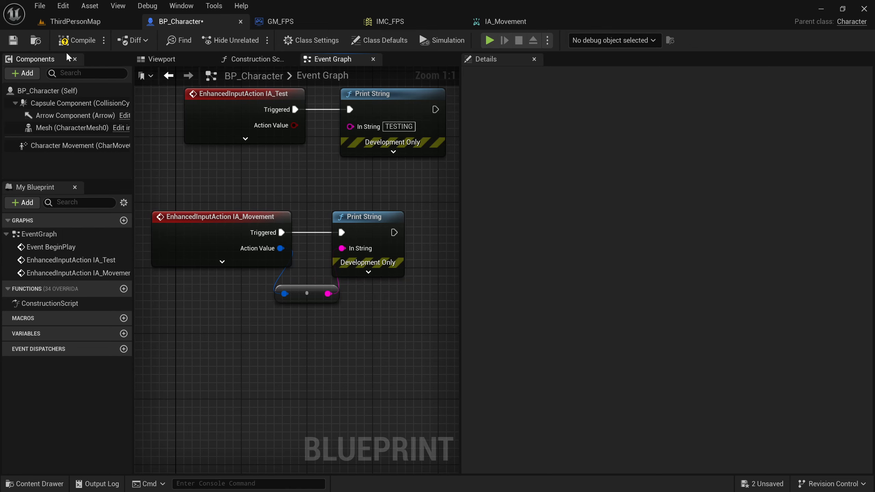
pyautogui.click(77, 40)
pyautogui.click(13, 40)
# Play ThirdPersonMap and test the W movement input to check the printed action values.
pyautogui.click(75, 21)
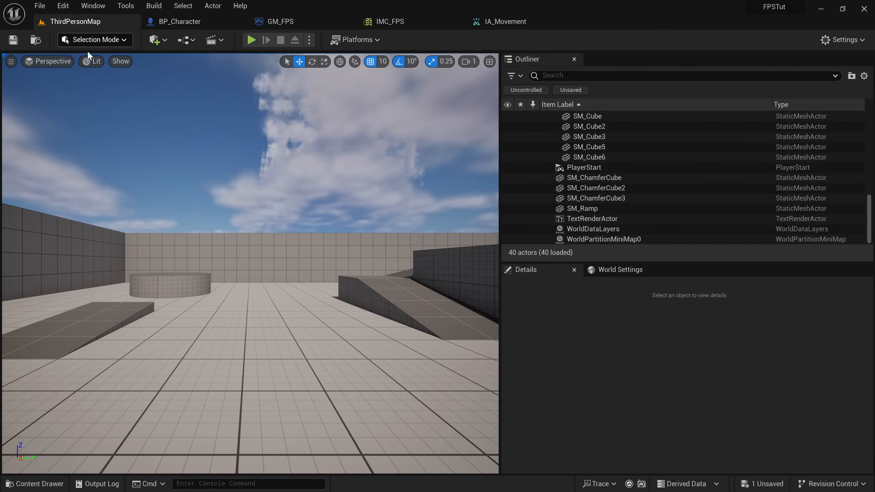
pyautogui.click(254, 39)
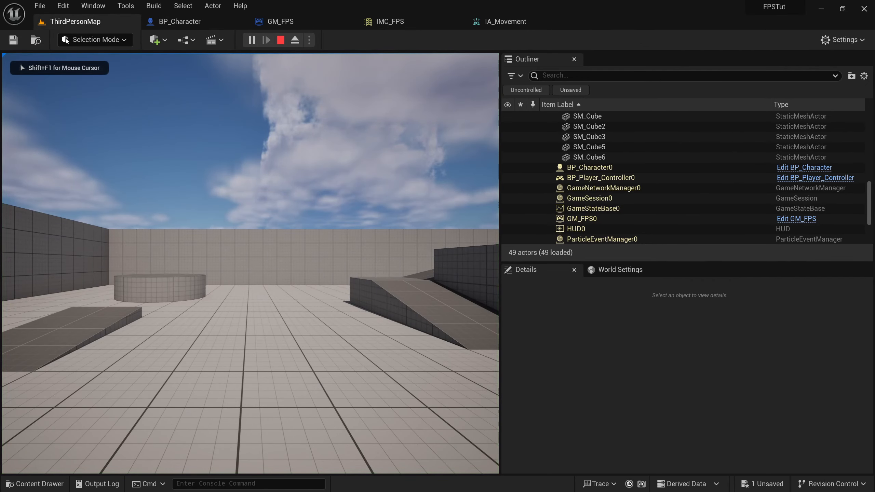
pyautogui.press('w')
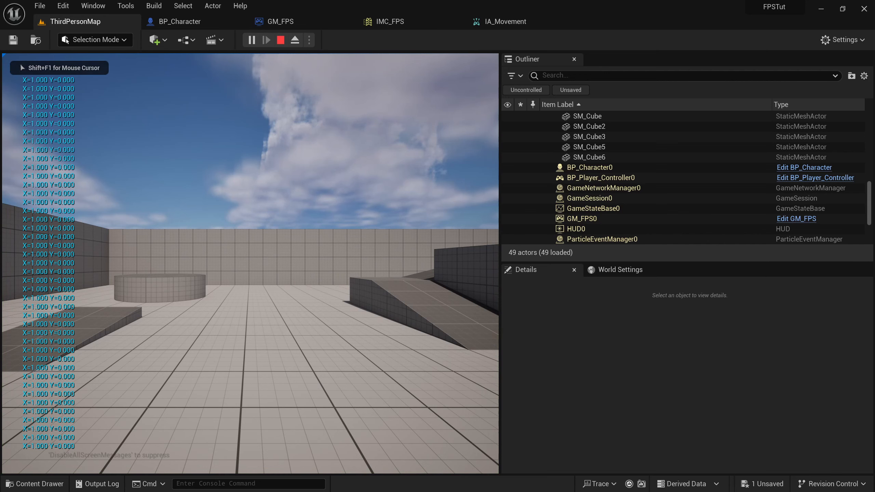
pyautogui.press('w')
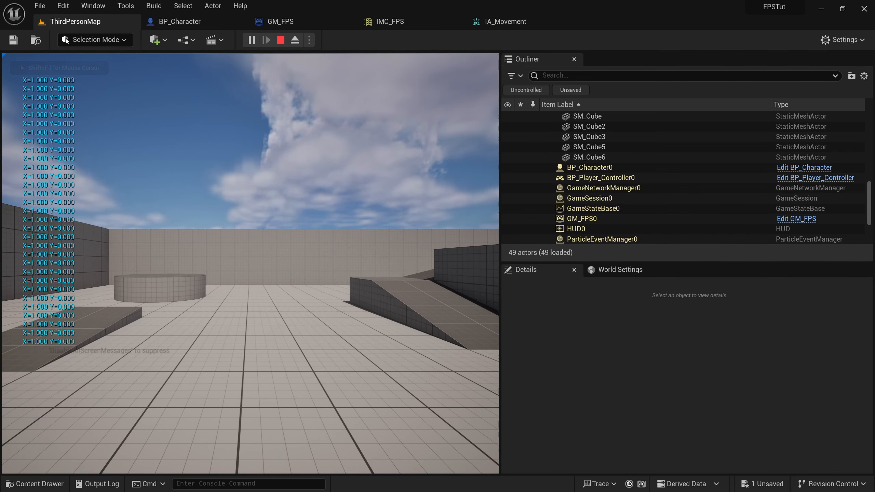
# Test the W and D movement inputs in the running game to compare their printed action values, and stop the play session.
pyautogui.press('w')
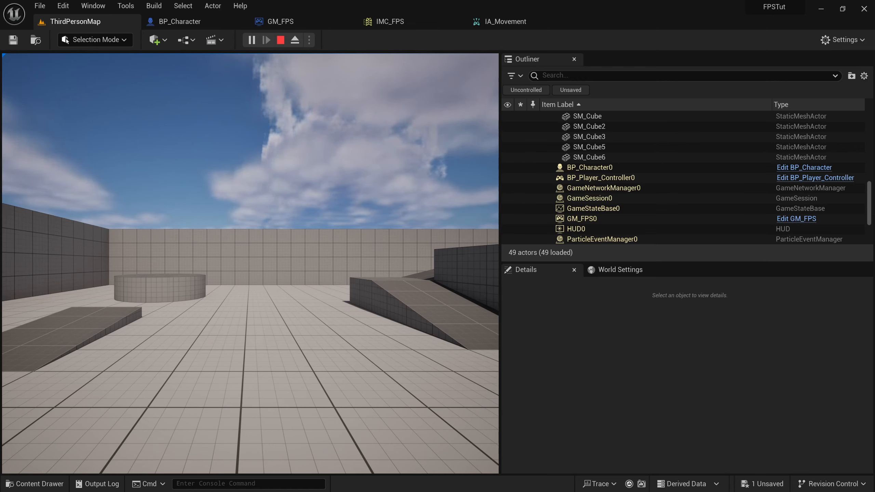
pyautogui.press('d')
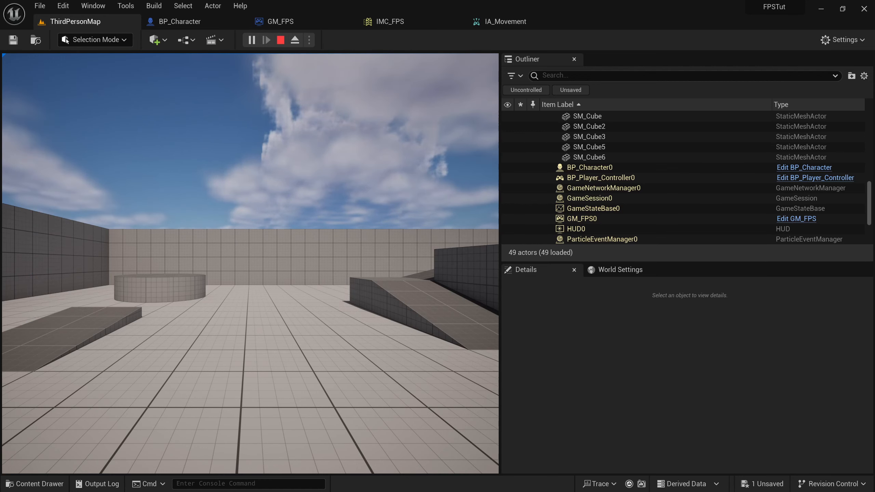
pyautogui.press('d')
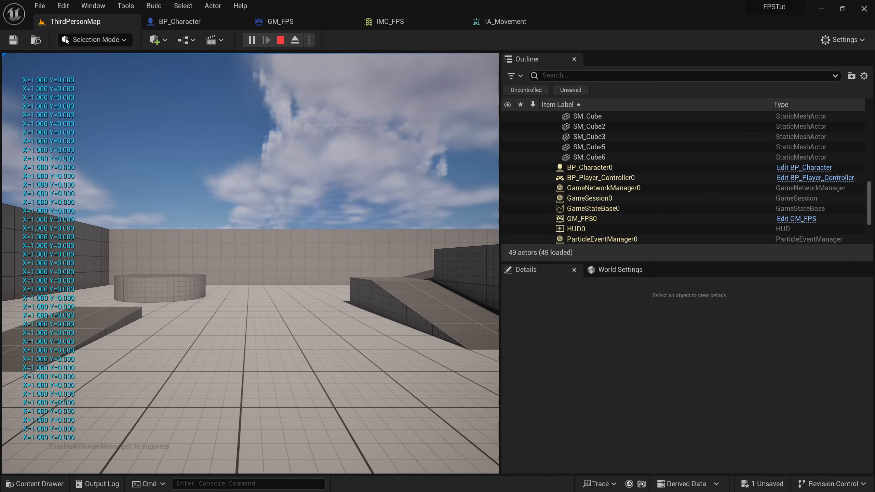
pyautogui.press('d')
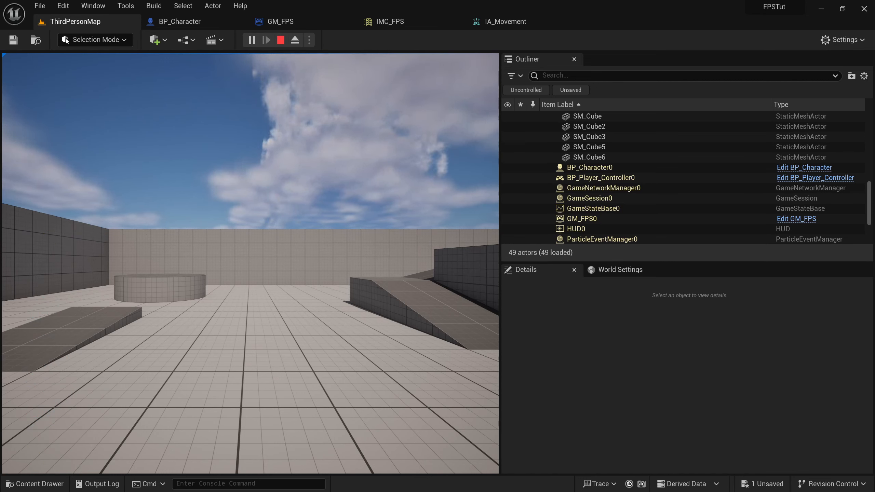
pyautogui.press('d')
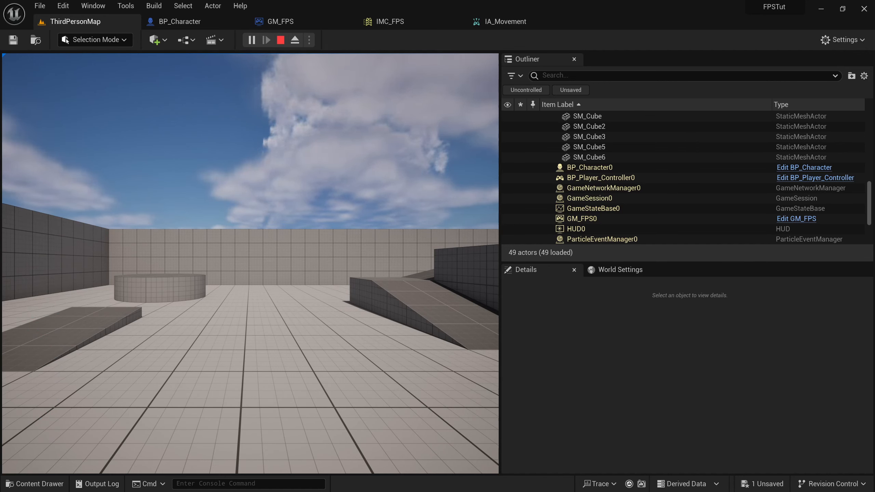
pyautogui.press('d')
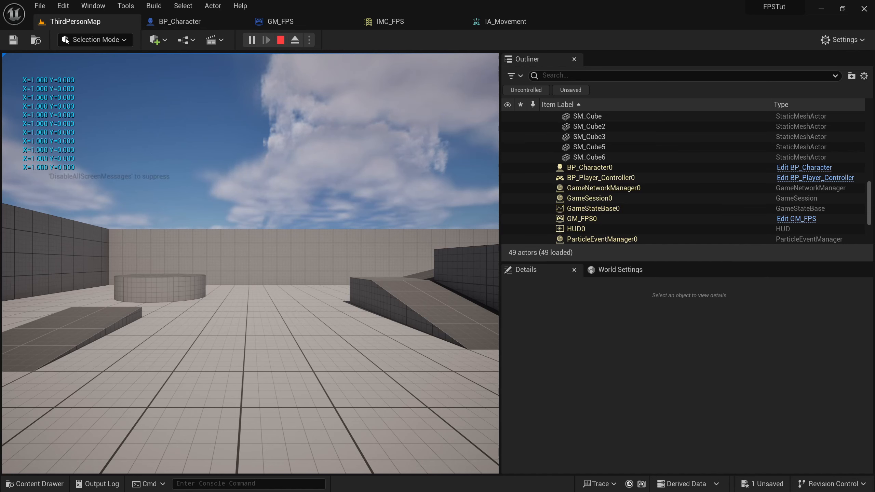
pyautogui.press('Escape')
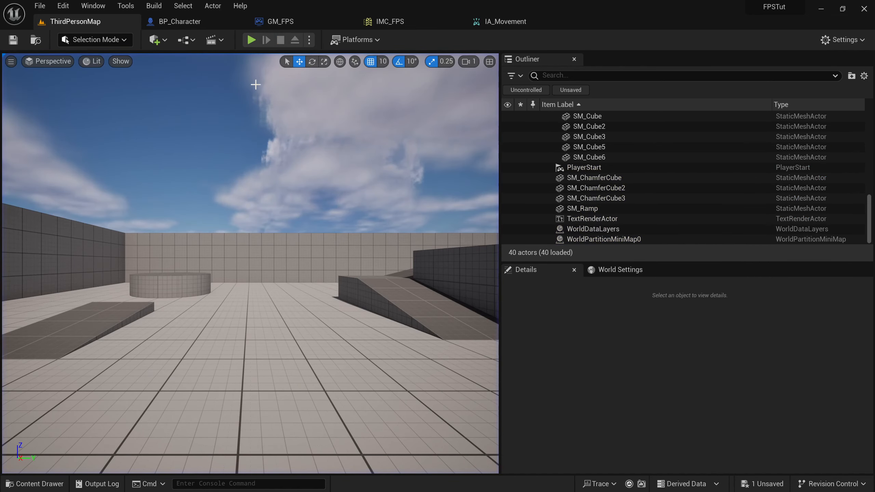
# Add a Swizzle Input Axis Values modifier to the W mapping of IA_Movement in IMC_FPS and save the asset.
pyautogui.click(392, 28)
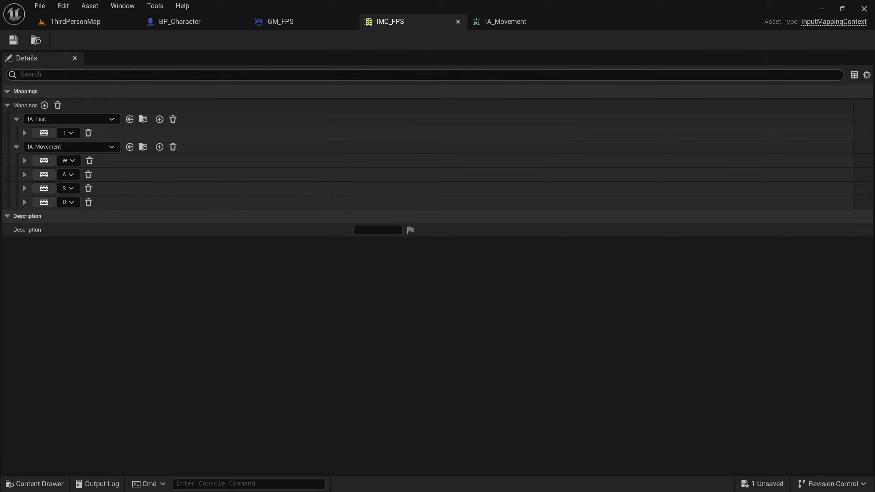
pyautogui.click(24, 161)
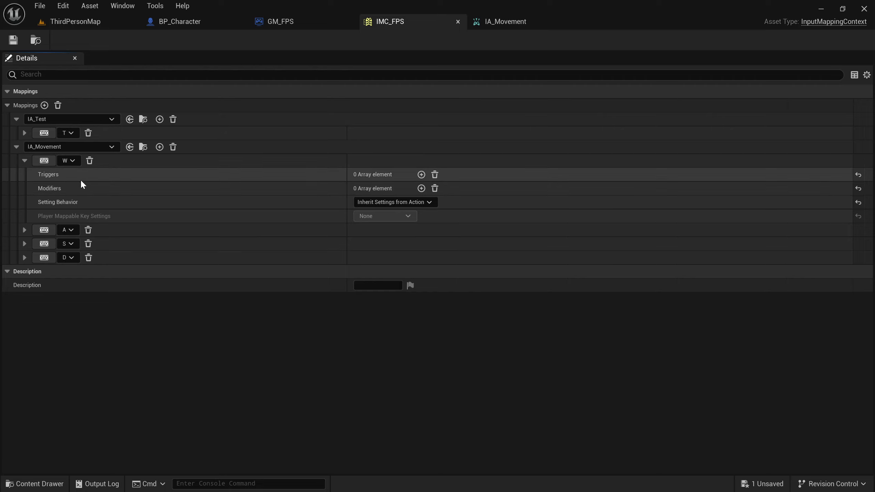
pyautogui.click(421, 188)
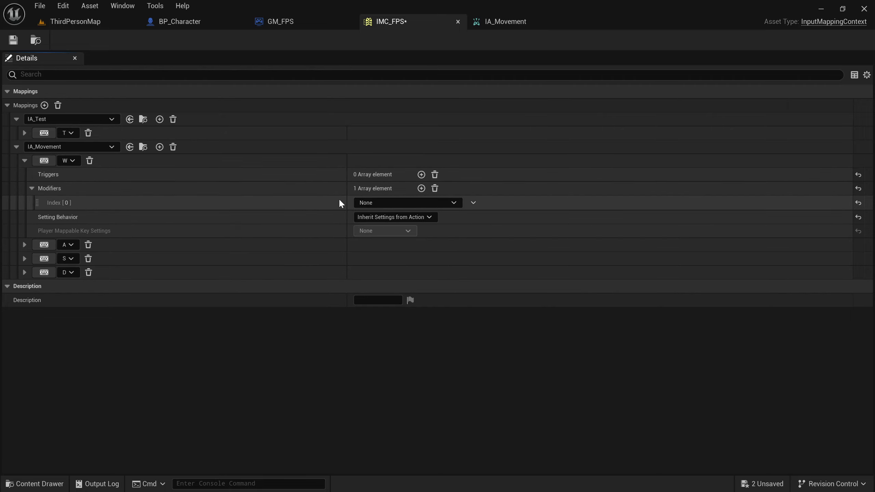
pyautogui.click(375, 201)
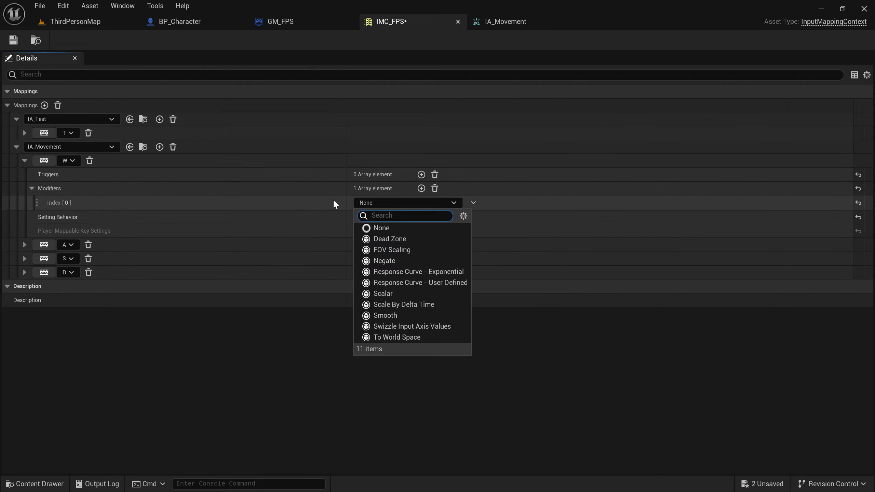
pyautogui.click(393, 327)
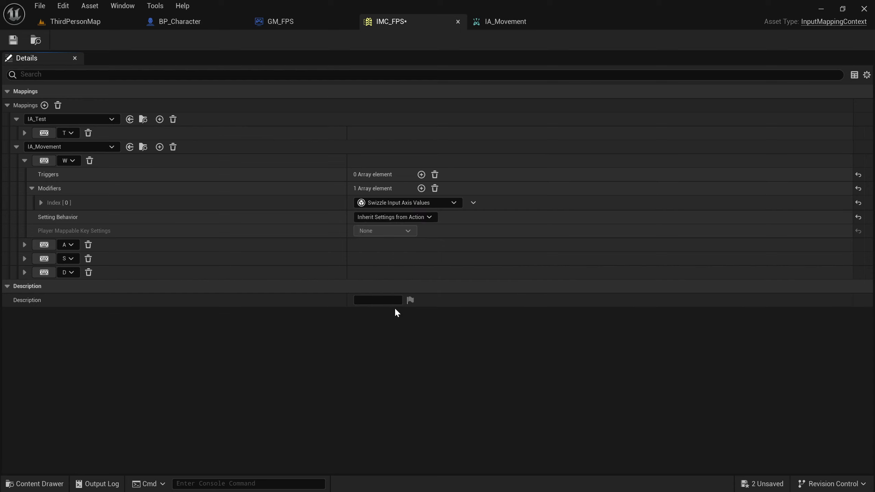
pyautogui.click(15, 41)
# Play ThirdPersonMap, check the action values printed for the W and D movement inputs, and stop the session.
pyautogui.click(76, 24)
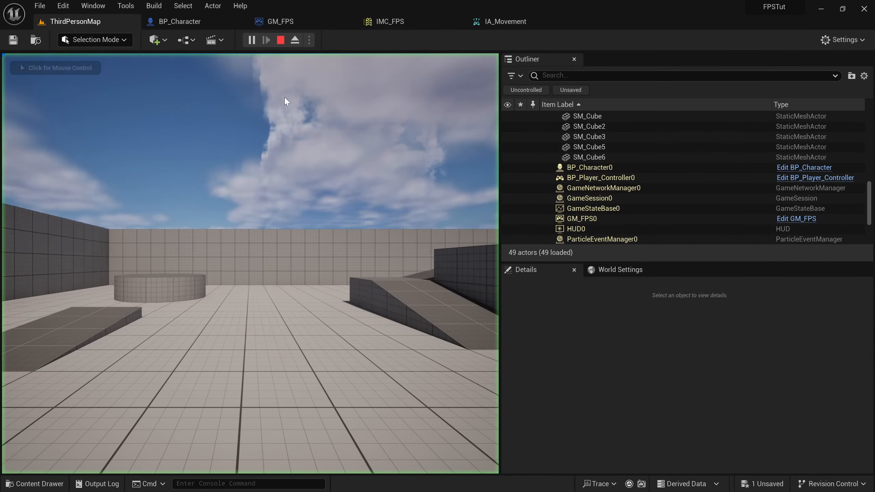
pyautogui.click(285, 101)
pyautogui.press('w')
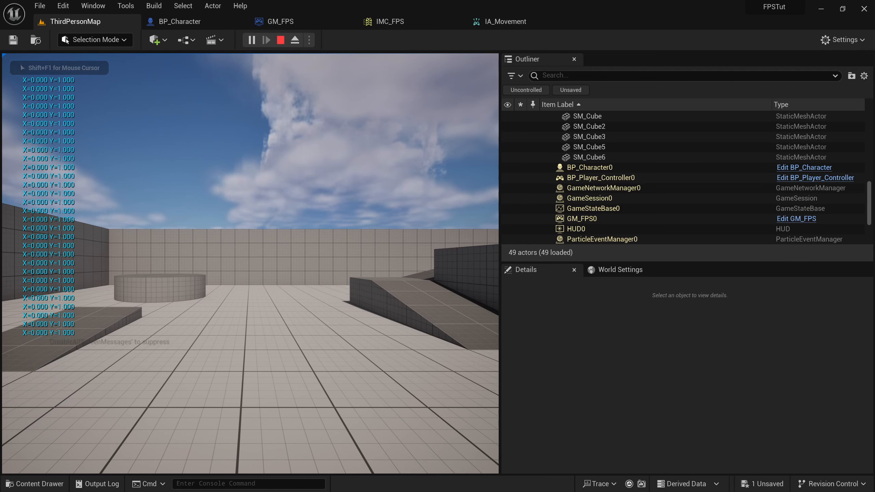
pyautogui.press('d')
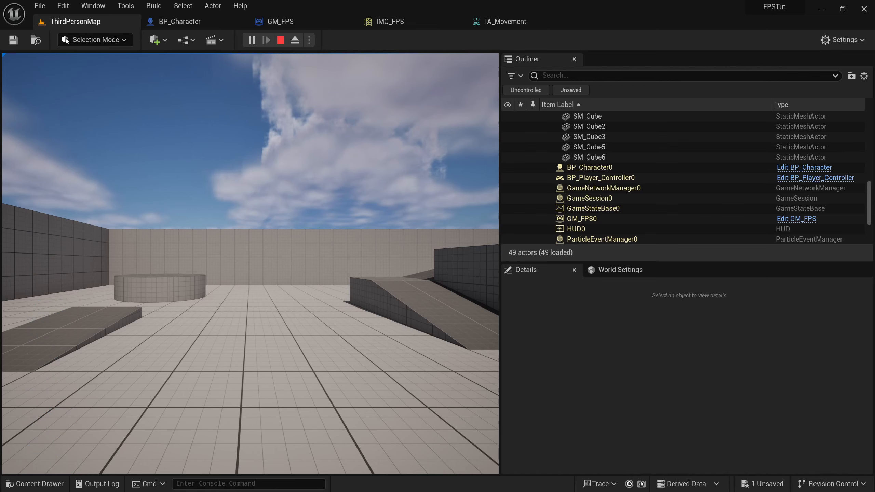
pyautogui.press('Escape')
# Give the S mapping of IA_Movement in IMC_FPS a Swizzle Input Axis Values modifier followed by a Negate modifier, and save.
pyautogui.click(406, 20)
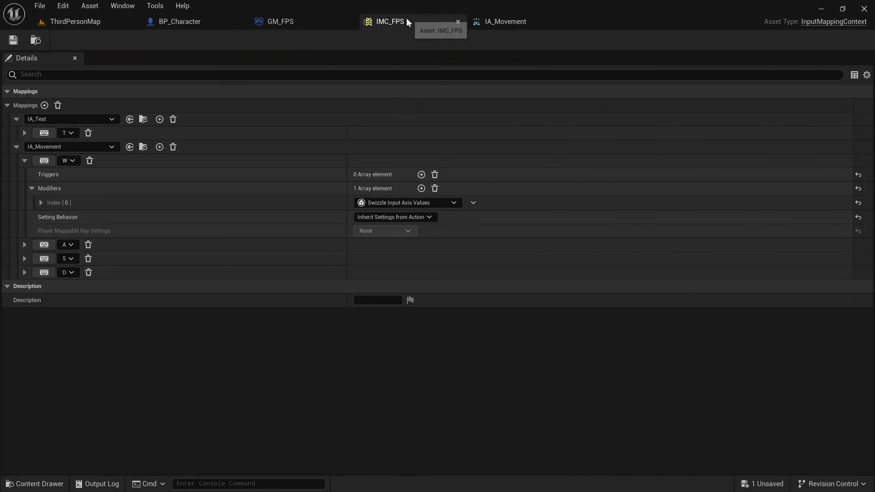
pyautogui.click(24, 258)
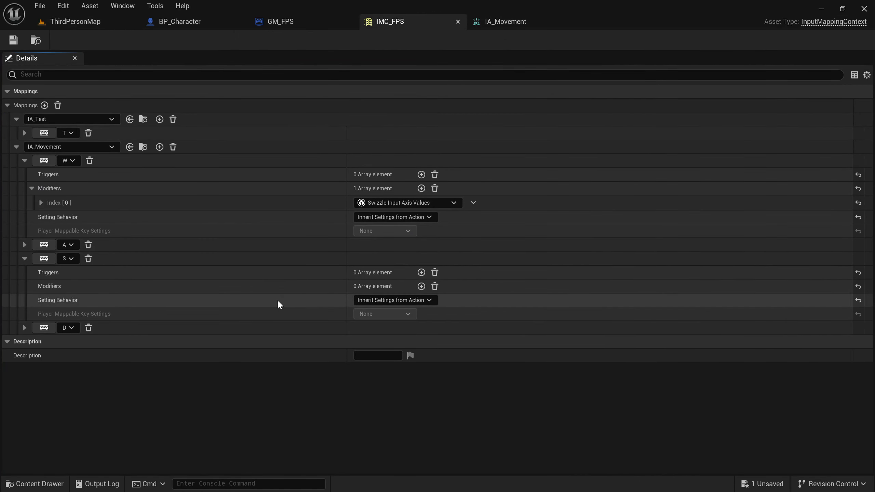
pyautogui.click(422, 287)
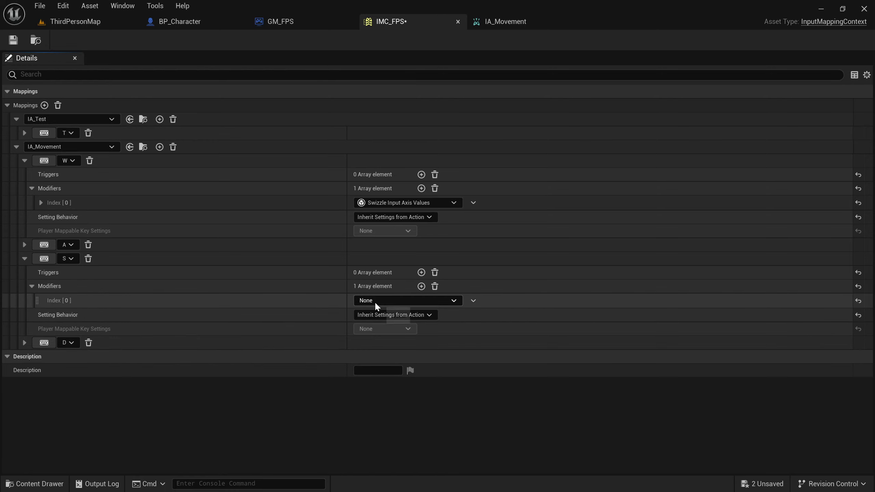
pyautogui.click(375, 301)
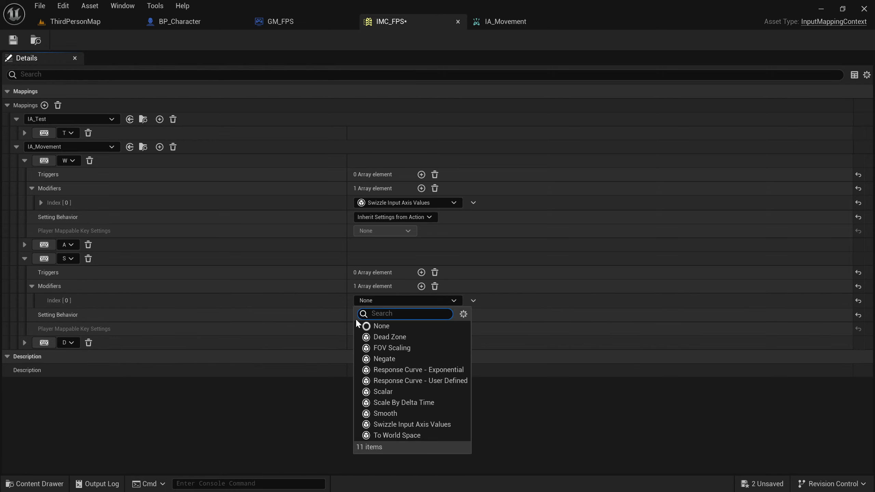
pyautogui.click(396, 424)
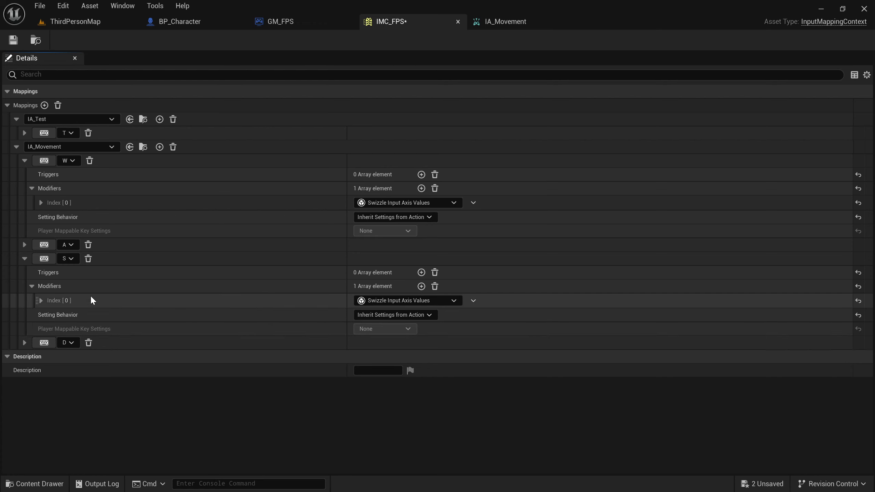
pyautogui.click(422, 287)
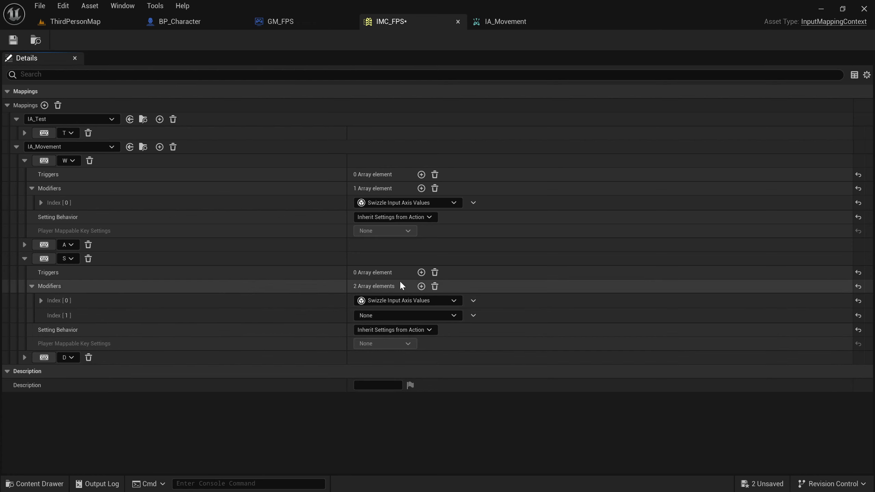
pyautogui.click(367, 316)
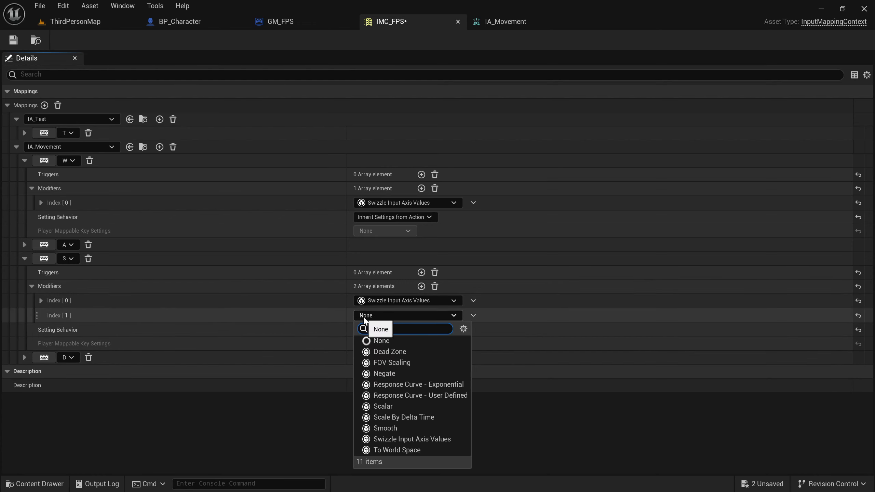
pyautogui.click(385, 373)
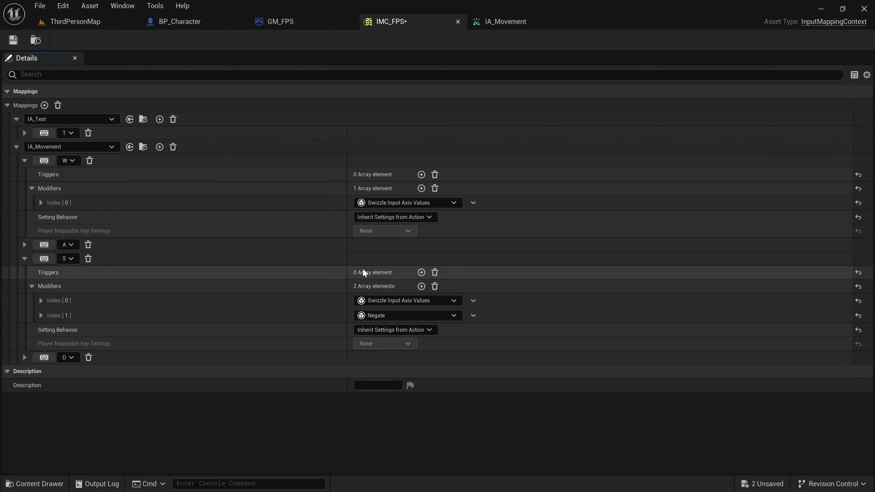
pyautogui.click(13, 41)
# Play ThirdPersonMap, check the action values printed for the W, S and D movement inputs, and stop the session.
pyautogui.click(75, 22)
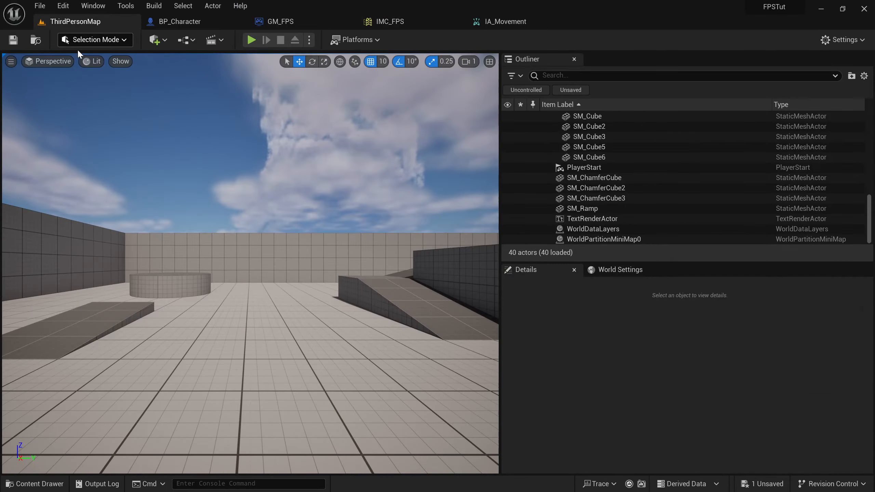
pyautogui.click(251, 40)
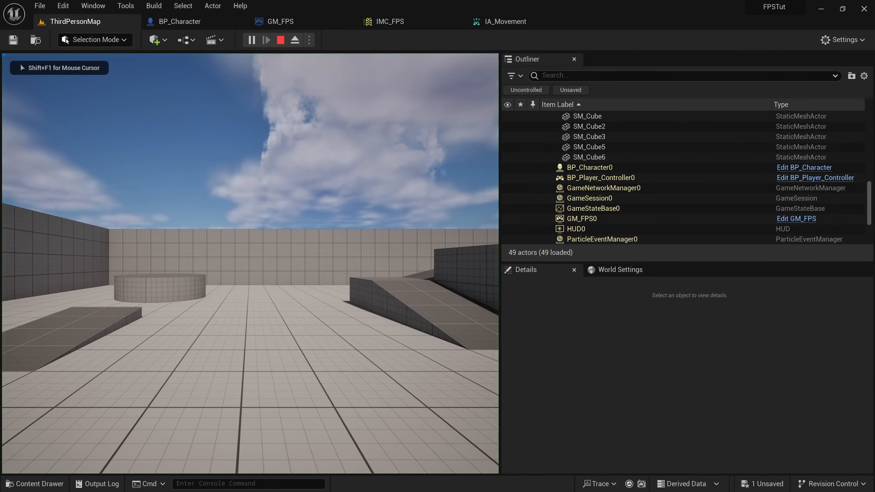
pyautogui.press('w')
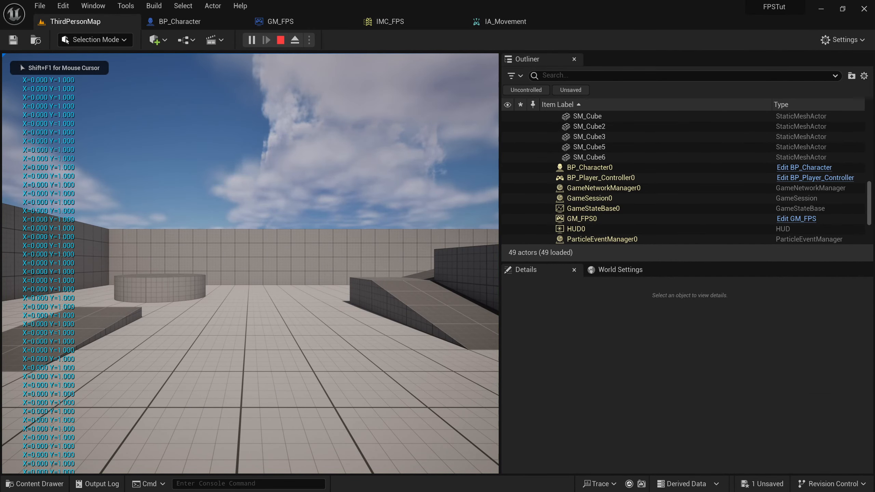
pyautogui.press('s')
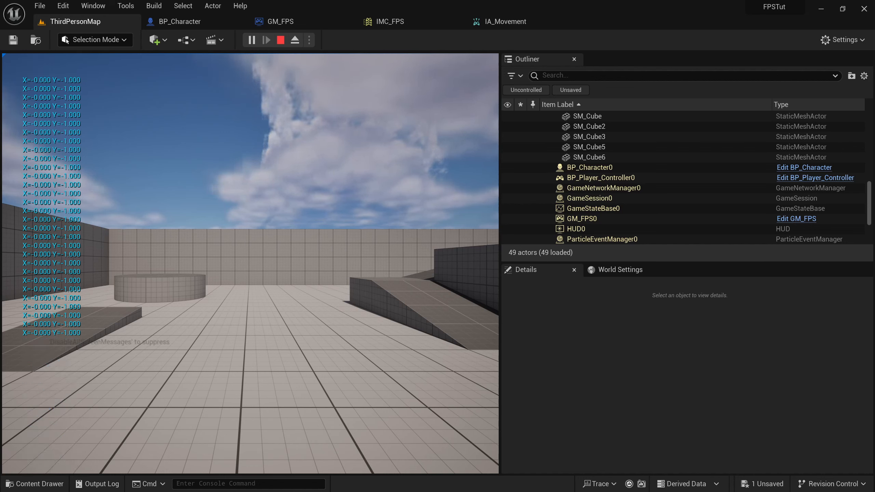
pyautogui.press('d')
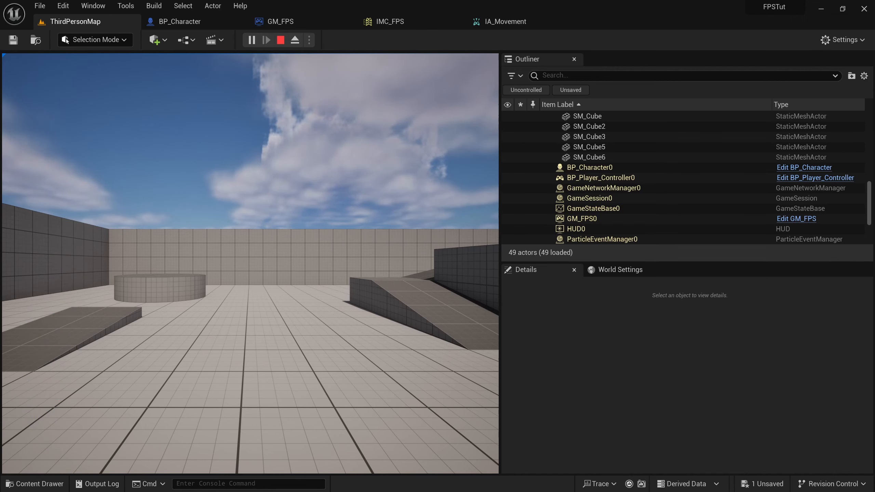
pyautogui.press('Escape')
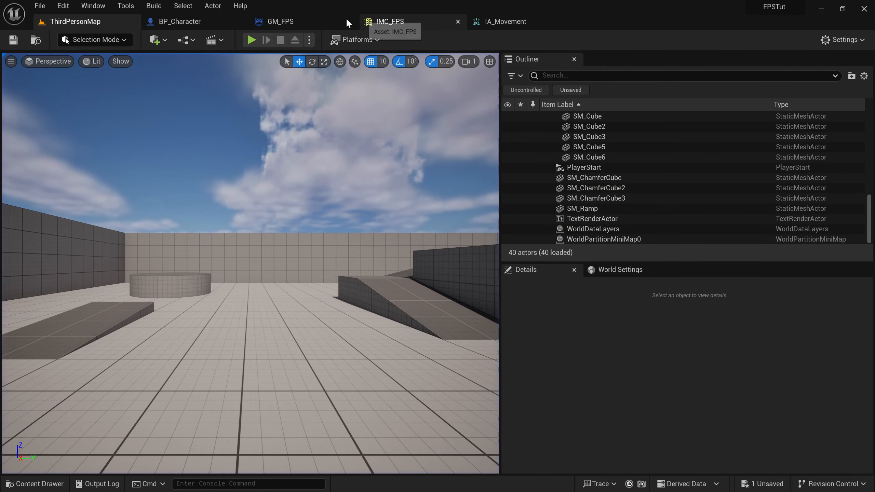
# Add a Negate modifier to the A mapping of IA_Movement in IMC_FPS and save the asset.
pyautogui.click(387, 21)
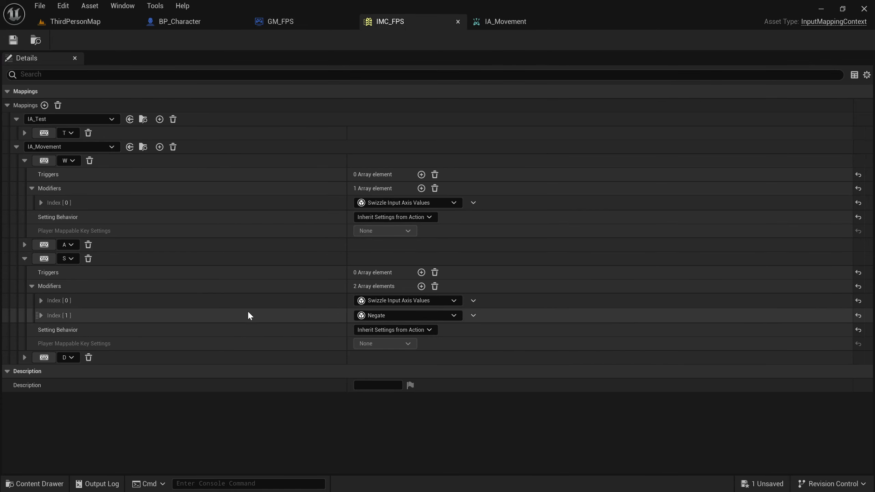
pyautogui.click(25, 245)
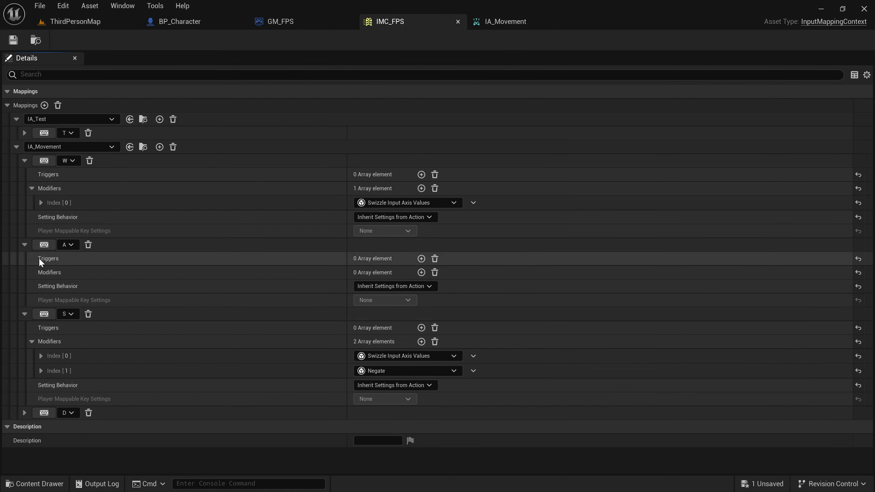
pyautogui.click(421, 272)
pyautogui.click(388, 286)
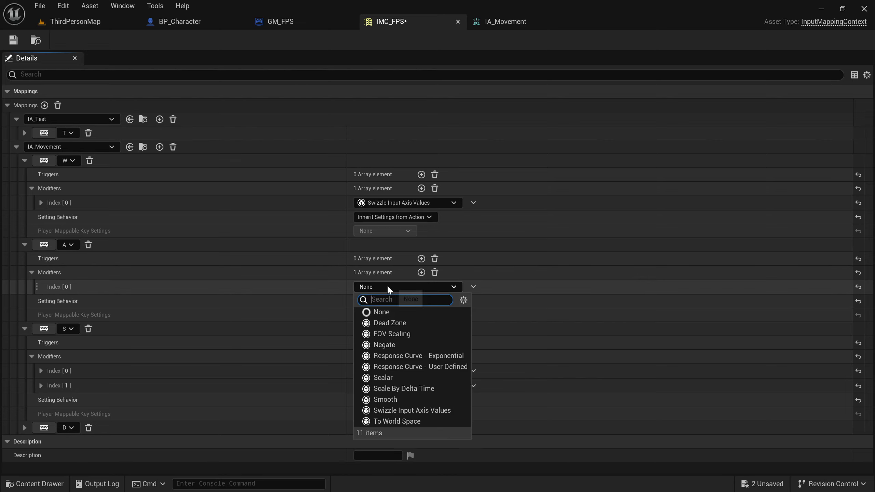
pyautogui.click(376, 345)
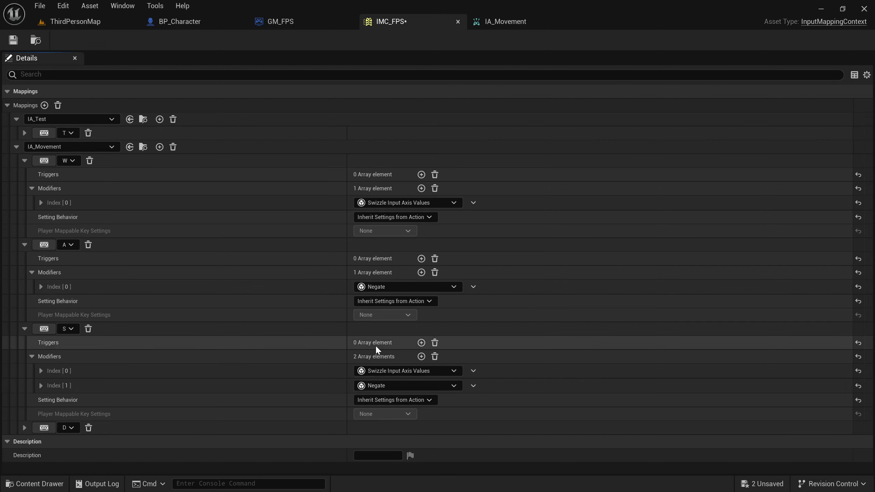
pyautogui.click(13, 40)
# Play ThirdPersonMap, check the action values printed for the W, A, S and D movement inputs, and stop the session.
pyautogui.click(74, 22)
pyautogui.click(251, 39)
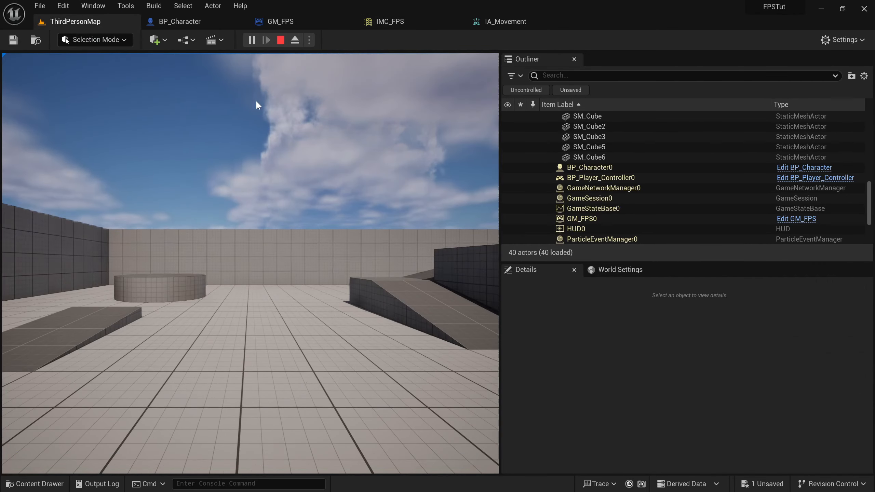
pyautogui.press('w')
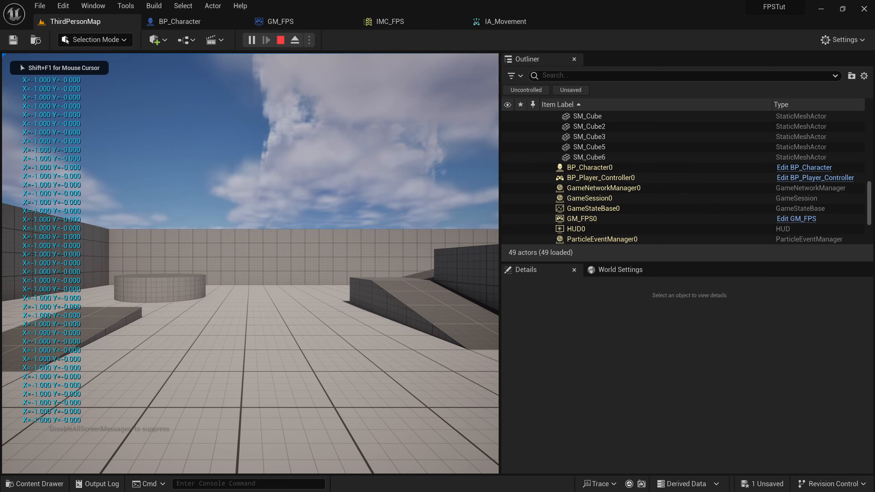
pyautogui.press('d')
pyautogui.press('s')
pyautogui.press('a')
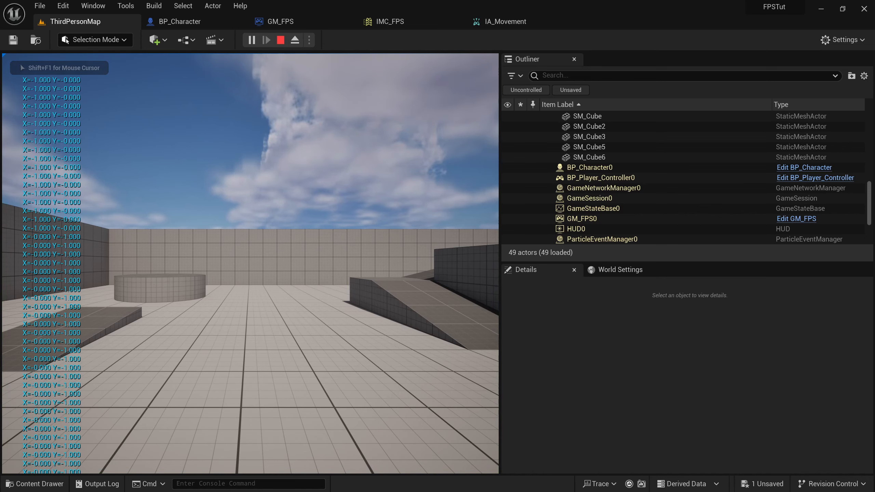
pyautogui.press('w')
pyautogui.press('d')
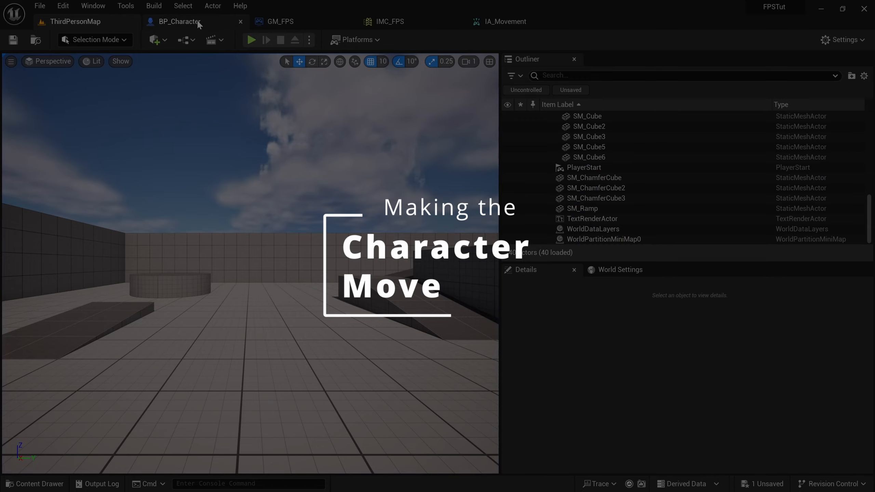
# Delete the Print String node and its conversion node from the IA_Movement event in BP_Character's Event Graph.
pyautogui.click(199, 22)
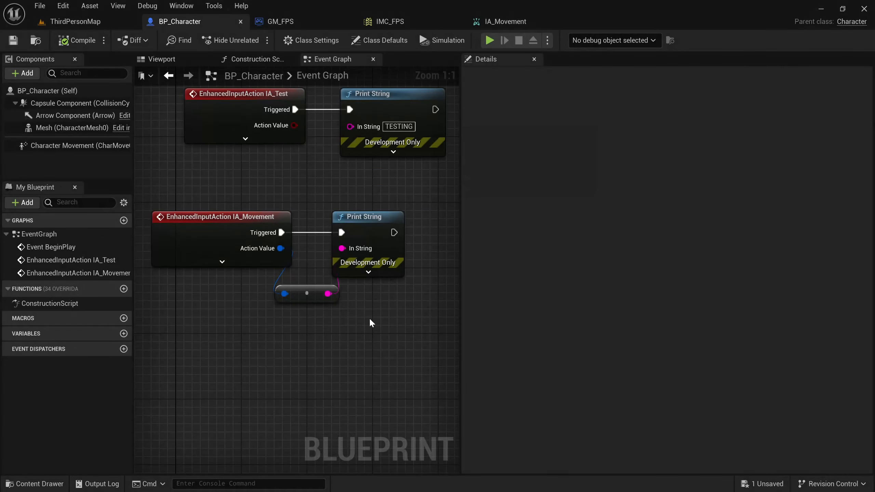
pyautogui.moveTo(371, 323); pyautogui.dragTo(308, 193)
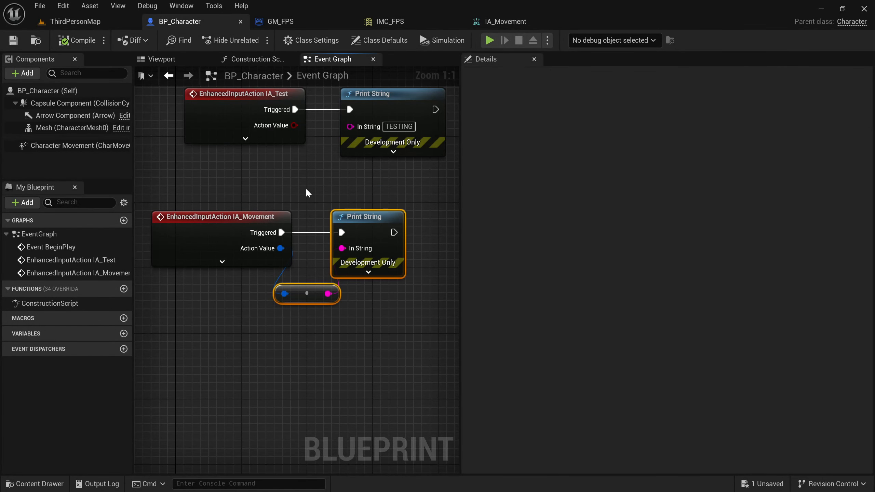
pyautogui.press('Delete')
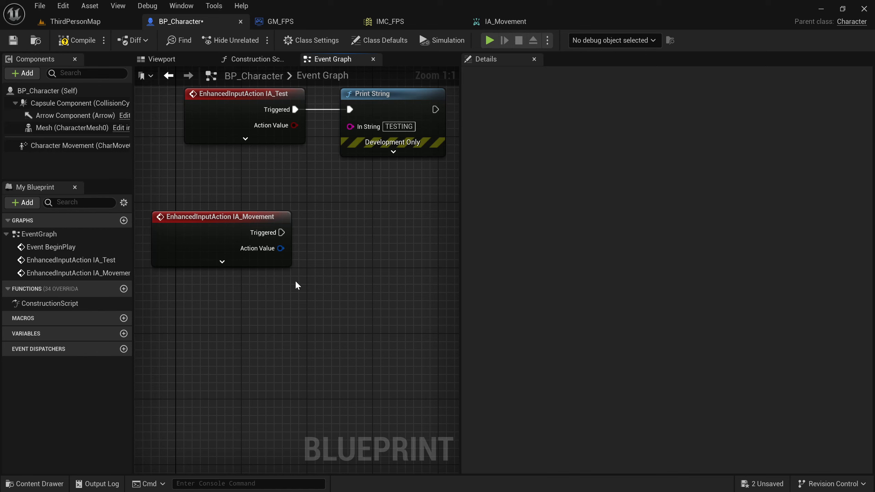
# Add an Add Movement Input node to the Triggered output of IA_Movement and place it beside the event.
pyautogui.moveTo(282, 232); pyautogui.dragTo(253, 349)
pyautogui.write('add')
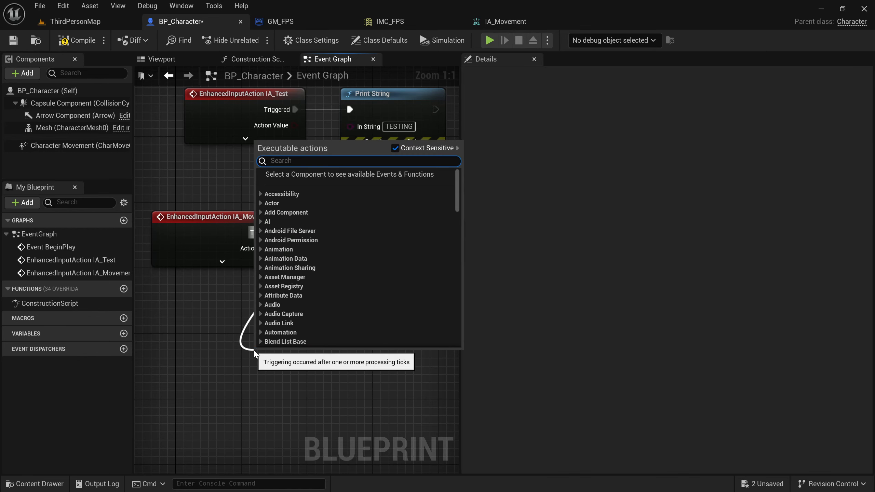
pyautogui.write(' movement')
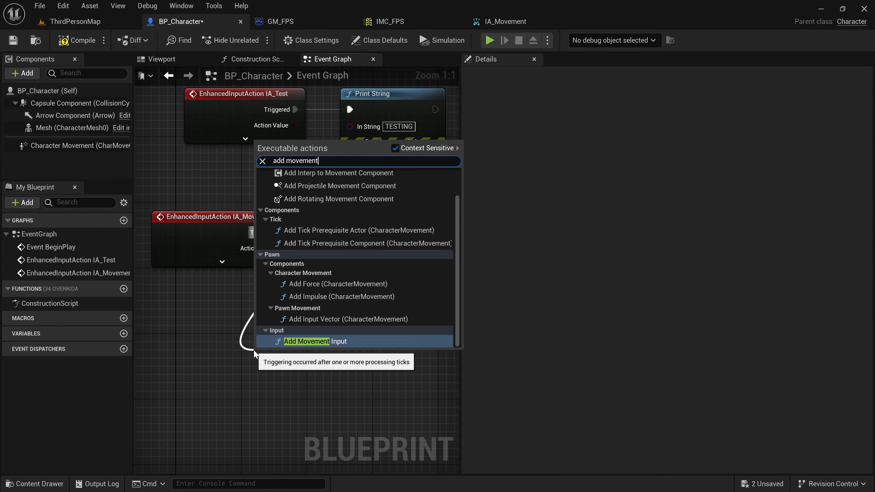
pyautogui.press('Return')
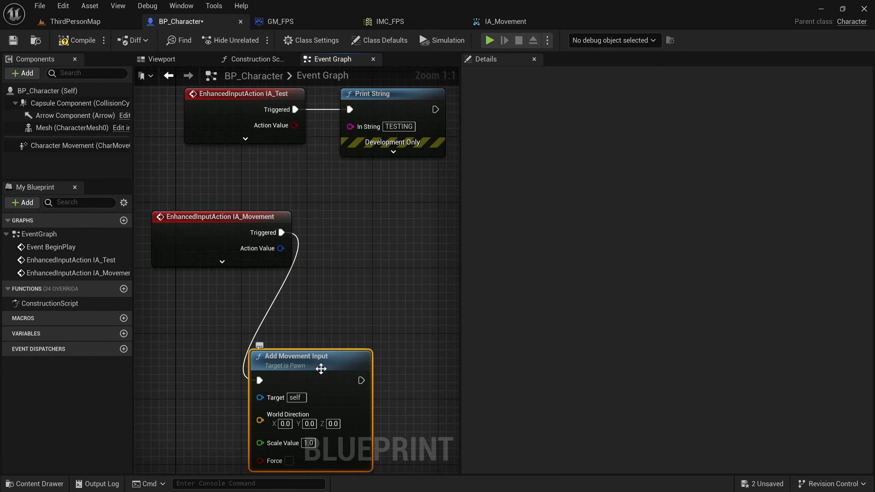
pyautogui.moveTo(345, 345); pyautogui.dragTo(437, 220)
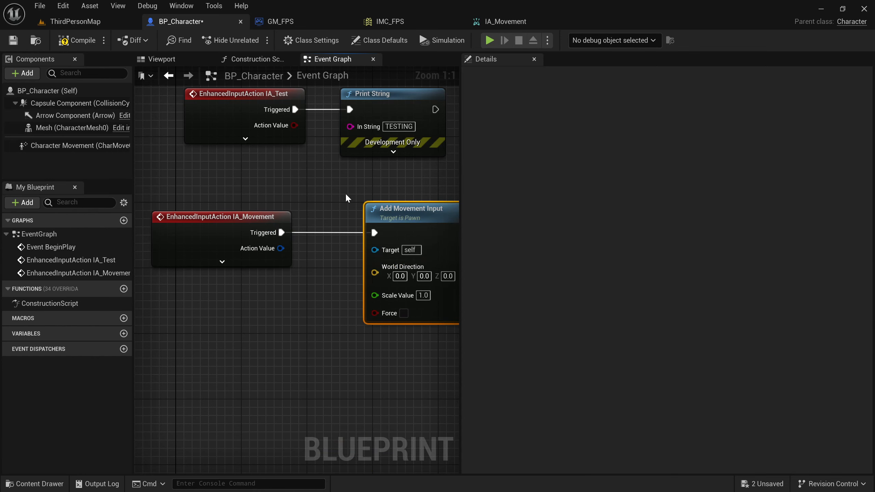
pyautogui.moveTo(346, 193); pyautogui.dragTo(273, 172, button='right')
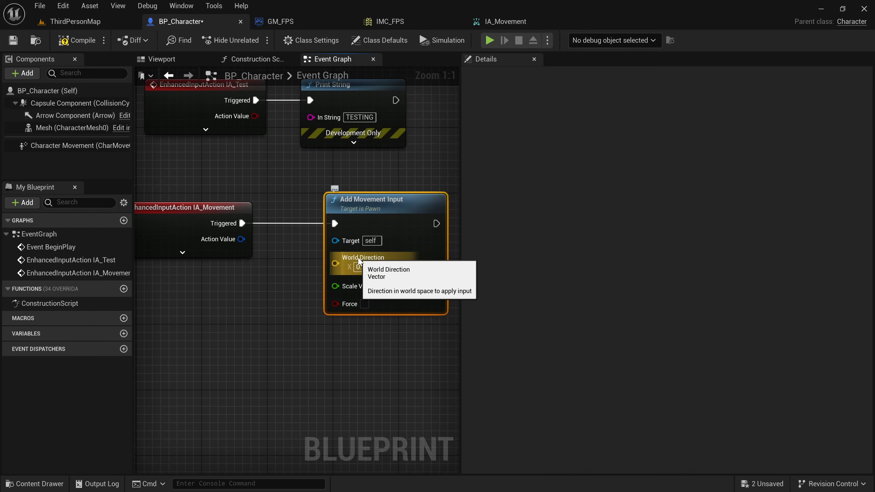
pyautogui.click(205, 271)
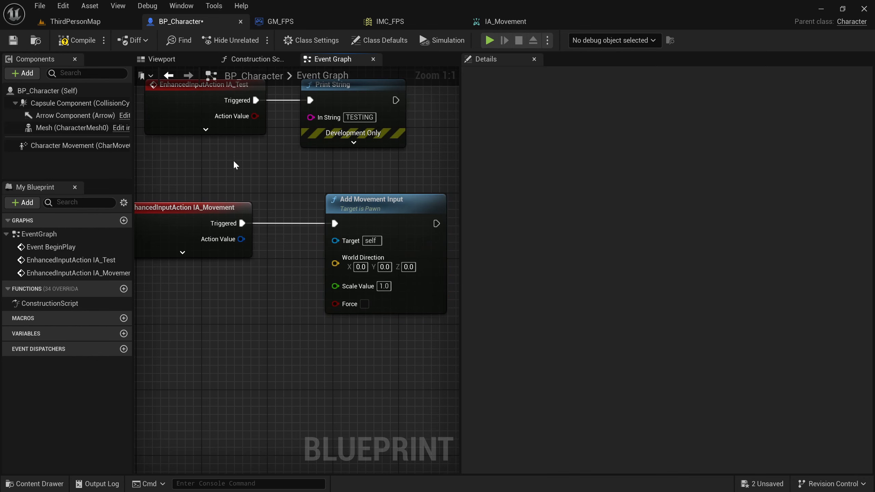
pyautogui.moveTo(234, 162); pyautogui.dragTo(255, 160, button='right')
pyautogui.scroll(-1, 256, 160)
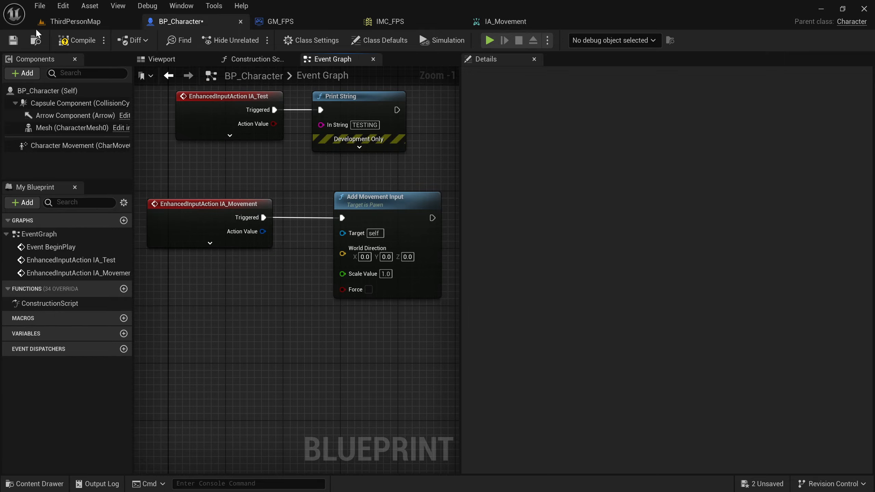
# Select PlayerStart in ThirdPersonMap and examine its facing direction and axes from several angles.
pyautogui.click(75, 21)
pyautogui.press('s')
pyautogui.moveTo(277, 231); pyautogui.dragTo(277, 231, button='right')
pyautogui.click(258, 247)
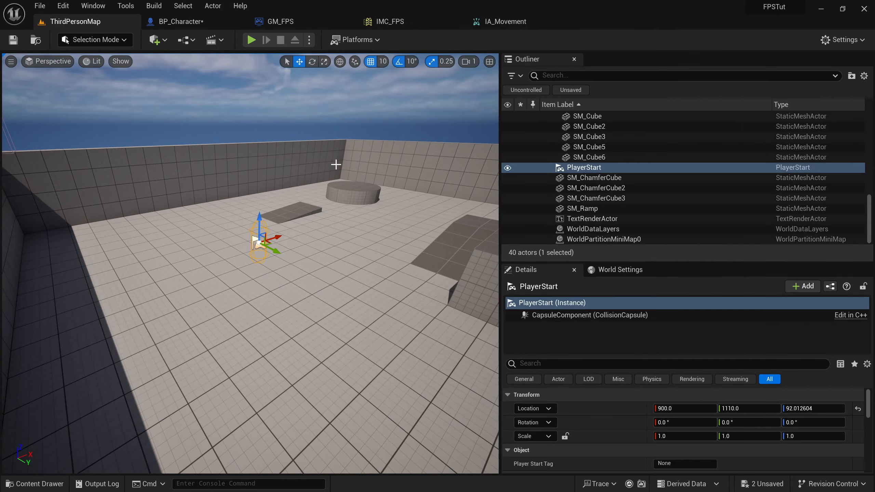
pyautogui.press('d')
pyautogui.moveTo(336, 164); pyautogui.dragTo(336, 164, button='right')
pyautogui.press('w')
pyautogui.press('e')
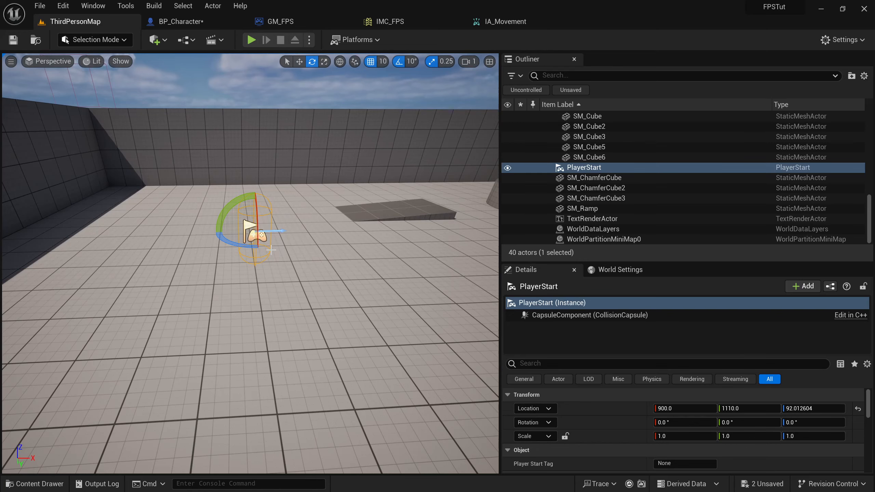
pyautogui.press('w')
pyautogui.press('s')
pyautogui.moveTo(261, 224); pyautogui.dragTo(261, 230, button='right')
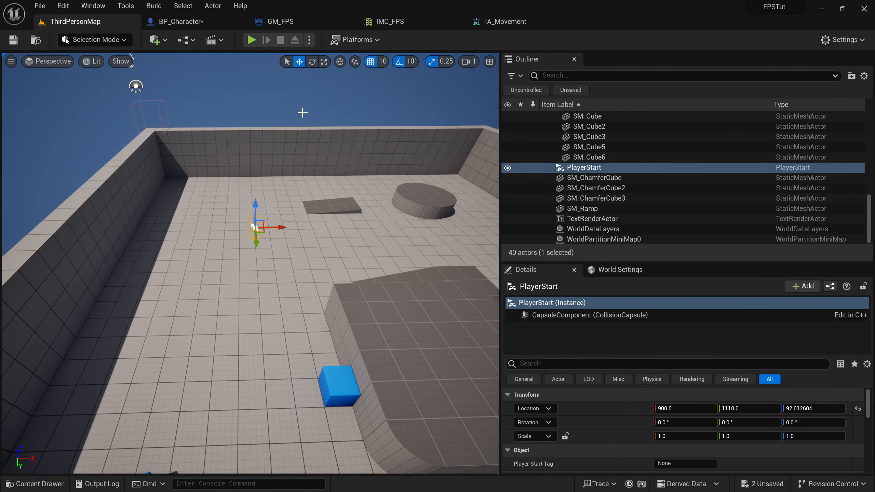
pyautogui.moveTo(224, 186)
pyautogui.mouseDown(button='right')
pyautogui.moveTo(242, 188)
pyautogui.moveTo(234, 178)
pyautogui.moveTo(226, 188)
pyautogui.mouseUp(button='right')
pyautogui.press('w')
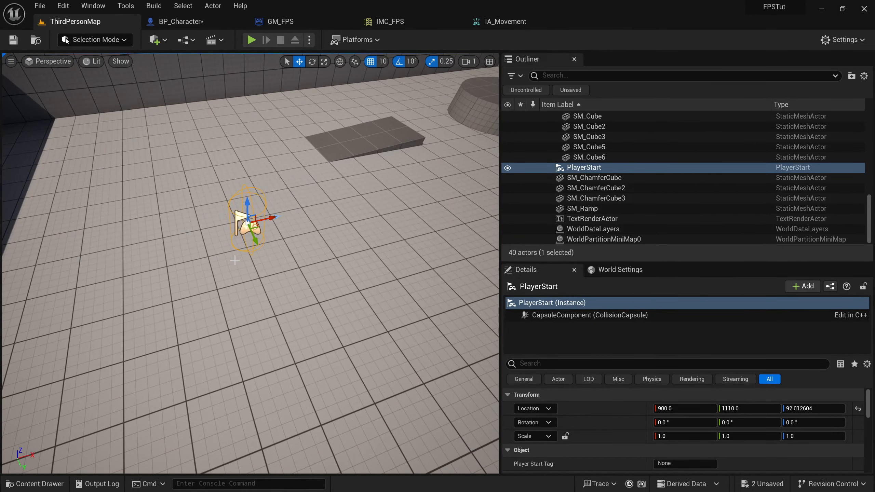
# Rotate PlayerStart to 40° about its Z axis and view its facing direction up close.
pyautogui.press('e')
pyautogui.moveTo(243, 255); pyautogui.dragTo(244, 259)
pyautogui.press('w')
pyautogui.moveTo(242, 272)
pyautogui.mouseDown(button='right')
pyautogui.moveTo(250, 256)
pyautogui.moveTo(241, 276)
pyautogui.mouseUp(button='right')
pyautogui.press('w')
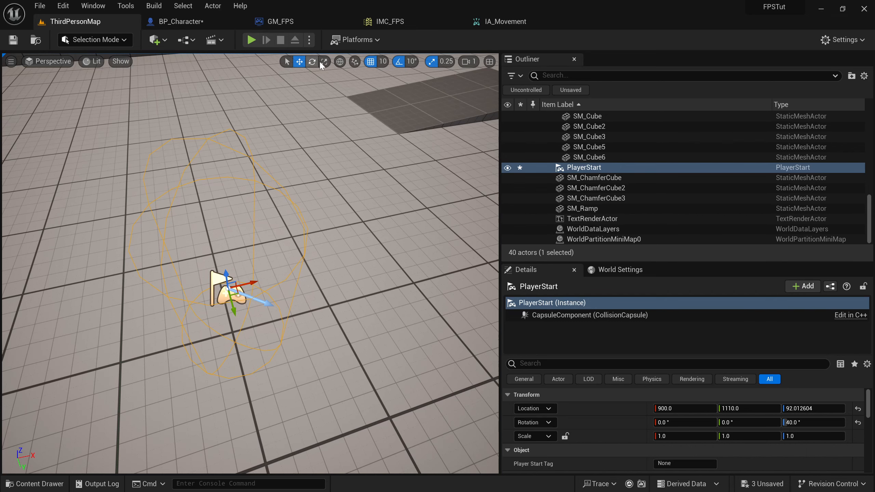
# Switch the transform gizmo to local space and examine PlayerStart's rotated axes.
pyautogui.click(340, 62)
pyautogui.press('s')
pyautogui.moveTo(235, 337); pyautogui.dragTo(234, 325, button='right')
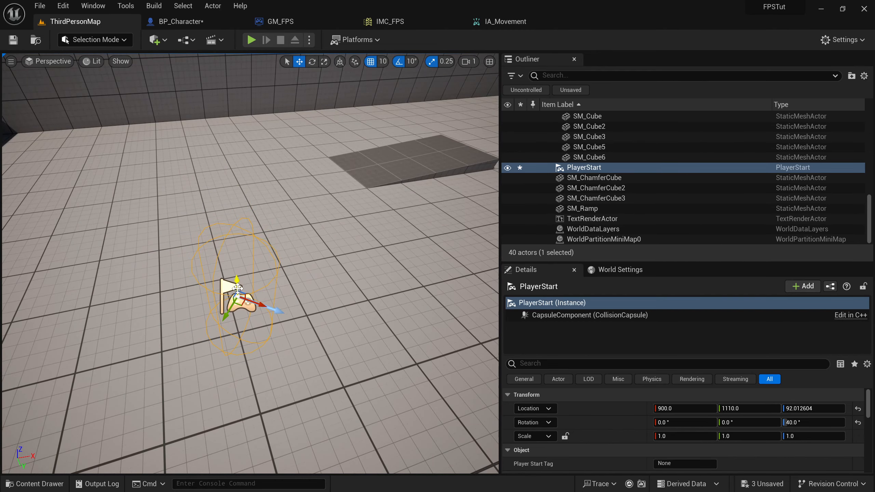
pyautogui.moveTo(314, 212); pyautogui.dragTo(317, 203, button='right')
pyautogui.press('s')
pyautogui.click(186, 22)
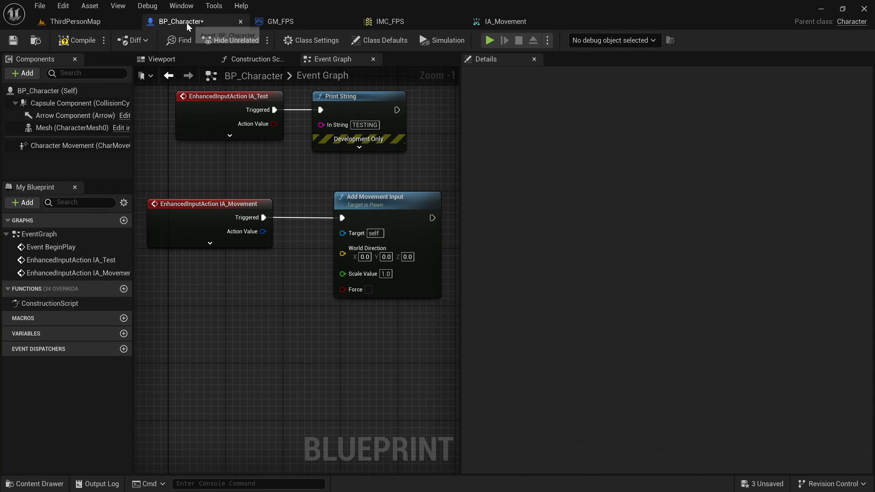
pyautogui.click(87, 23)
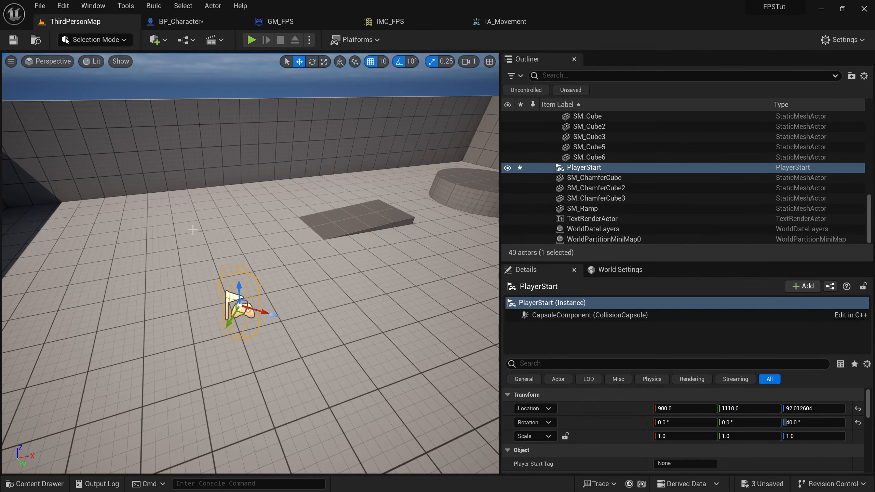
# Connect IA_Movement's Action Value to World Direction on Add Movement Input in BP_Character and place the conversion node below the event.
pyautogui.click(191, 23)
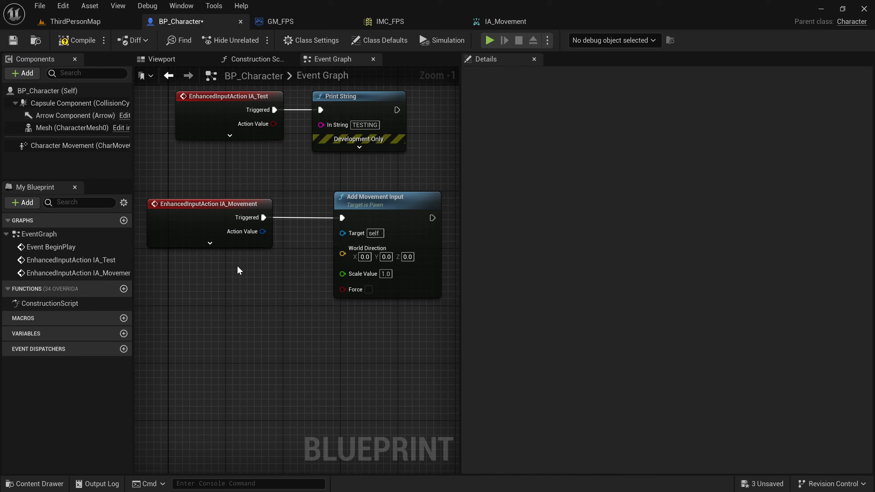
pyautogui.moveTo(262, 232); pyautogui.dragTo(351, 257)
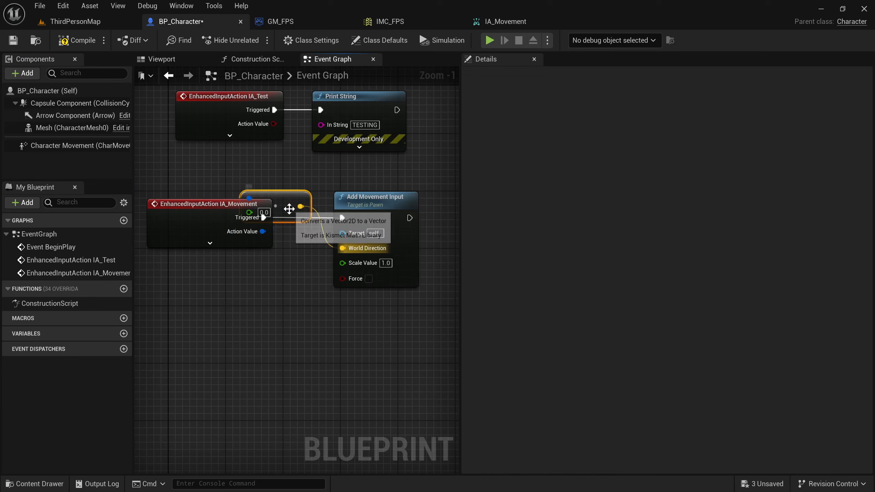
pyautogui.moveTo(289, 206); pyautogui.dragTo(293, 288)
pyautogui.click(302, 250)
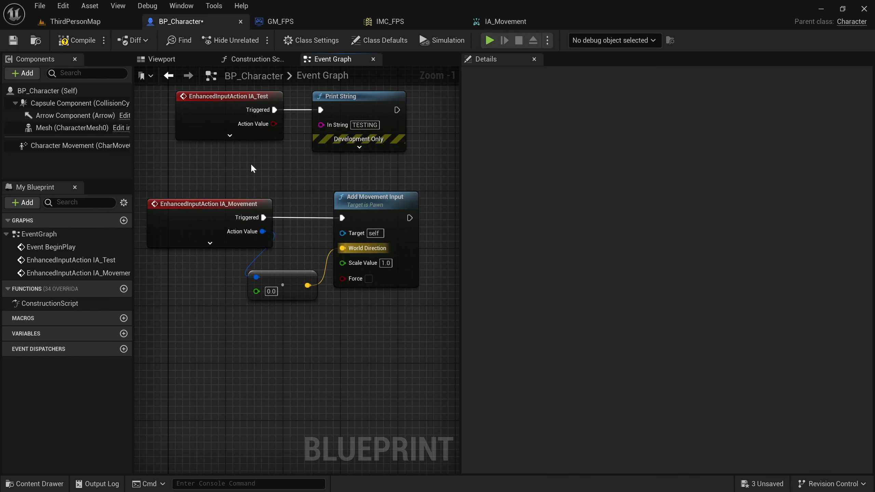
# Move the IA_Movement node group slightly up in the Event Graph, and compile and save BP_Character.
pyautogui.moveTo(189, 175); pyautogui.dragTo(369, 291)
pyautogui.moveTo(374, 206); pyautogui.dragTo(374, 198)
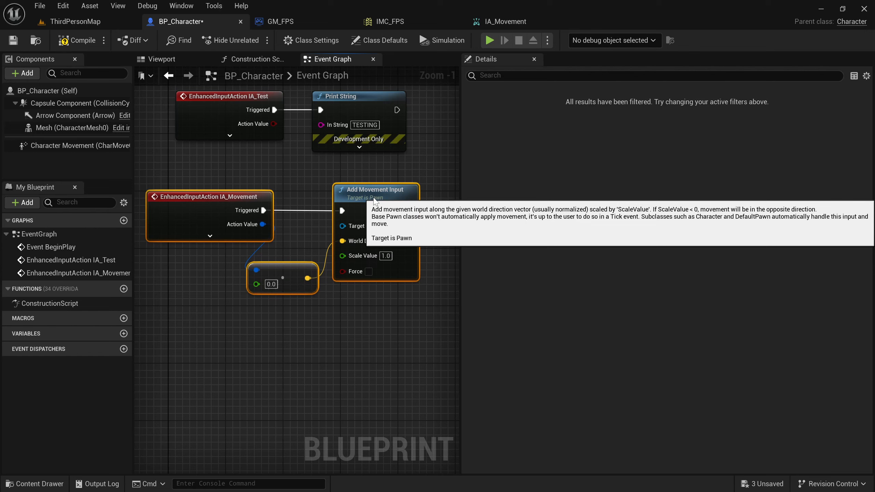
pyautogui.click(285, 174)
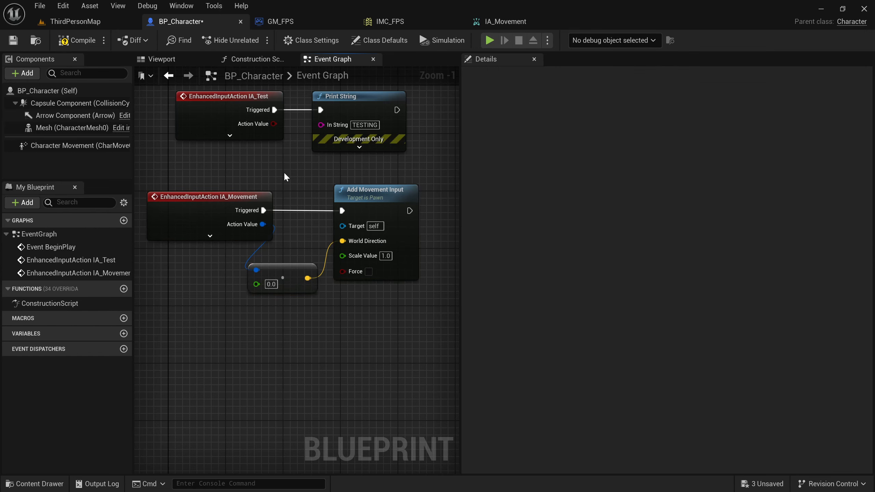
pyautogui.moveTo(217, 166); pyautogui.dragTo(259, 186)
pyautogui.click(257, 184)
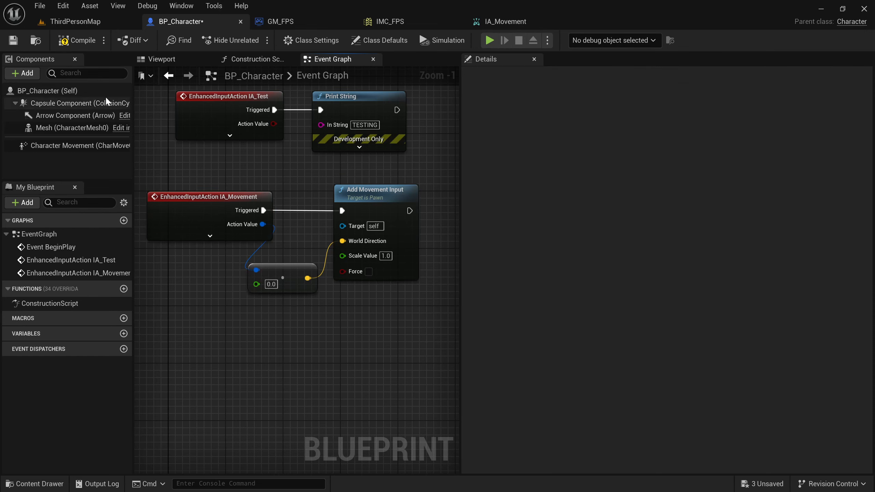
pyautogui.click(78, 44)
pyautogui.click(11, 42)
# Play-test ThirdPersonMap by walking the character forward and backward to check its movement against the world axes, and end the session.
pyautogui.click(76, 25)
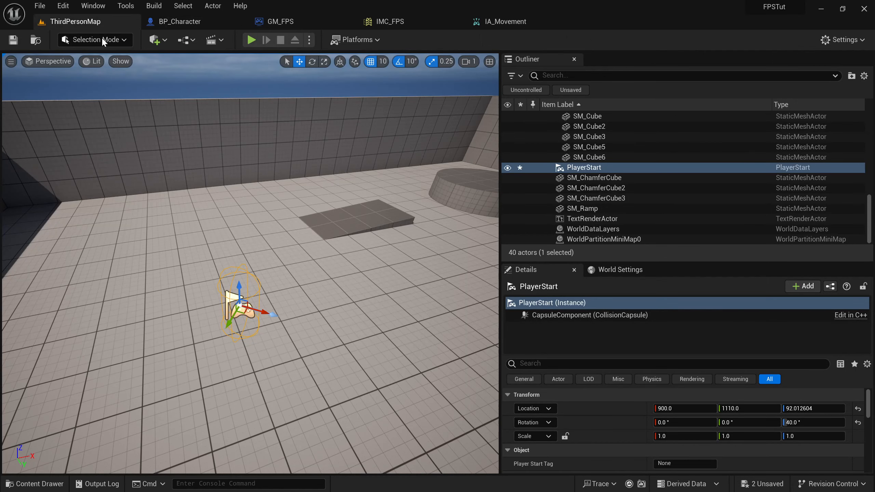
pyautogui.click(251, 40)
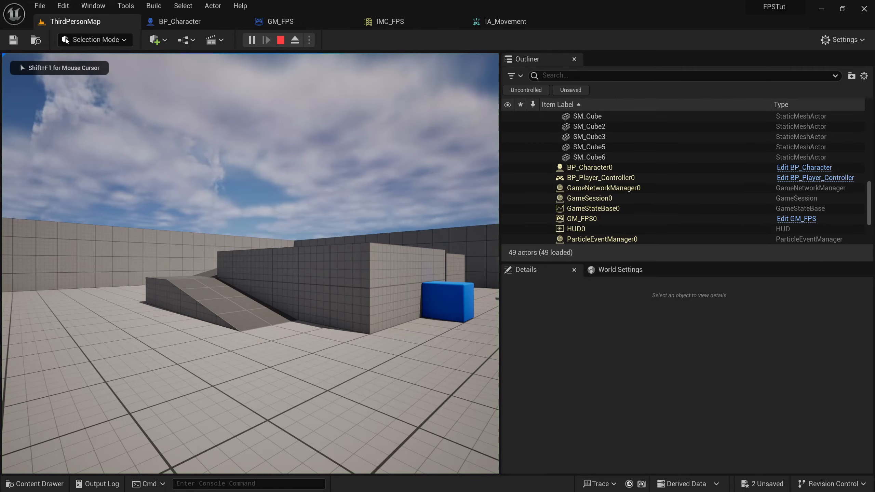
pyautogui.press('w')
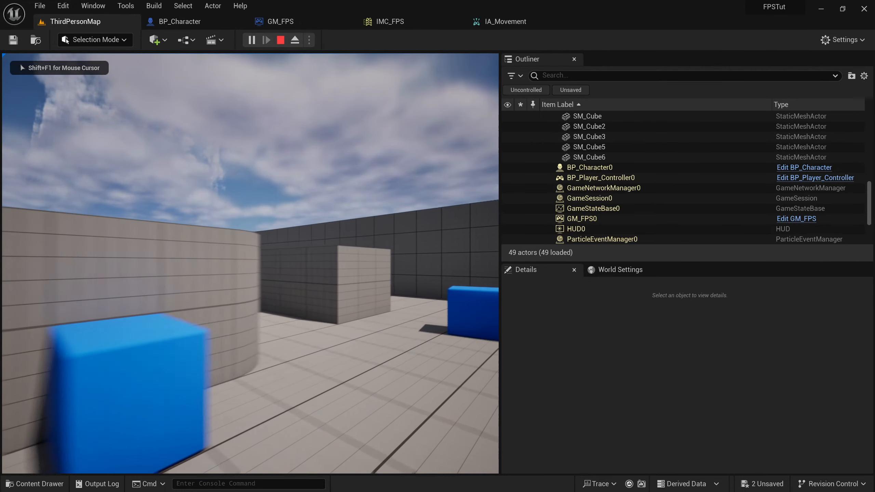
pyautogui.press('s')
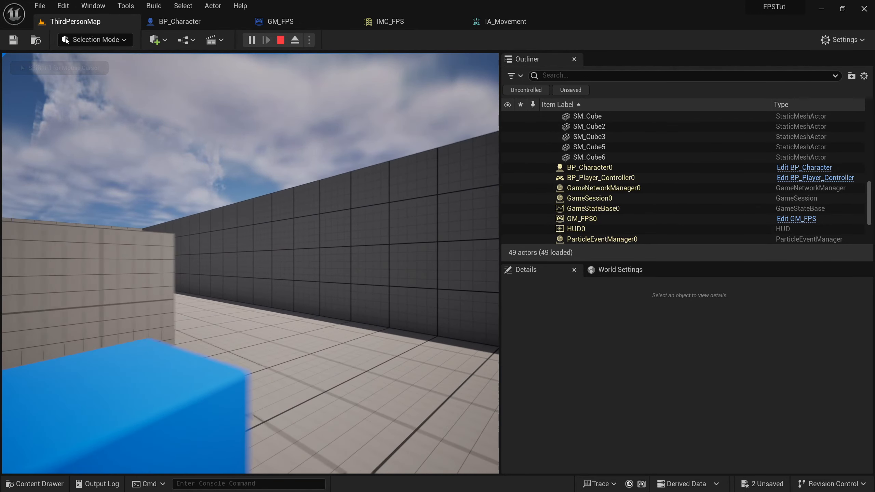
pyautogui.press('w')
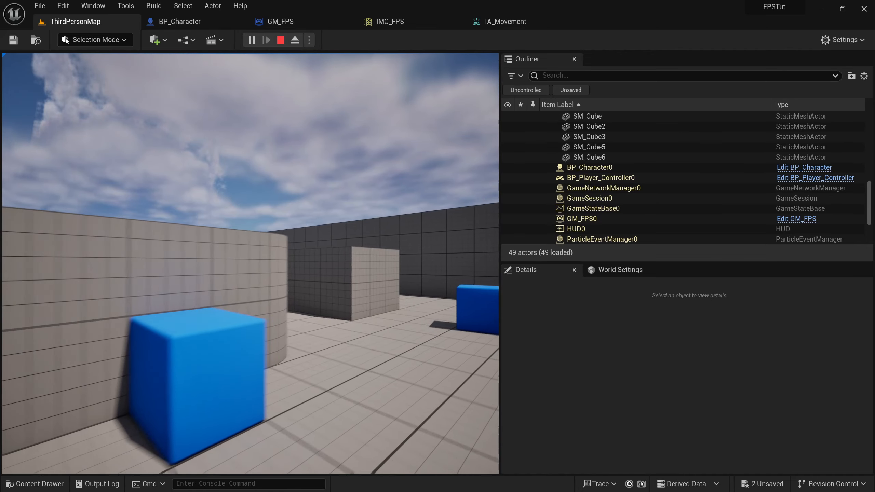
pyautogui.press('w')
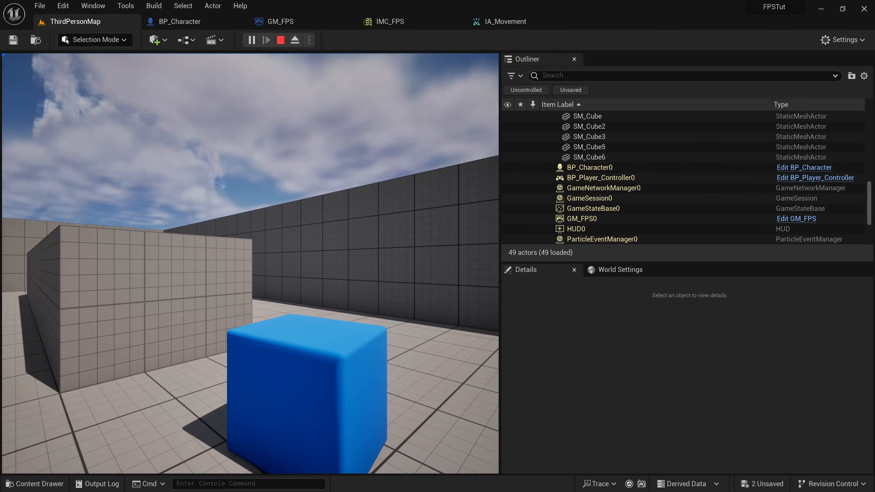
pyautogui.press('s')
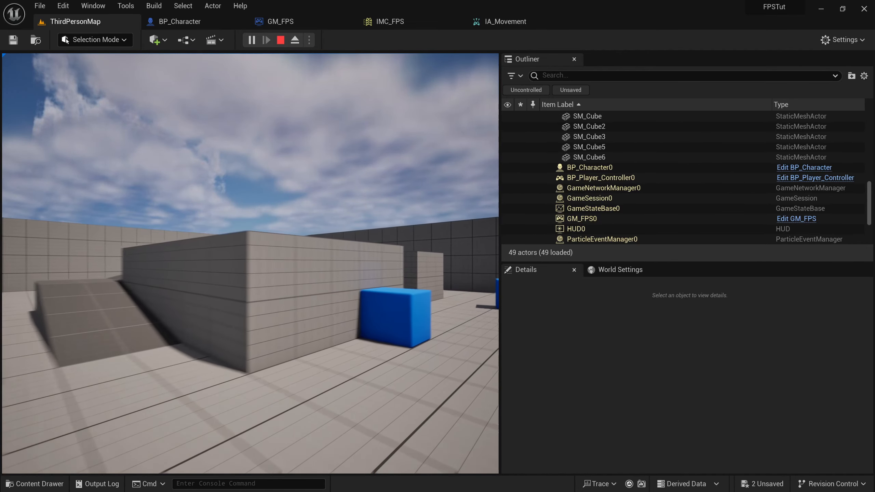
pyautogui.press('s')
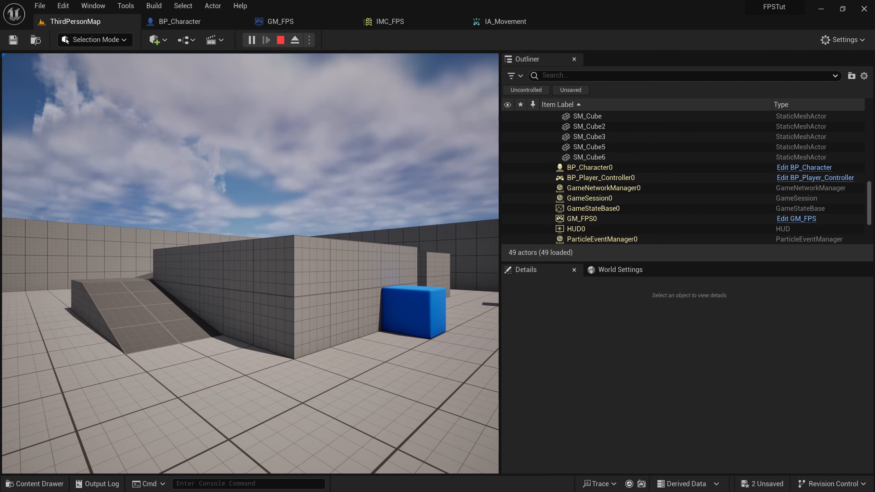
pyautogui.press('s')
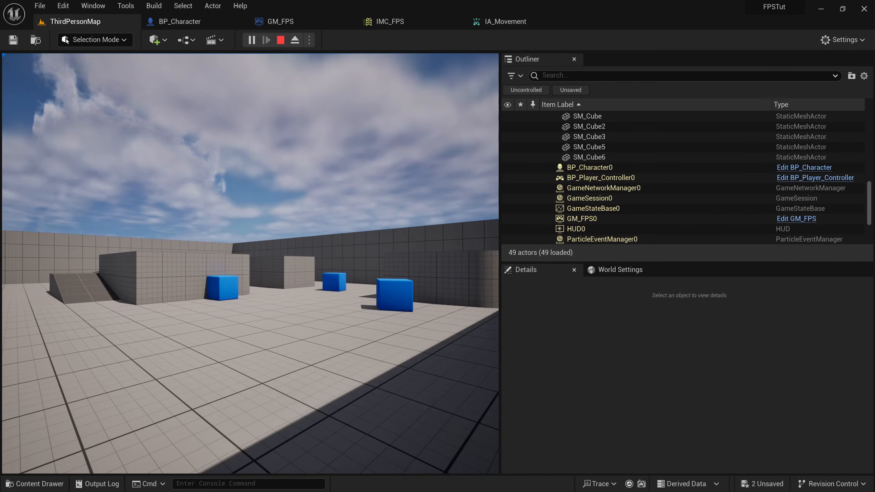
pyautogui.press('w')
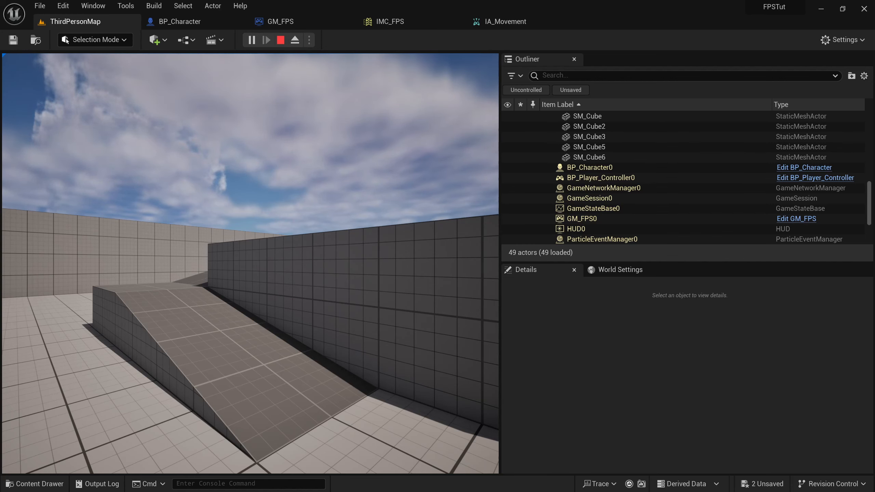
pyautogui.press('Escape')
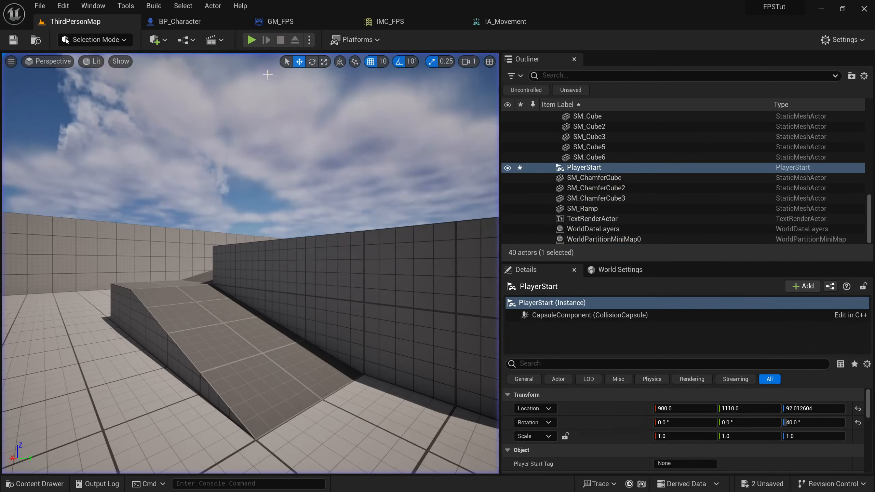
# In BP_Character, move Add Movement Input further away from the IA_Movement event and delete the conversion node feeding World Direction.
pyautogui.click(179, 22)
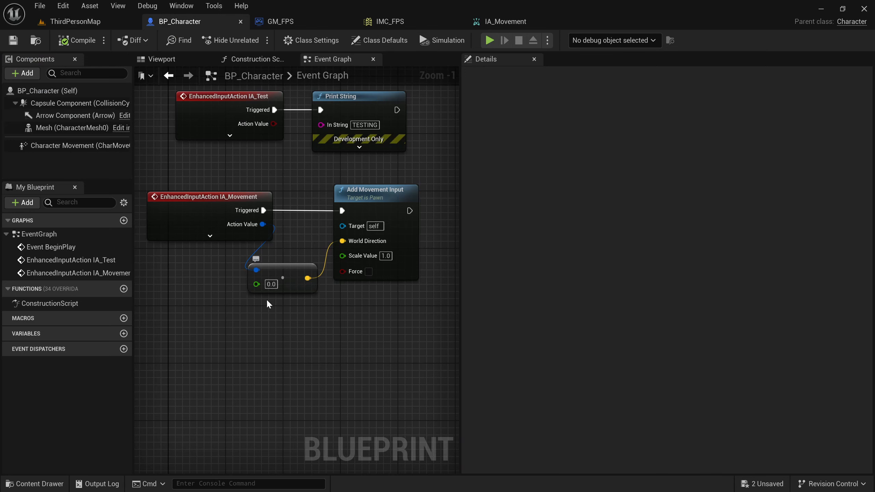
pyautogui.moveTo(244, 329); pyautogui.dragTo(233, 306, button='right')
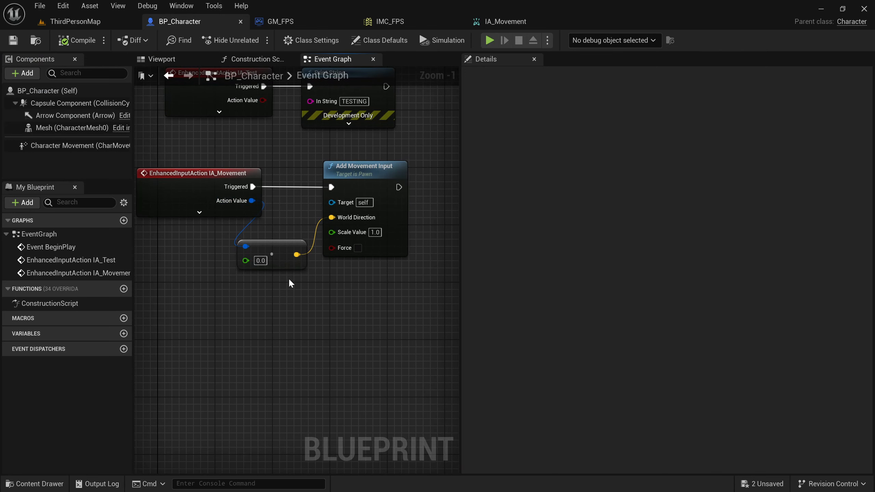
pyautogui.moveTo(341, 169); pyautogui.dragTo(397, 169)
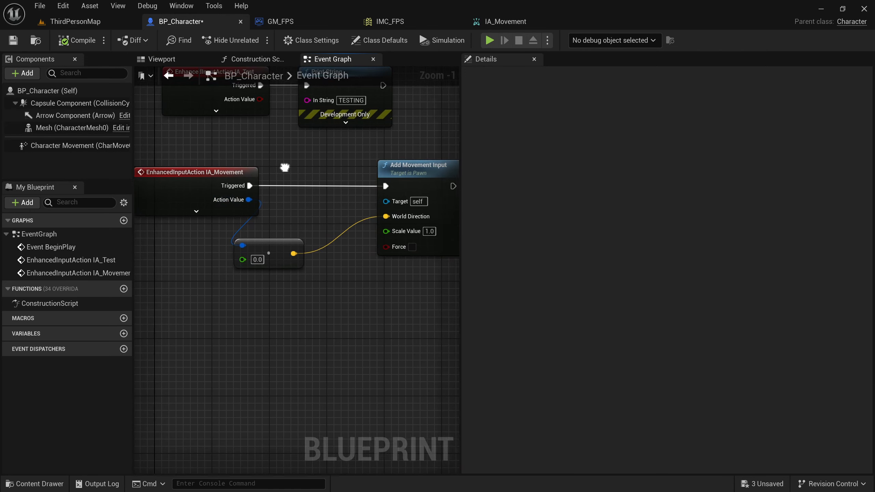
pyautogui.moveTo(287, 170); pyautogui.dragTo(262, 161, button='right')
pyautogui.click(244, 234)
pyautogui.press('Delete')
pyautogui.moveTo(296, 209); pyautogui.dragTo(289, 190, button='right')
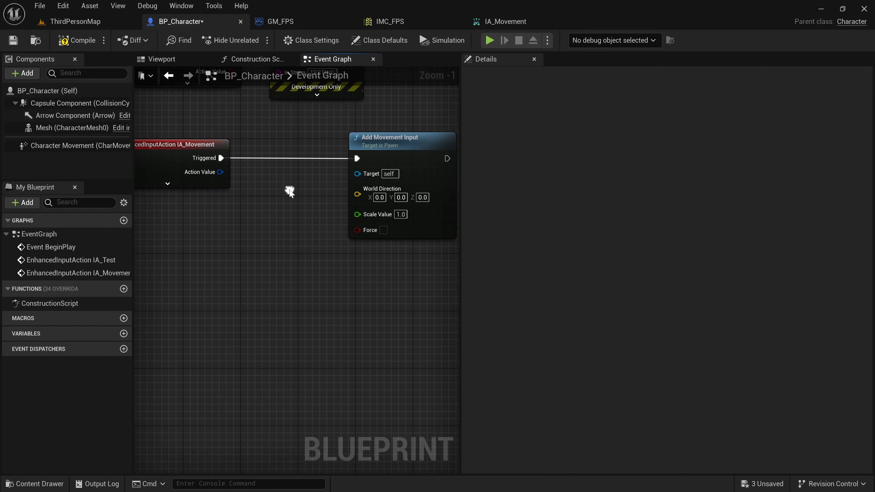
# Split IA_Movement's Action Value with a Break Vector 2D node placed below the event.
pyautogui.moveTo(220, 171); pyautogui.dragTo(260, 240)
pyautogui.write('brea')
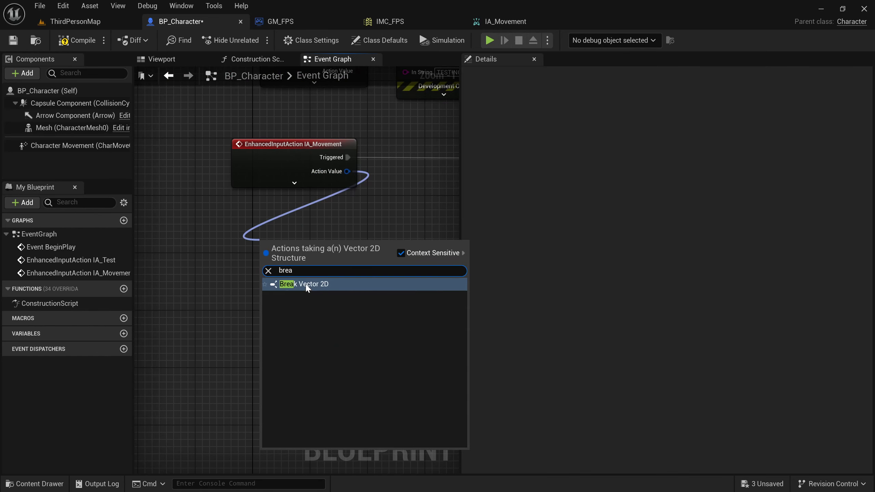
pyautogui.click(308, 287)
pyautogui.moveTo(305, 280); pyautogui.dragTo(275, 279)
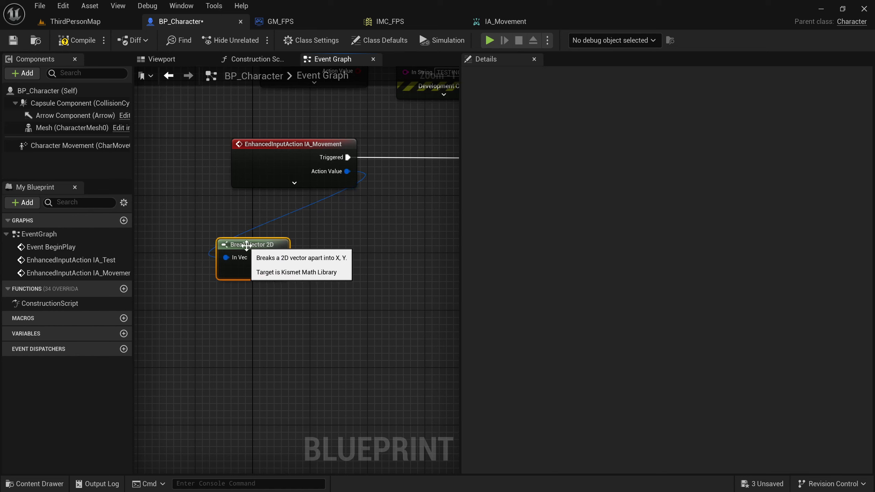
pyautogui.click(324, 229)
pyautogui.moveTo(333, 173); pyautogui.dragTo(338, 265)
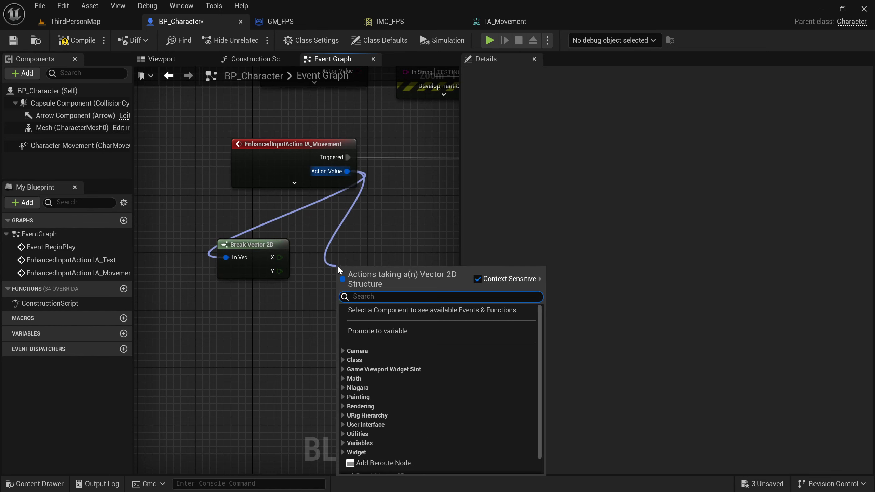
pyautogui.write('brea')
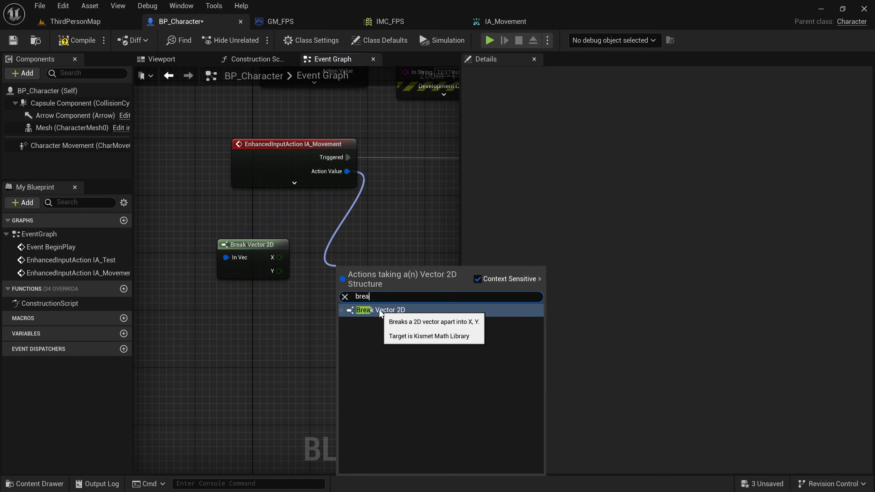
pyautogui.click(395, 221)
# Move the Break Vector 2D node up so it sits directly beneath the IA_Movement event.
pyautogui.moveTo(198, 225); pyautogui.dragTo(317, 306)
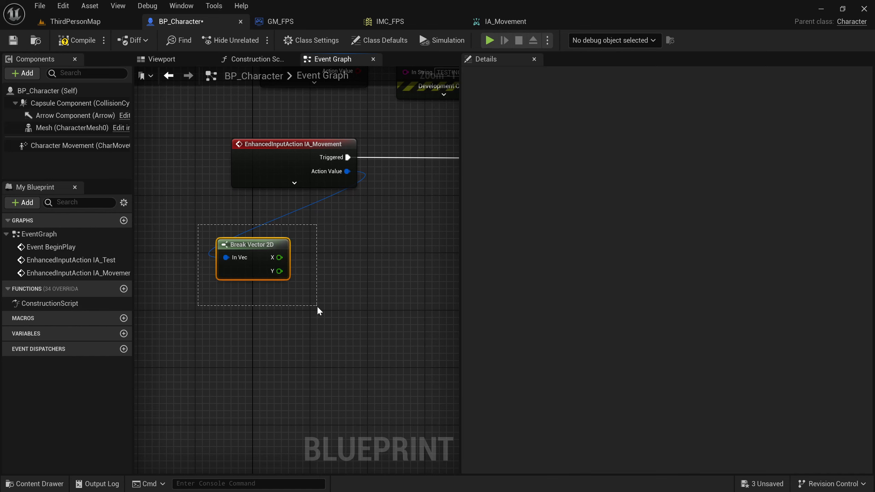
pyautogui.moveTo(259, 254); pyautogui.dragTo(260, 214)
pyautogui.click(340, 217)
pyautogui.moveTo(339, 217); pyautogui.dragTo(254, 201, button='right')
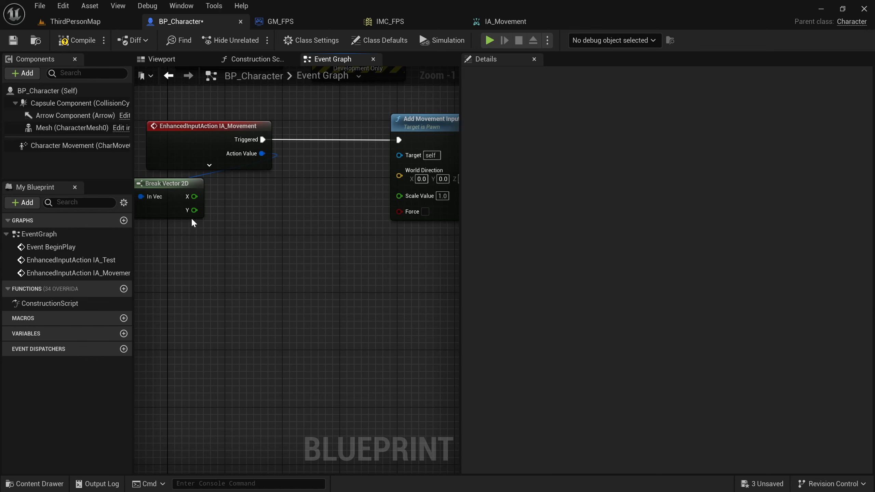
# Add a Get Actor Forward Vector node below Break Vector 2D in the Event Graph.
pyautogui.moveTo(194, 210); pyautogui.dragTo(232, 261)
pyautogui.click(204, 279)
pyautogui.rightClick(192, 268)
pyautogui.write('get ac')
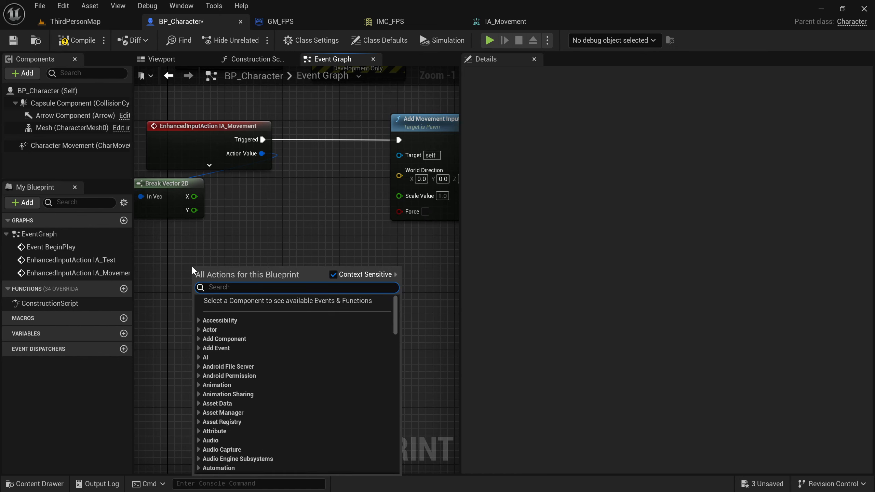
pyautogui.write('tor forward')
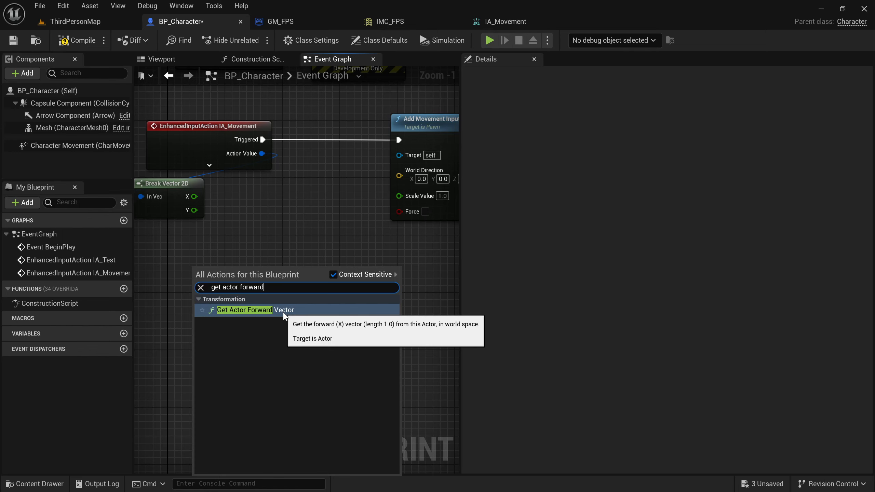
pyautogui.click(283, 311)
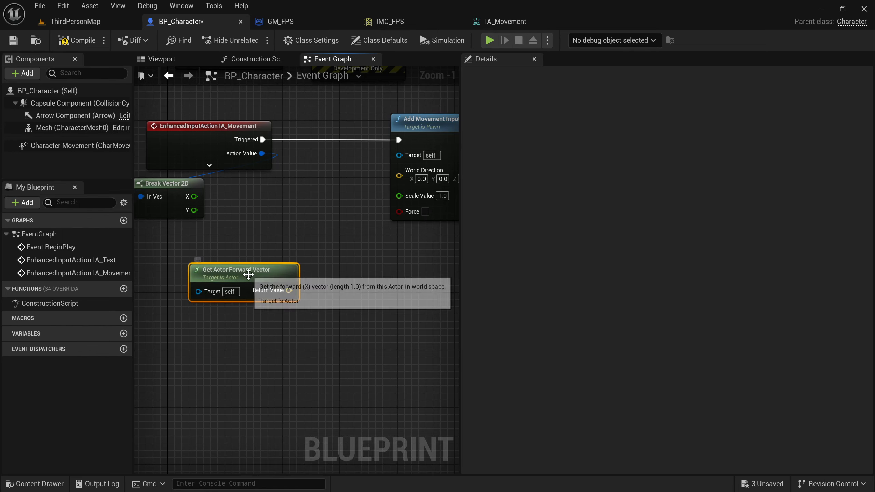
# Multiply Get Actor Forward Vector's Return Value by the Y output of Break Vector 2D, arranging both nodes below the event.
pyautogui.moveTo(286, 274); pyautogui.dragTo(300, 246)
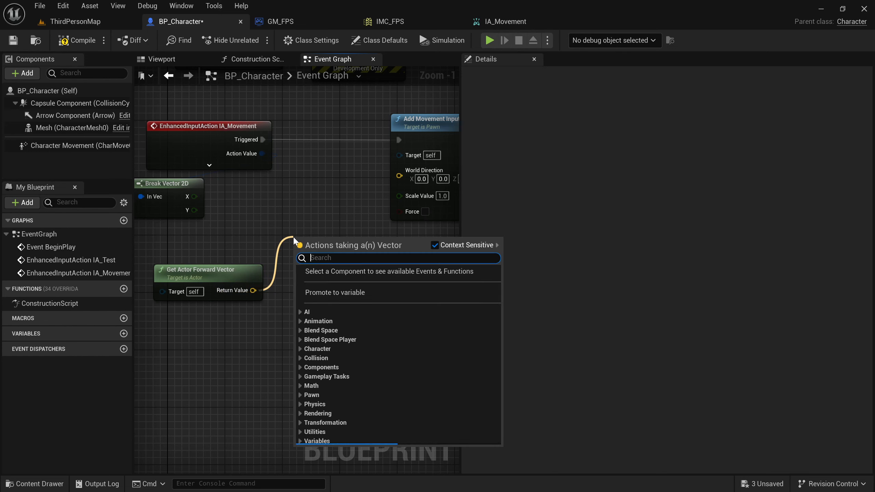
pyautogui.write('*')
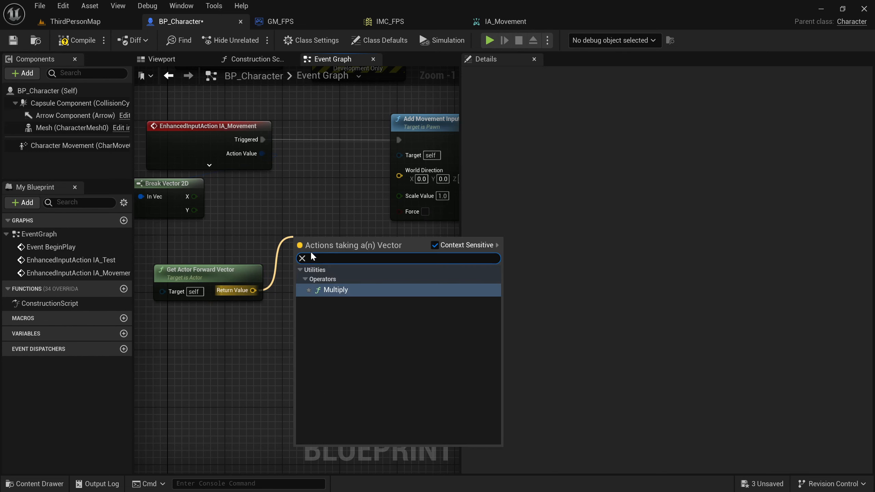
pyautogui.click(337, 291)
pyautogui.moveTo(240, 243); pyautogui.dragTo(346, 306)
pyautogui.moveTo(337, 246); pyautogui.dragTo(288, 246)
pyautogui.click(283, 220)
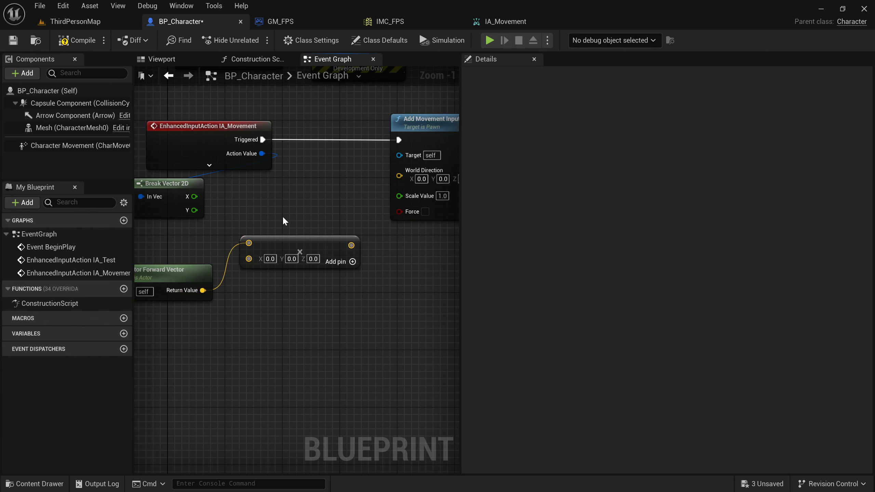
pyautogui.moveTo(193, 211); pyautogui.dragTo(254, 260)
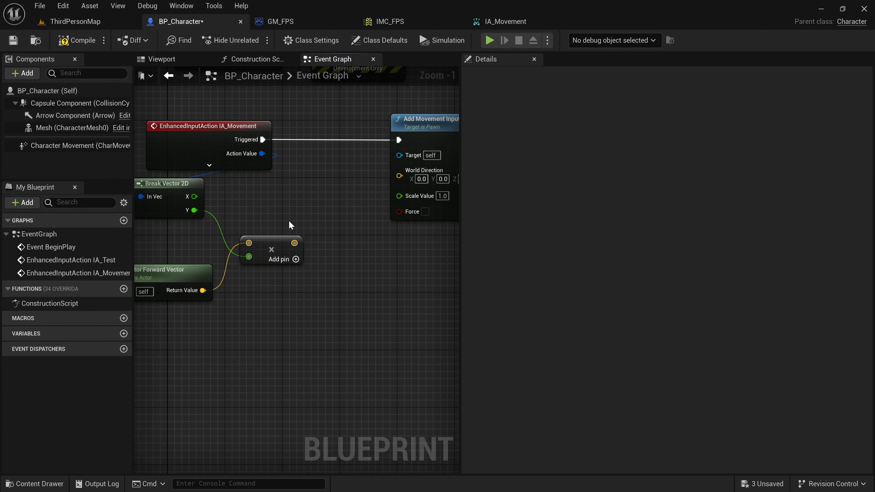
# Connect the Multiply node's result to World Direction on Add Movement Input.
pyautogui.moveTo(306, 212); pyautogui.dragTo(336, 192, button='right')
pyautogui.moveTo(332, 227); pyautogui.dragTo(276, 242, button='right')
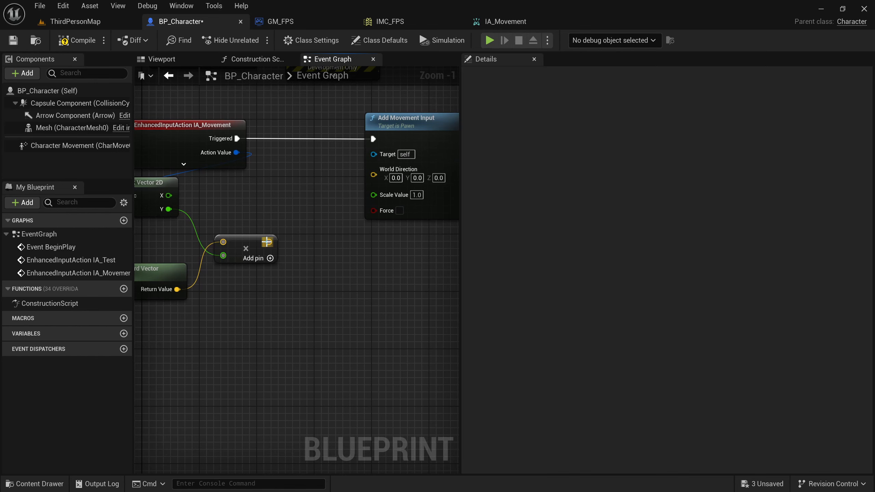
pyautogui.moveTo(267, 242); pyautogui.dragTo(374, 175)
pyautogui.scroll(-1, 265, 199)
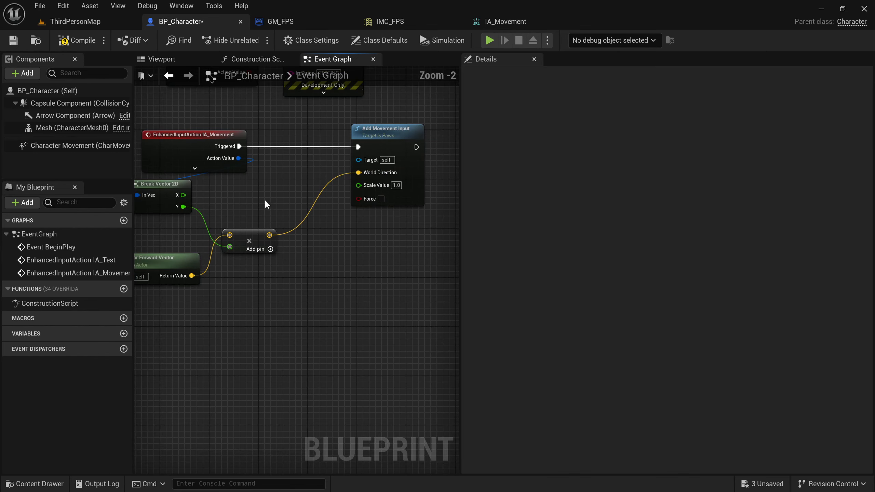
# Compile and save BP_Character with the new forward movement nodes.
pyautogui.moveTo(266, 201); pyautogui.dragTo(292, 196, button='right')
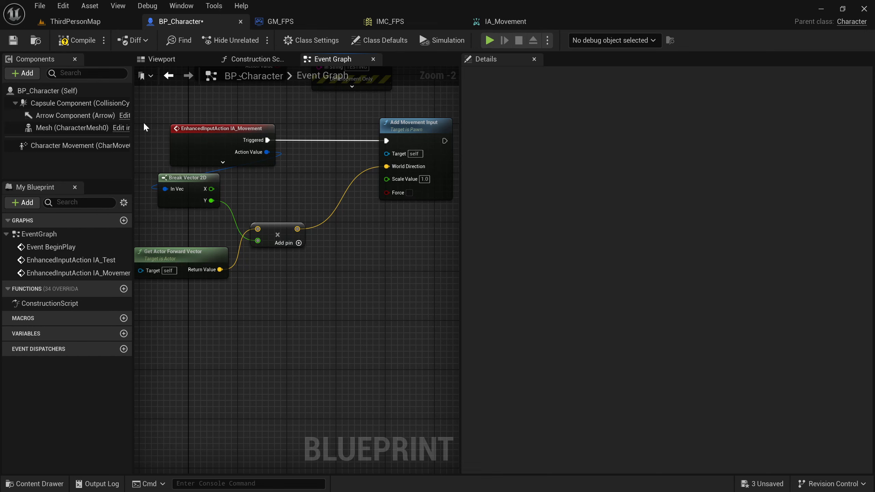
pyautogui.moveTo(144, 124); pyautogui.dragTo(404, 296)
pyautogui.click(404, 295)
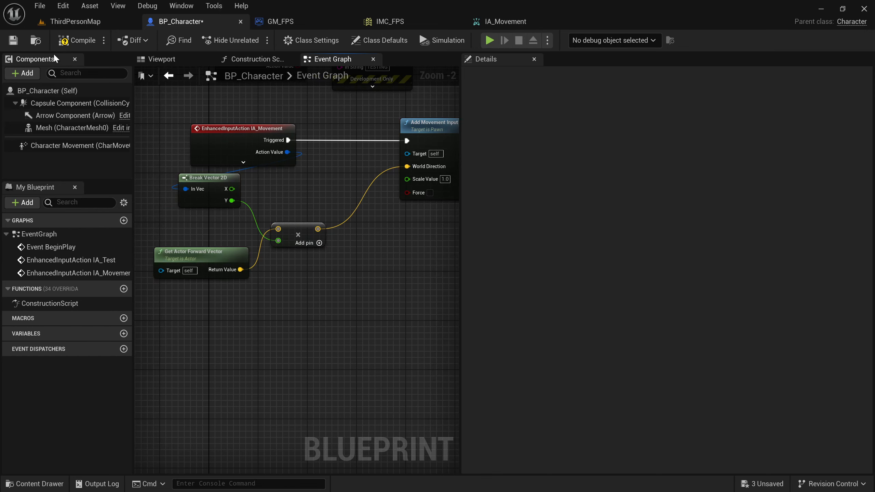
pyautogui.click(76, 40)
pyautogui.hotkey('ctrl', 's')
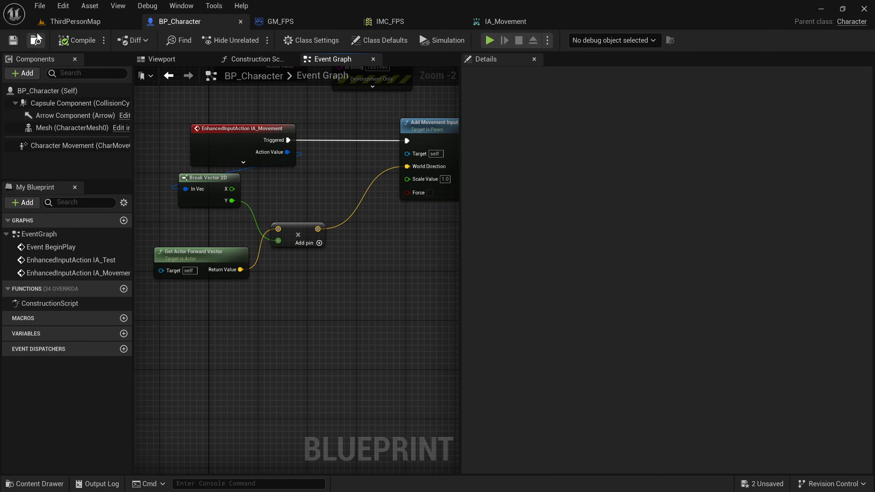
# Play-test ThirdPersonMap by walking the character forward and backward, and end the session.
pyautogui.click(64, 22)
pyautogui.click(250, 39)
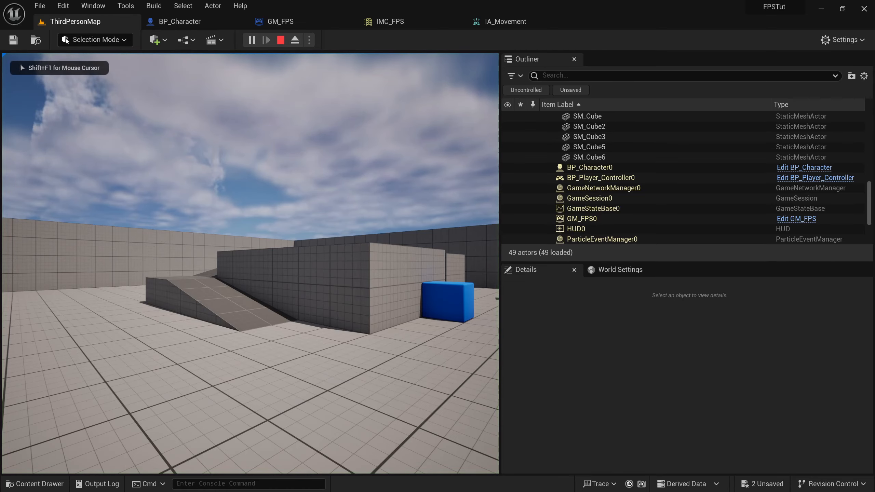
pyautogui.press('w')
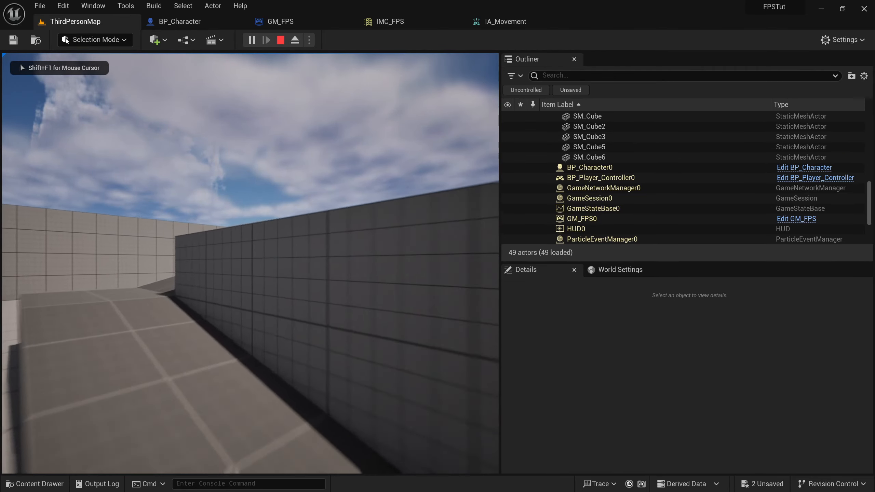
pyautogui.press('s')
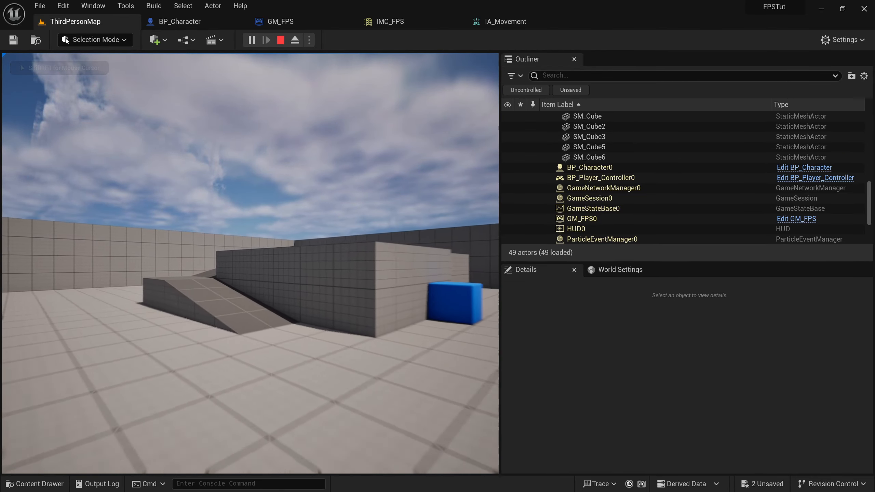
pyautogui.press('w')
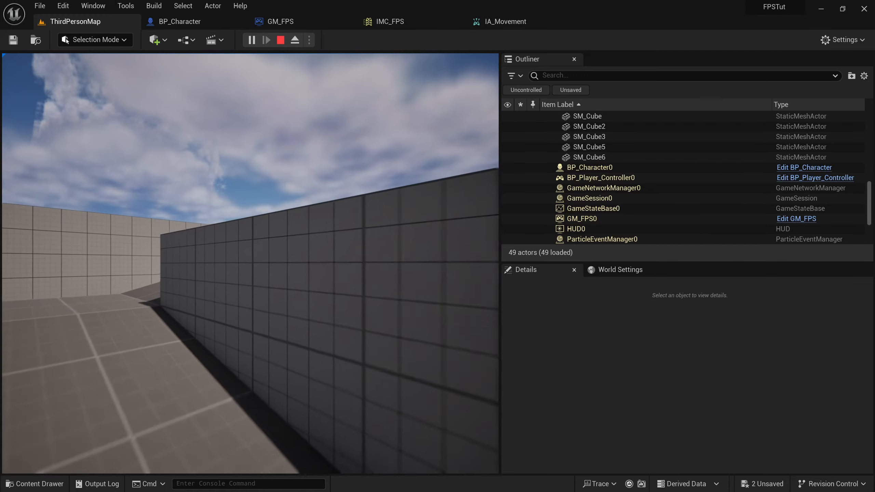
pyautogui.press('s')
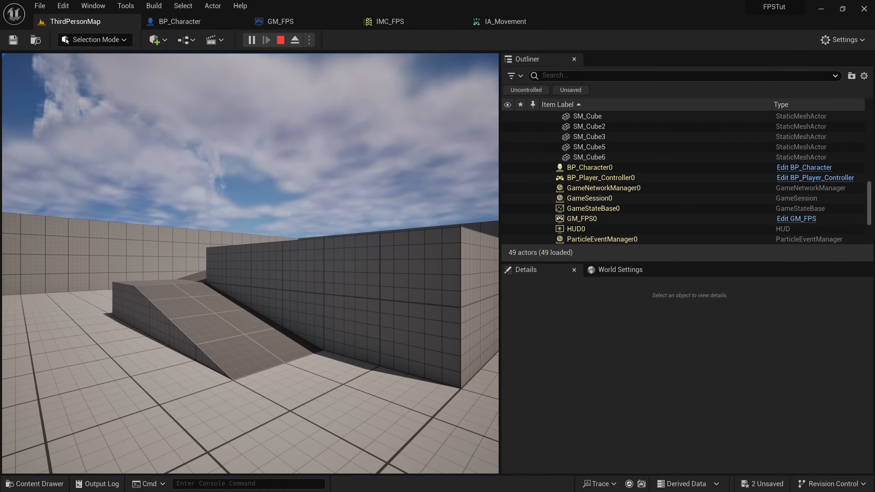
pyautogui.press('s')
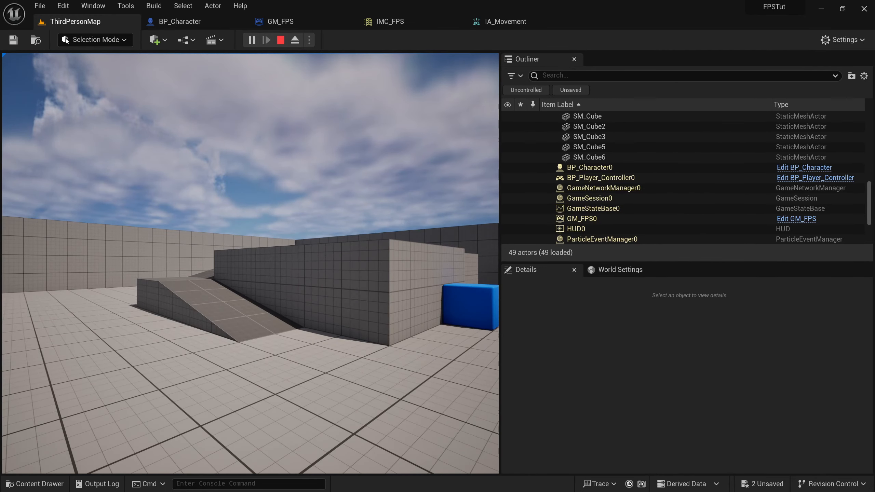
pyautogui.press('Escape')
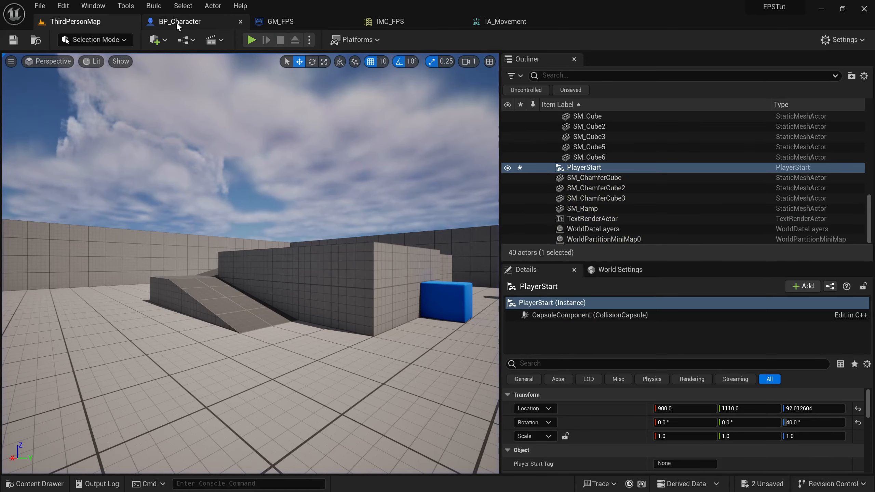
# Duplicate the Add Movement Input node in BP_Character, placing the copy below the original and chaining its execution from the original.
pyautogui.click(180, 22)
pyautogui.moveTo(363, 234); pyautogui.dragTo(276, 215, button='right')
pyautogui.scroll(-1, 352, 238)
pyautogui.click(370, 140)
pyautogui.hotkey('ctrl', 'c')
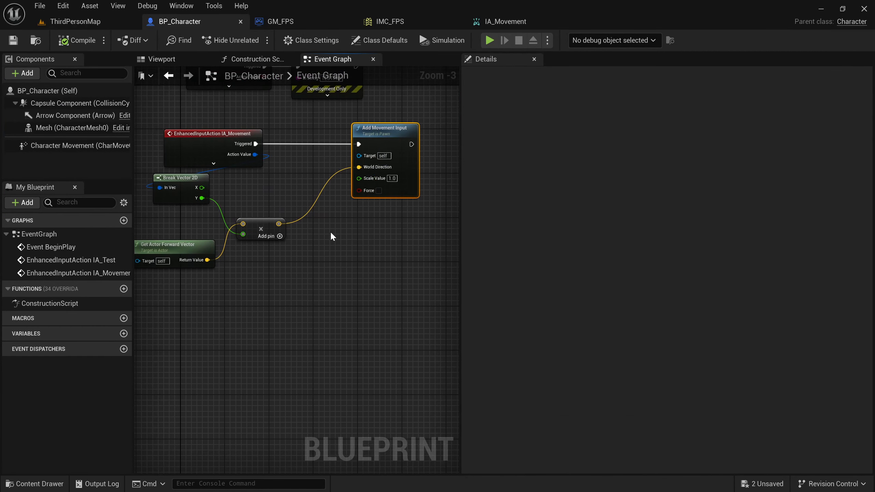
pyautogui.hotkey('ctrl', 'v')
pyautogui.click(428, 185)
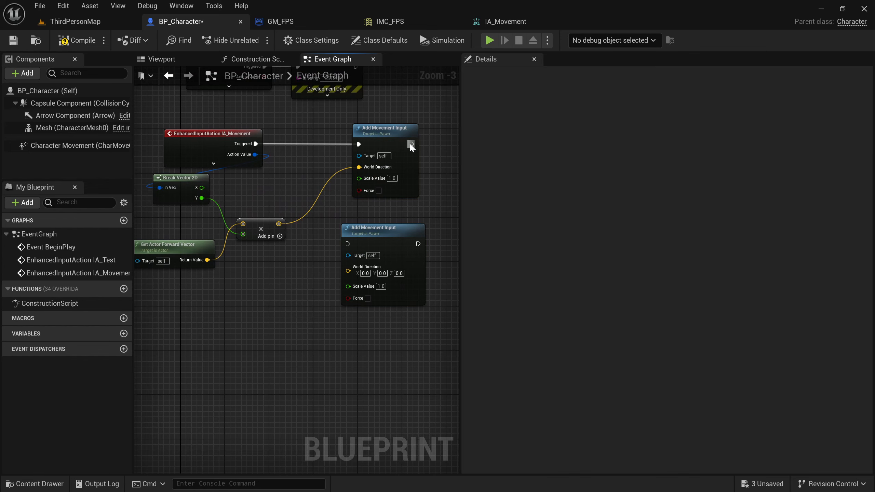
pyautogui.moveTo(410, 145); pyautogui.dragTo(349, 244)
pyautogui.moveTo(394, 211); pyautogui.dragTo(411, 196, button='right')
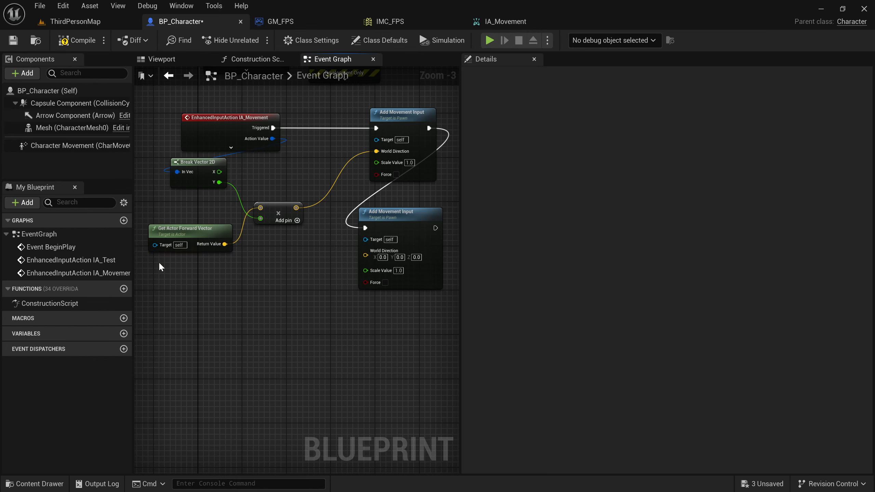
# Add a Get Actor Right Vector node and align it below Get Actor Forward Vector.
pyautogui.rightClick(186, 296)
pyautogui.write('get')
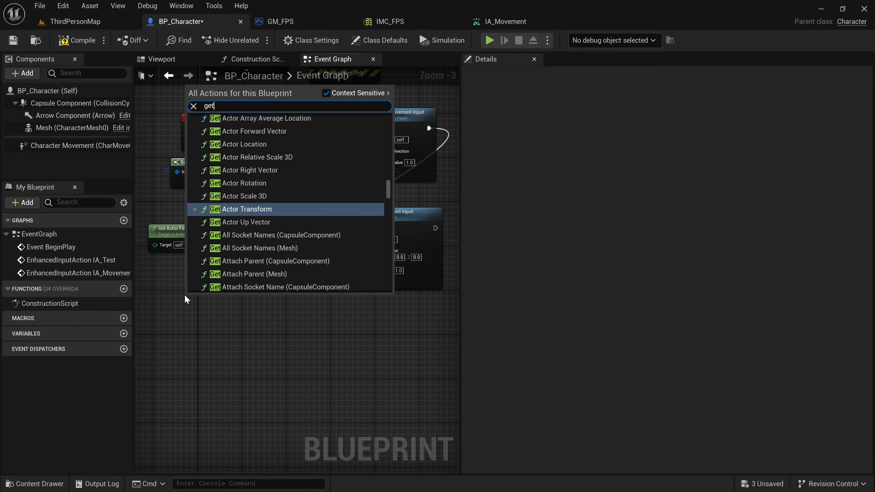
pyautogui.write(' actor')
pyautogui.press('BackSpace')
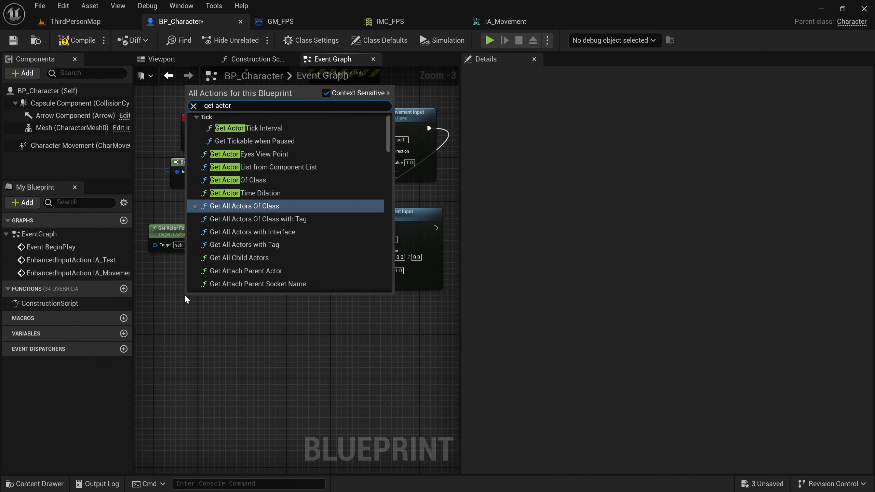
pyautogui.write('right')
pyautogui.press('Return')
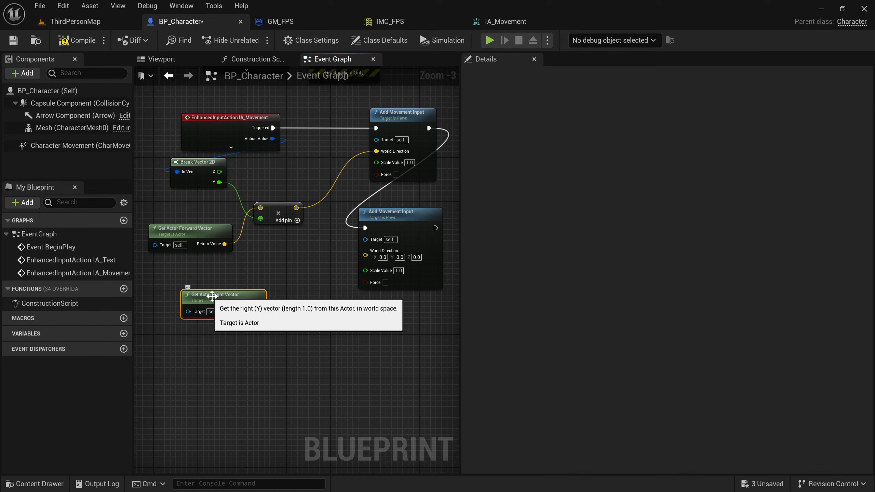
pyautogui.moveTo(226, 296); pyautogui.dragTo(252, 291)
# Multiply Get Actor Right Vector by Break Vector 2D's X, feed the result into the second Add Movement Input's World Direction, and compile.
pyautogui.click(238, 271)
pyautogui.write('*')
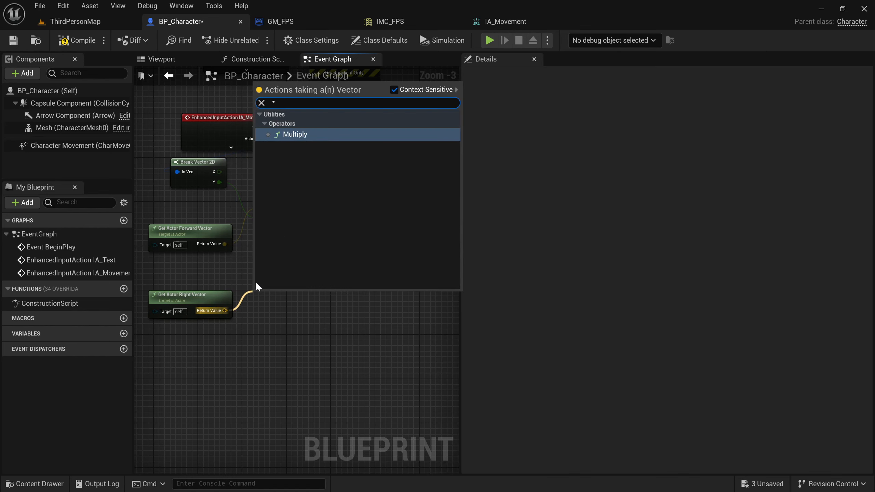
pyautogui.click(296, 134)
pyautogui.click(262, 250)
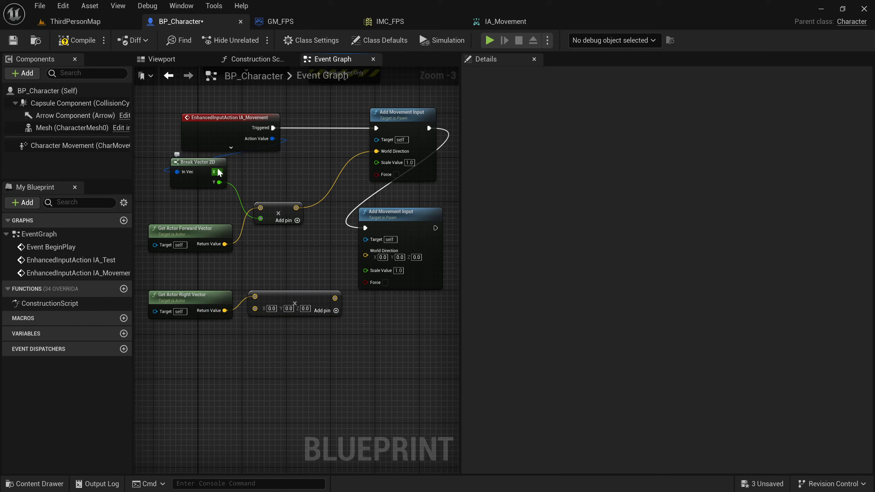
pyautogui.moveTo(220, 172); pyautogui.dragTo(372, 255)
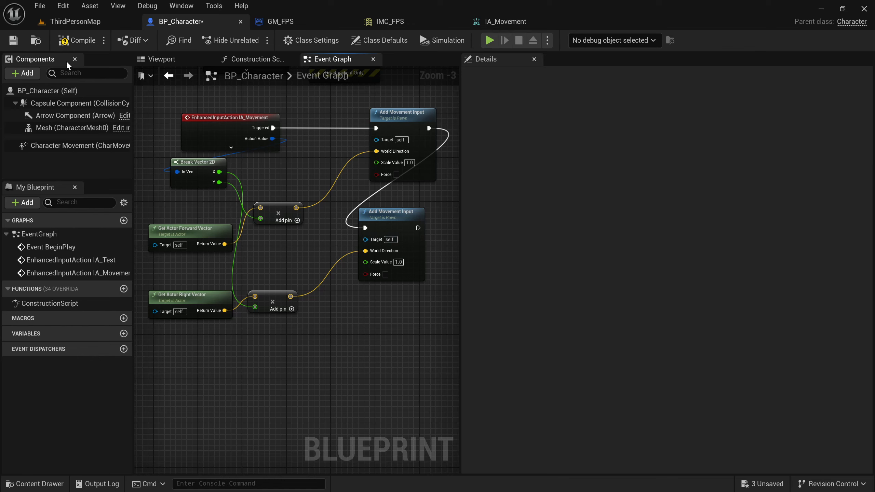
pyautogui.click(64, 42)
# Play-test ThirdPersonMap by moving the character in all four directions with WASD, and end the session.
pyautogui.click(70, 21)
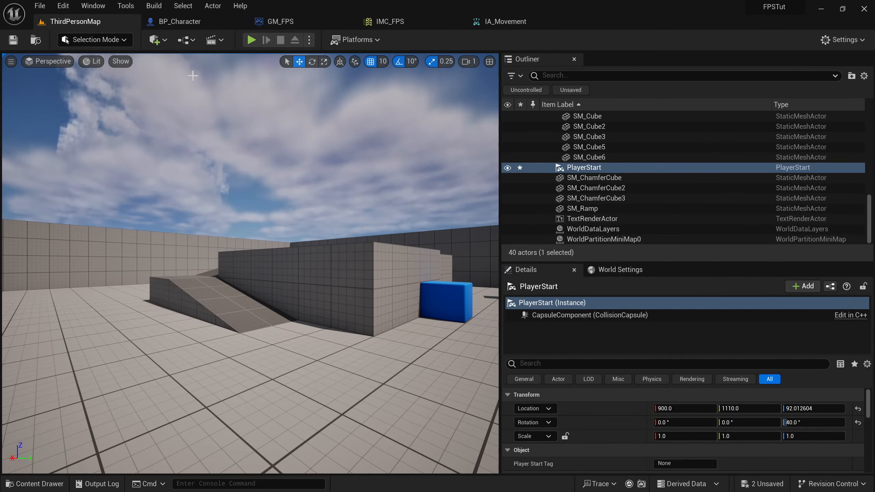
pyautogui.click(252, 40)
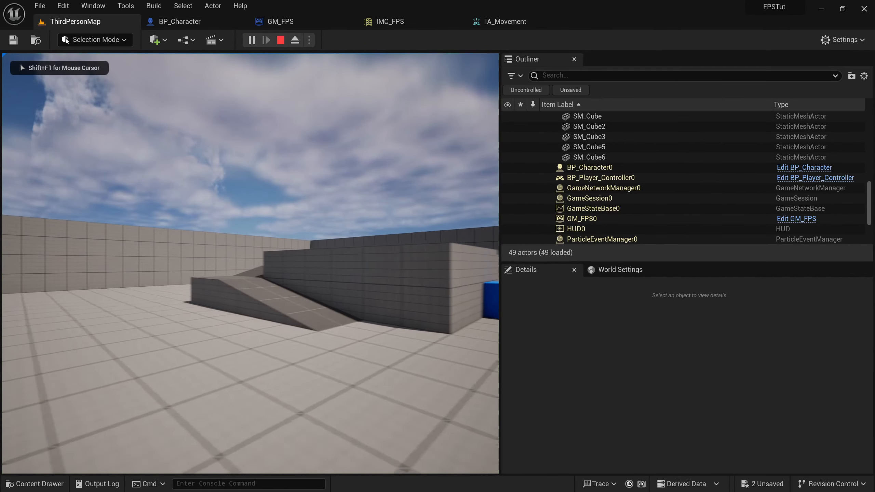
pyautogui.press('d')
pyautogui.press('a')
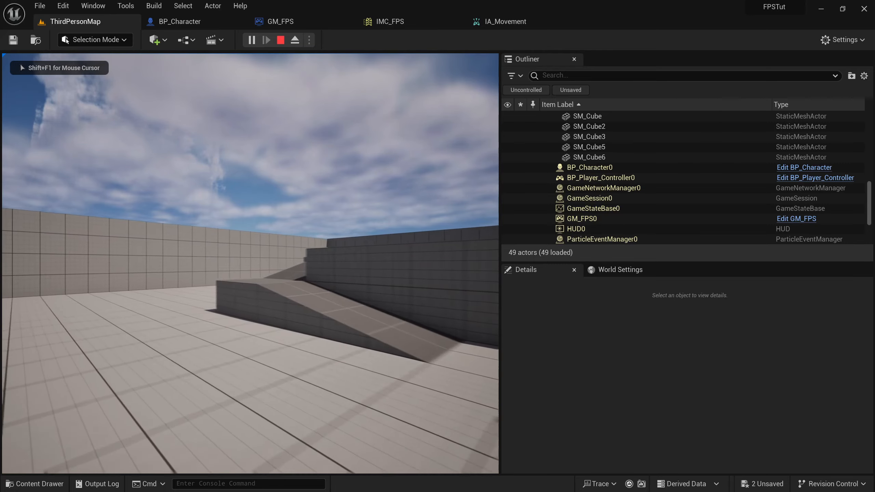
pyautogui.press('w')
pyautogui.press('d')
pyautogui.press('s')
pyautogui.press('a')
pyautogui.press('w')
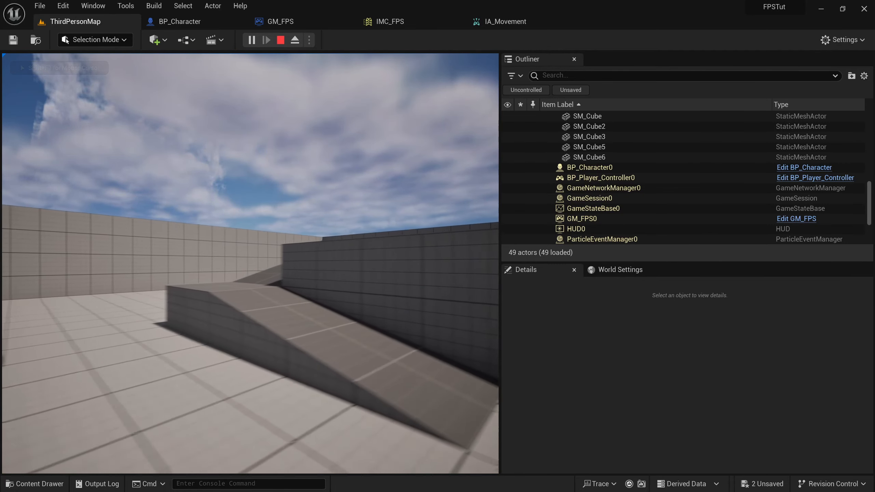
pyautogui.press('d')
pyautogui.press('s')
pyautogui.press('a')
pyautogui.press('w')
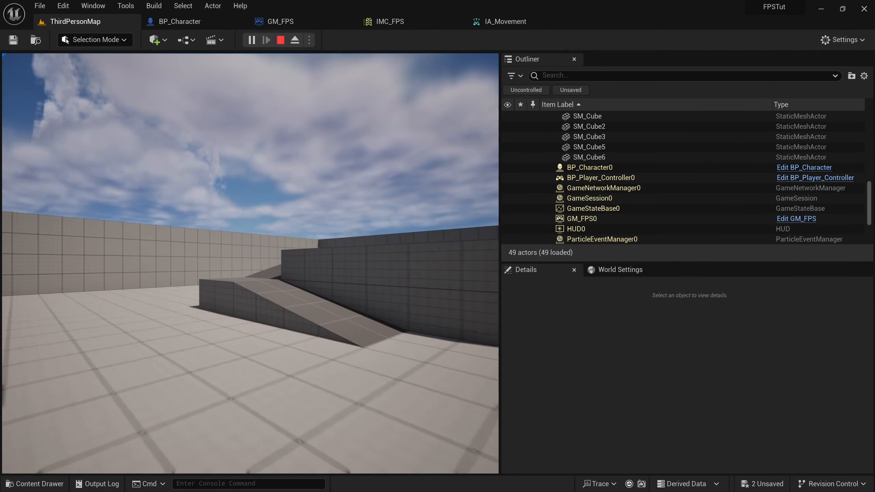
pyautogui.press('d')
pyautogui.press('s')
pyautogui.press('a')
pyautogui.press('w')
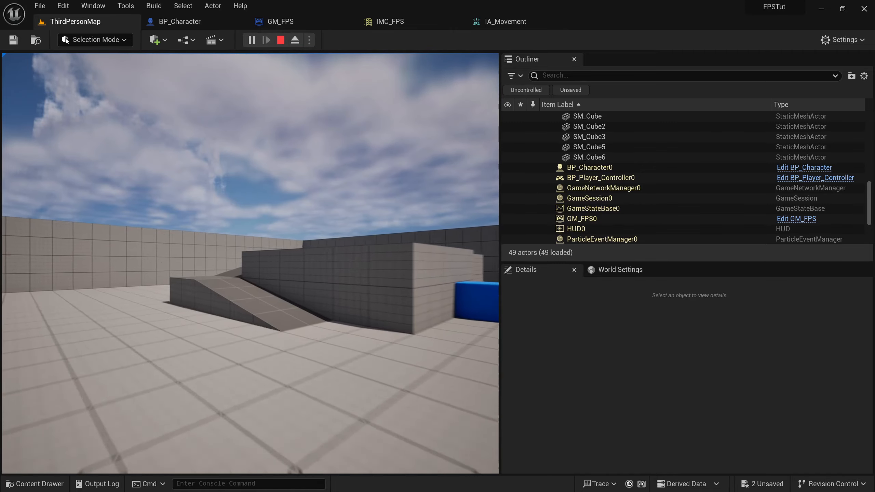
pyautogui.press('d')
pyautogui.press('s')
pyautogui.press('a')
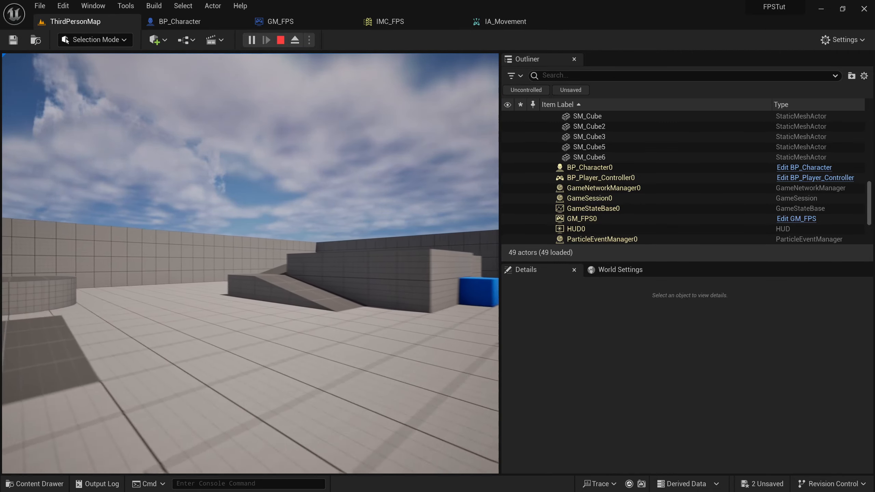
pyautogui.press('w')
pyautogui.press('d')
pyautogui.press('w')
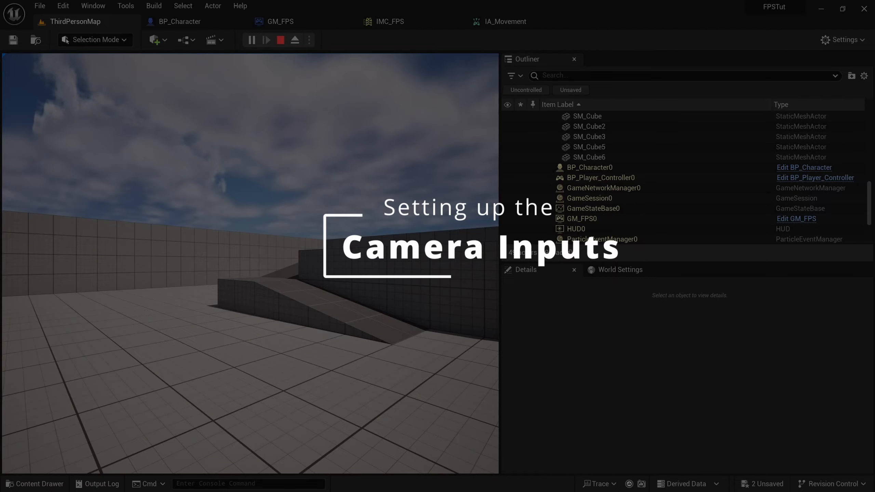
pyautogui.press('Escape')
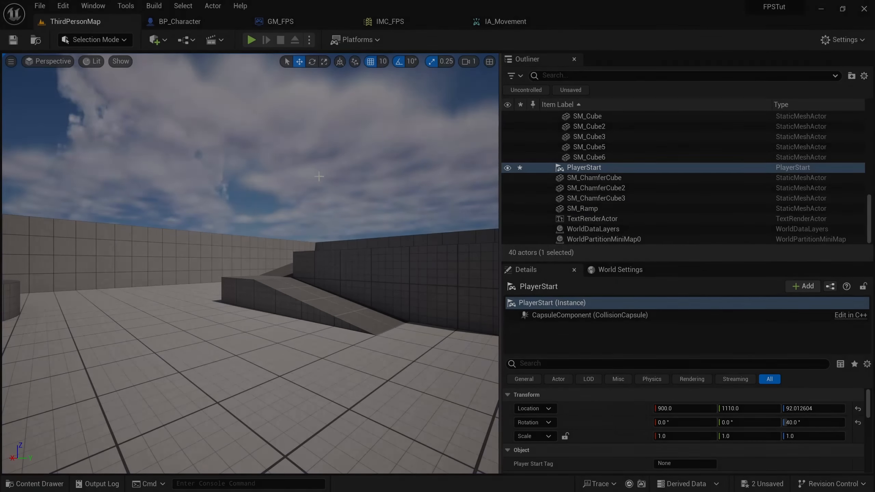
# Save all changes and add an empty mapping to IMC_FPS, keeping the IA_Test and IA_Movement entries collapsed.
pyautogui.hotkey('ctrl', 's')
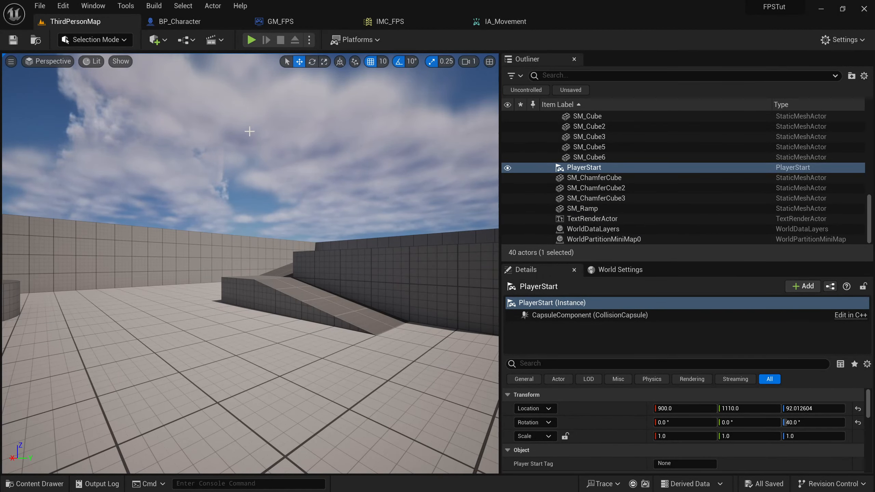
pyautogui.click(387, 23)
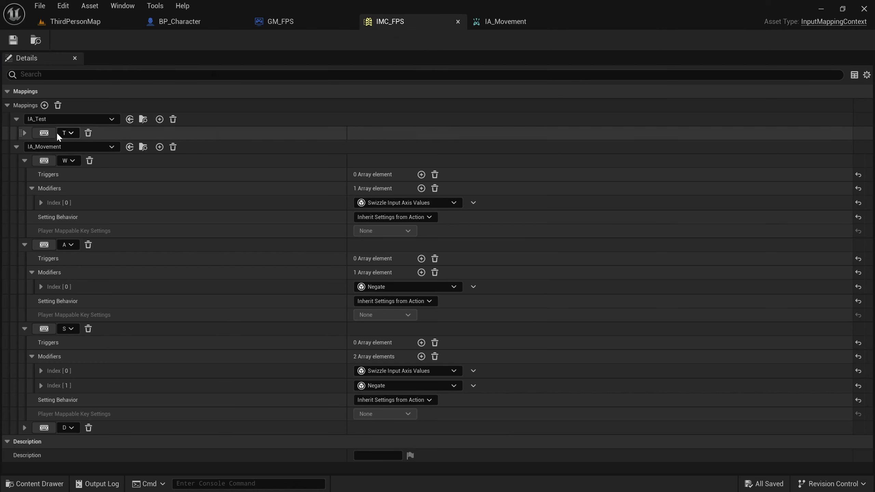
pyautogui.click(14, 147)
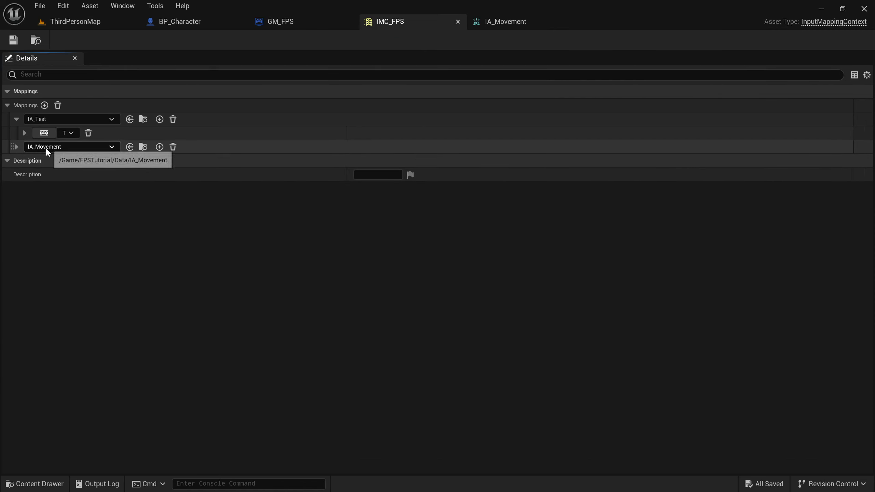
pyautogui.click(15, 119)
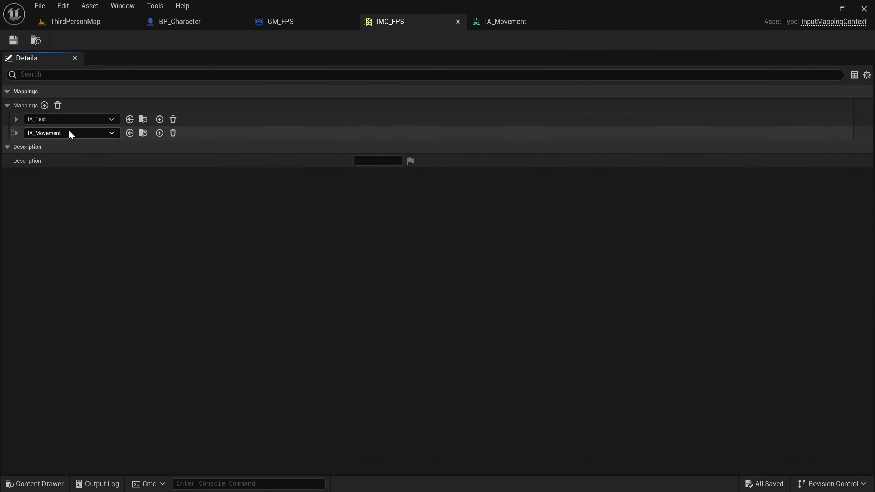
pyautogui.click(44, 105)
pyautogui.click(16, 119)
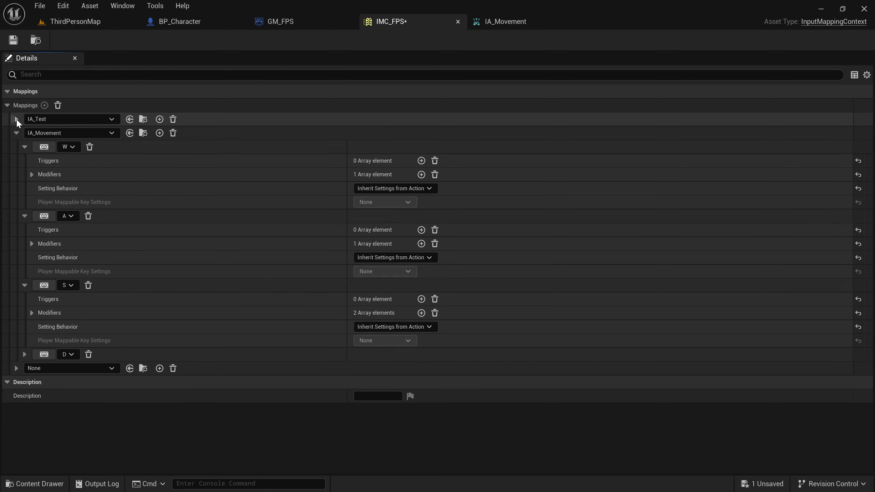
pyautogui.click(15, 133)
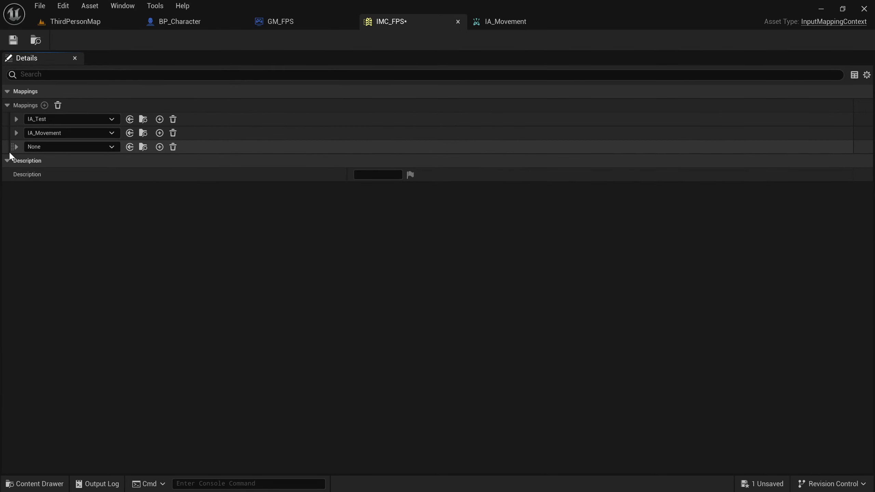
# Create a new Input Action named IA_Camera in FPSTutorial/Data for the empty mapping.
pyautogui.click(50, 148)
pyautogui.click(54, 174)
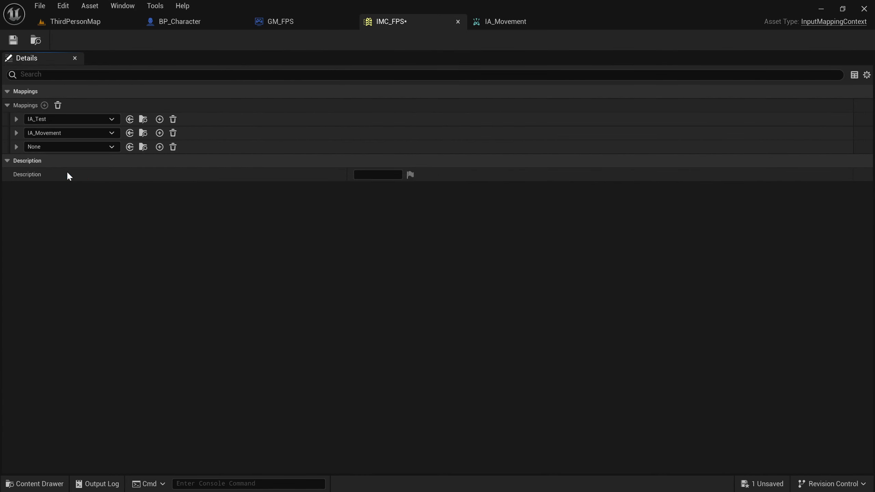
pyautogui.write('I')
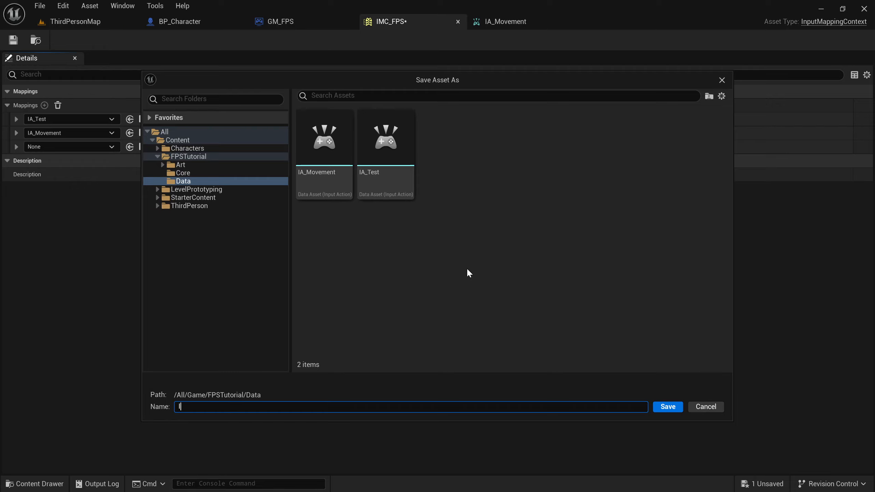
pyautogui.write('A_Look_C')
pyautogui.press('BackSpace')
pyautogui.press('BackSpace')
pyautogui.press('BackSpace')
pyautogui.press('BackSpace')
pyautogui.press('BackSpace')
pyautogui.press('BackSpace')
pyautogui.write('Camera')
pyautogui.click(660, 407)
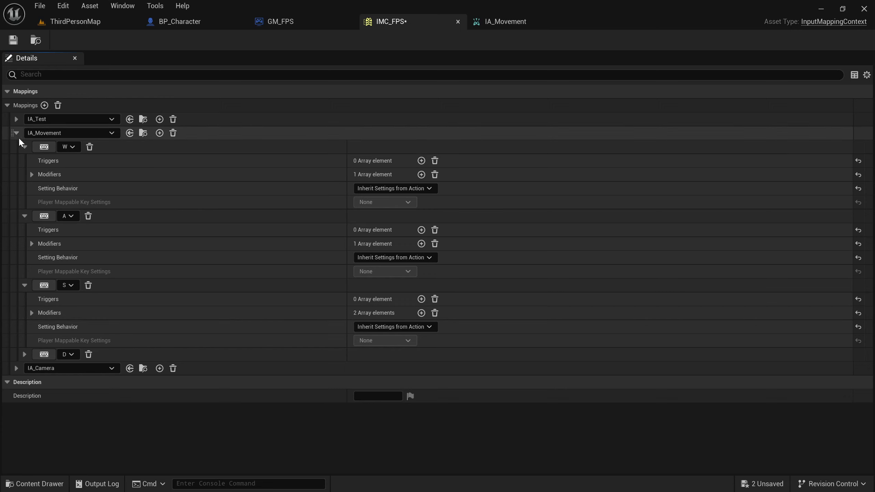
# Bind IA_Camera to Mouse XY 2D-Axis and save IMC_FPS.
pyautogui.click(16, 132)
pyautogui.click(16, 149)
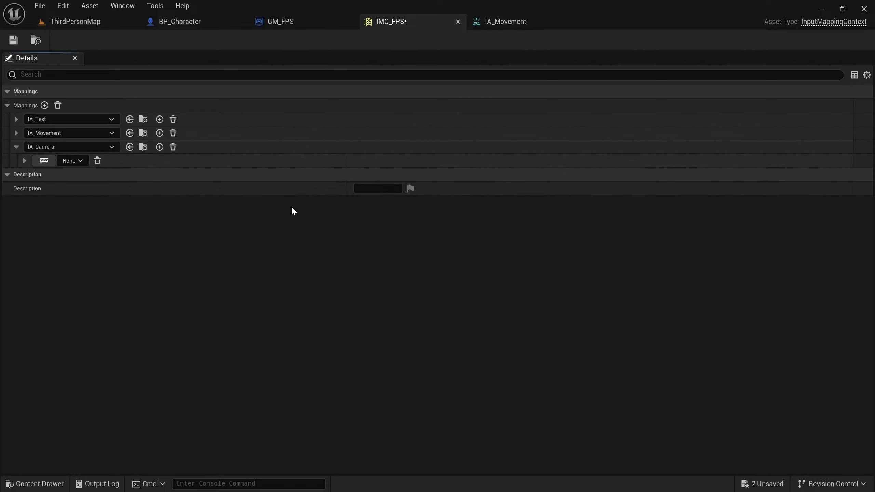
pyautogui.click(72, 161)
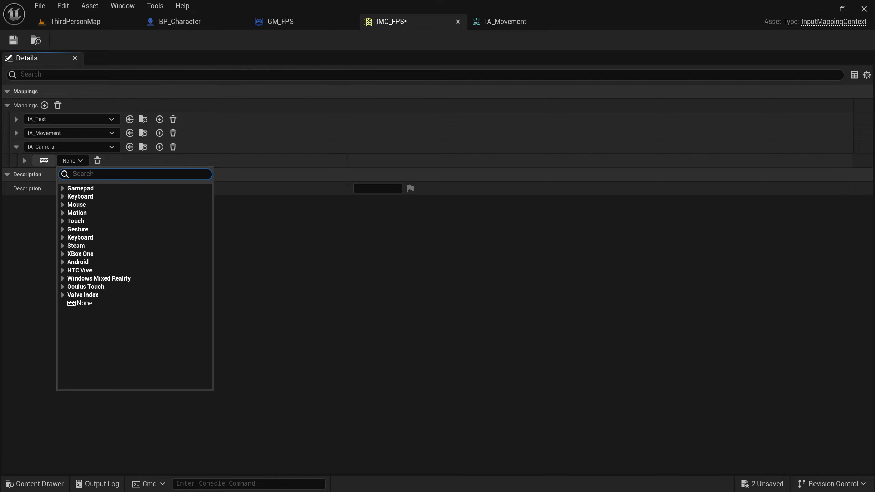
pyautogui.write('mouse')
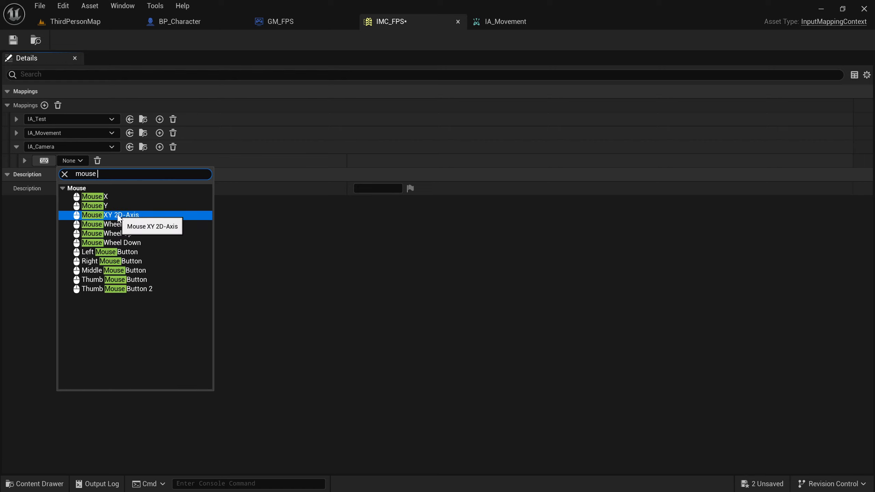
pyautogui.click(110, 215)
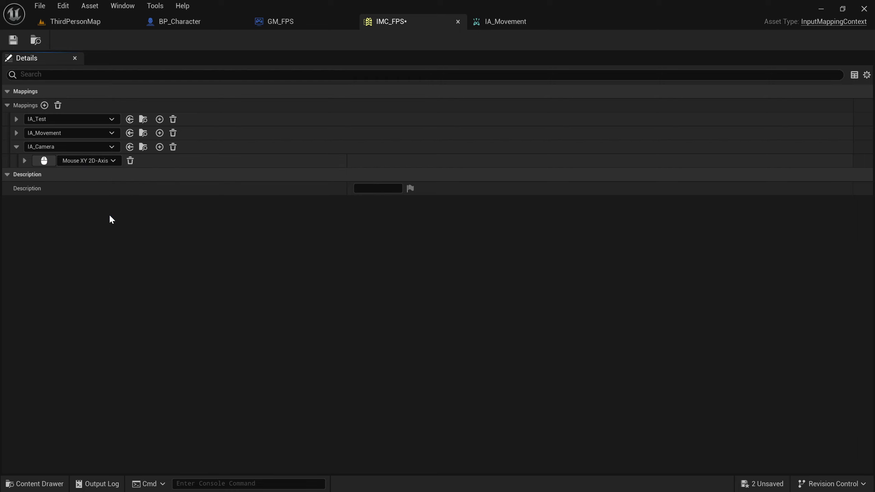
pyautogui.click(160, 160)
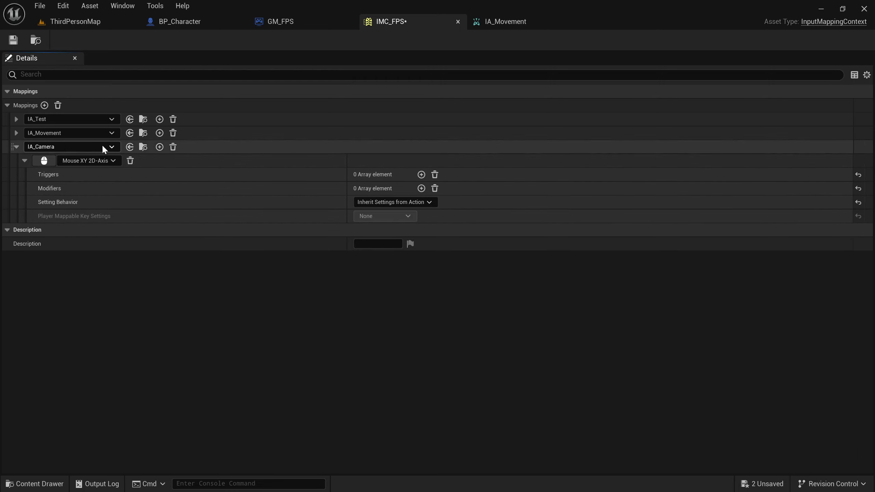
pyautogui.click(13, 39)
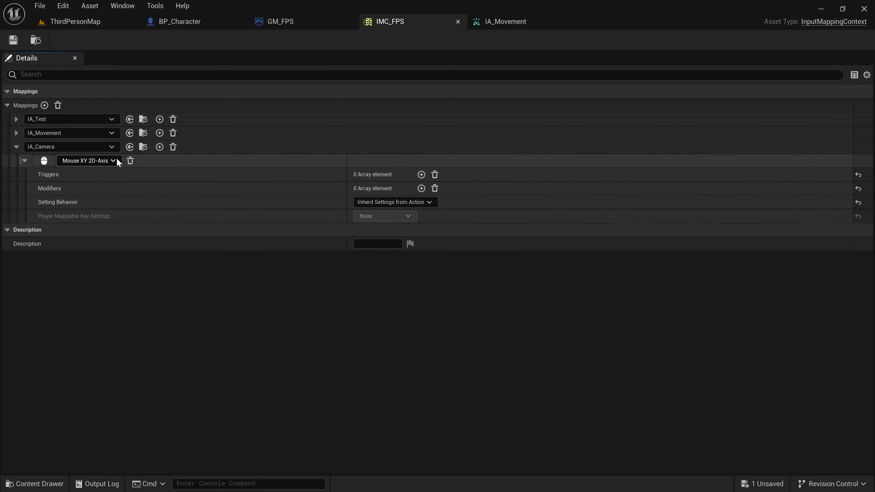